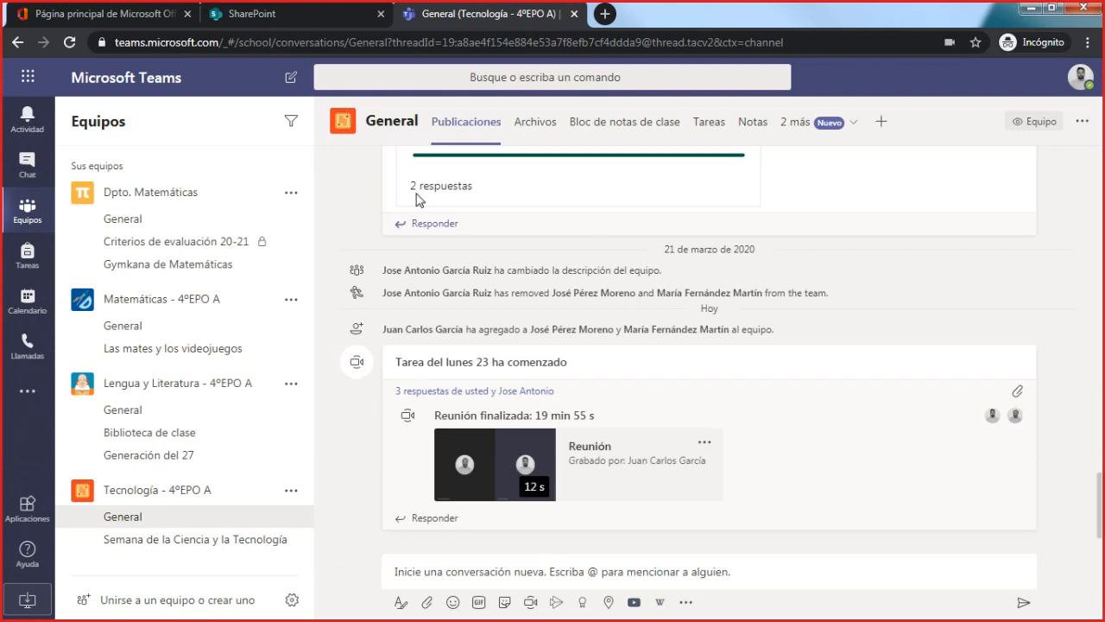
- Look back through the General channel's posts in Tecnología - 4ºEPO A for the message "Vamos a hablar sobre la visita al museo"
scroll(594, 401, "up", 1)
scroll(594, 402, "up", 10)
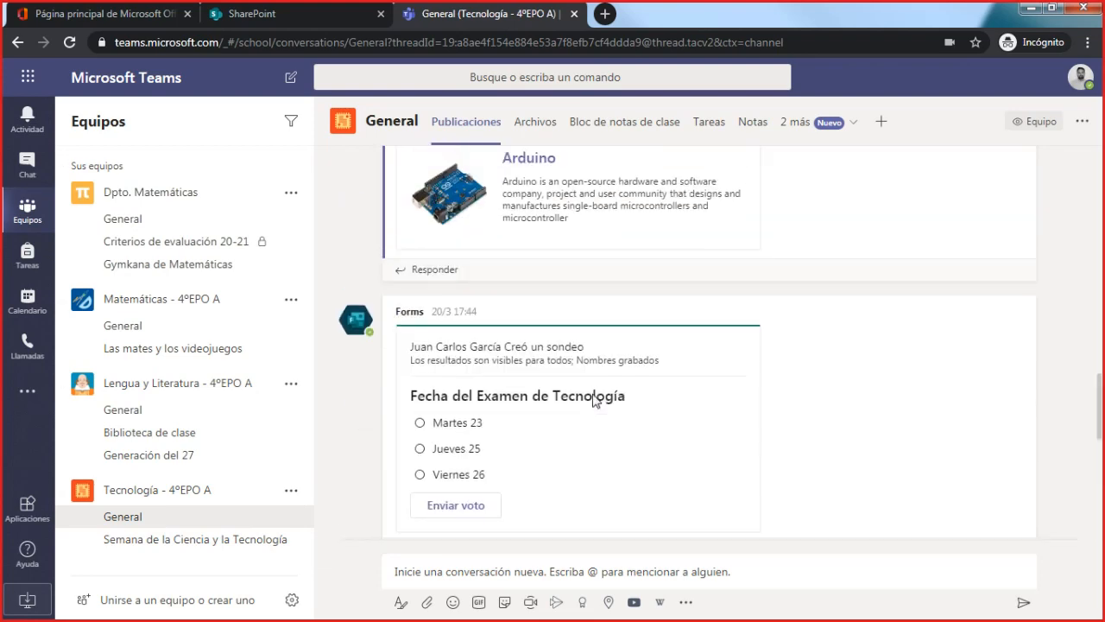
scroll(594, 401, "up", 15)
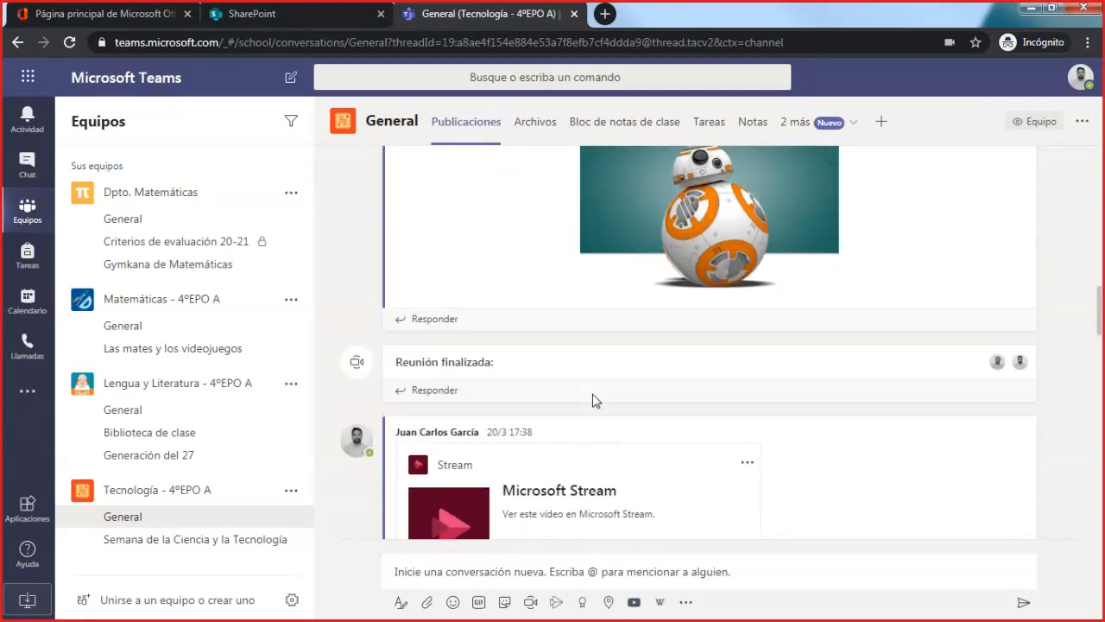
scroll(594, 402, "up", 3)
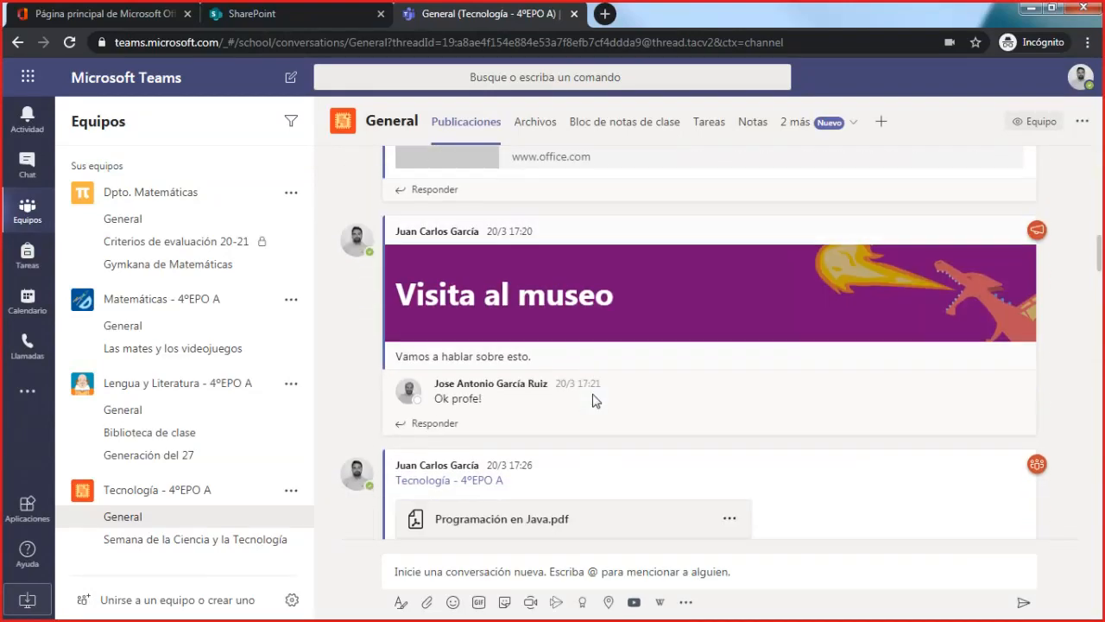
scroll(594, 402, "up", 10)
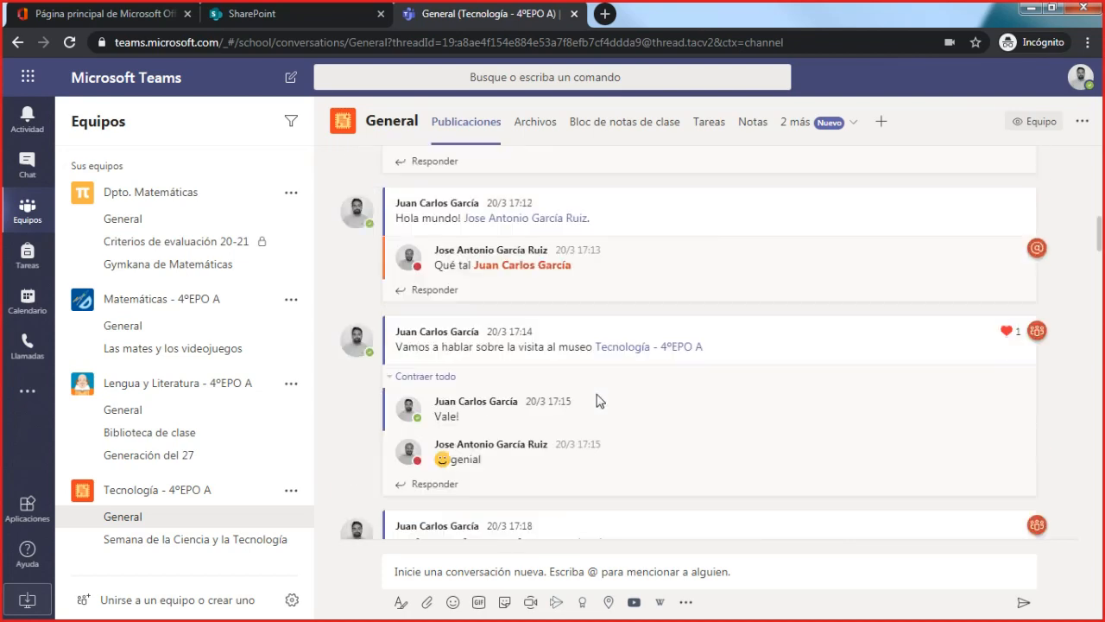
scroll(600, 401, "down", 10)
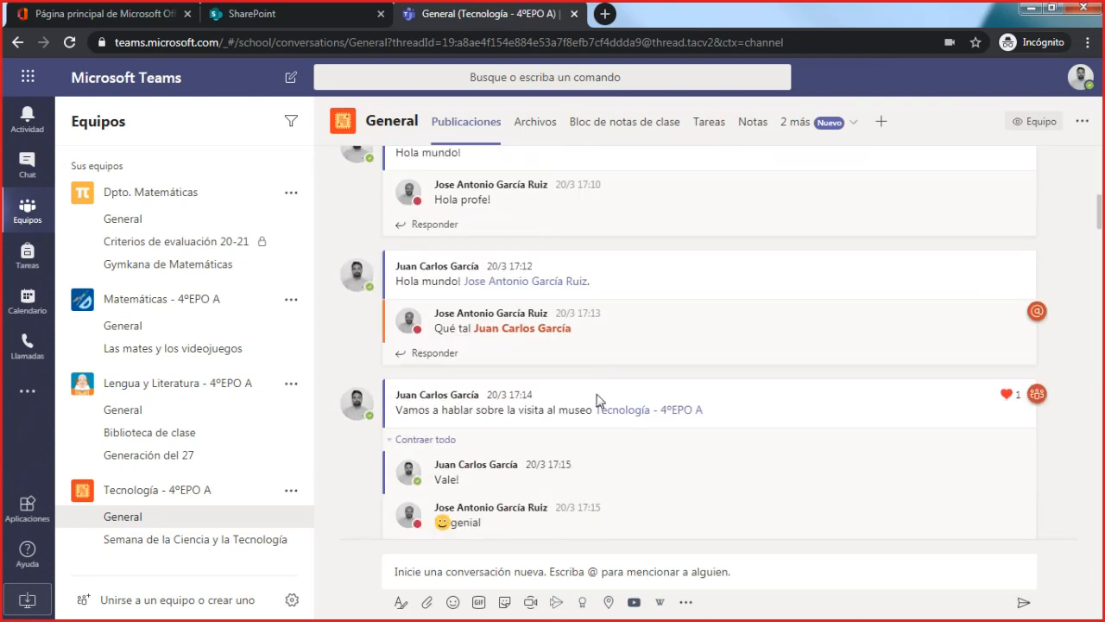
scroll(597, 396, "down", 3)
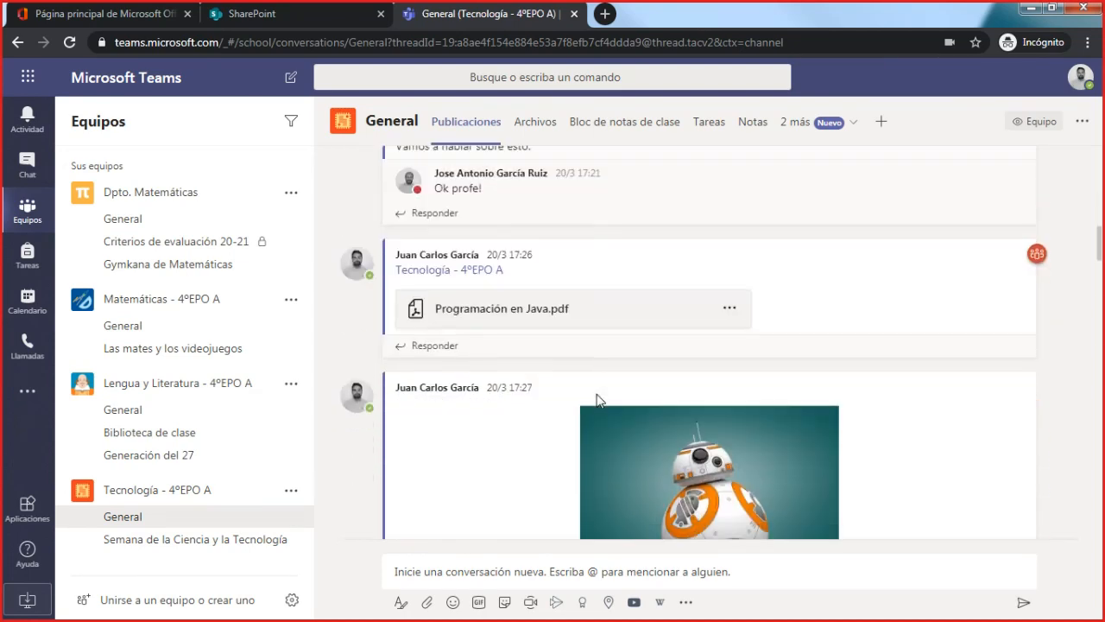
scroll(598, 394, "up", 4)
scroll(596, 393, "down", 10)
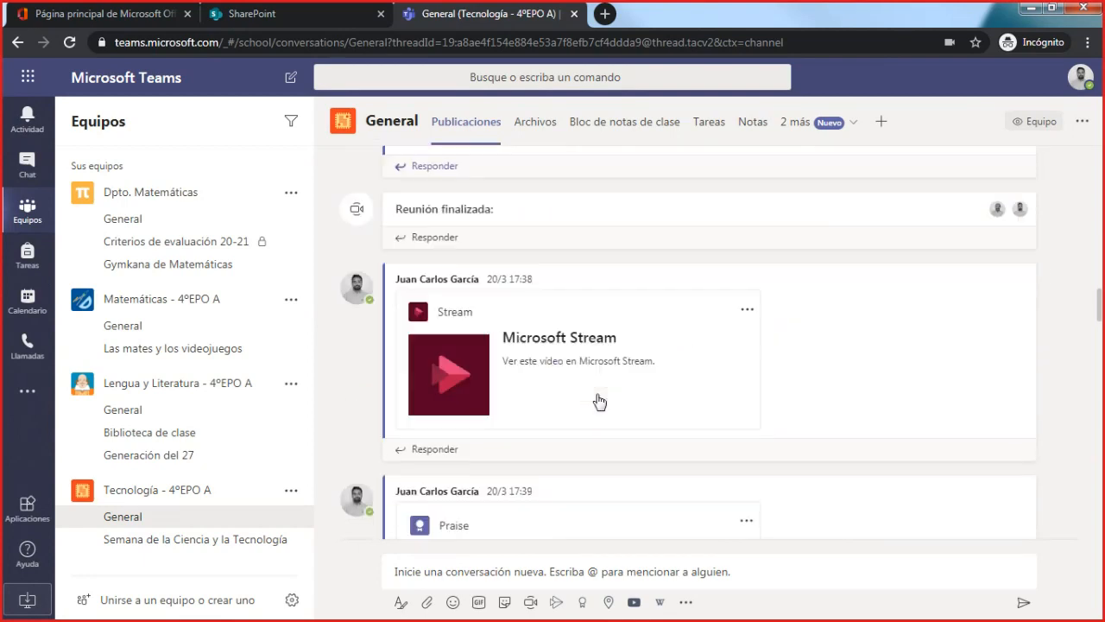
scroll(599, 399, "up", 8)
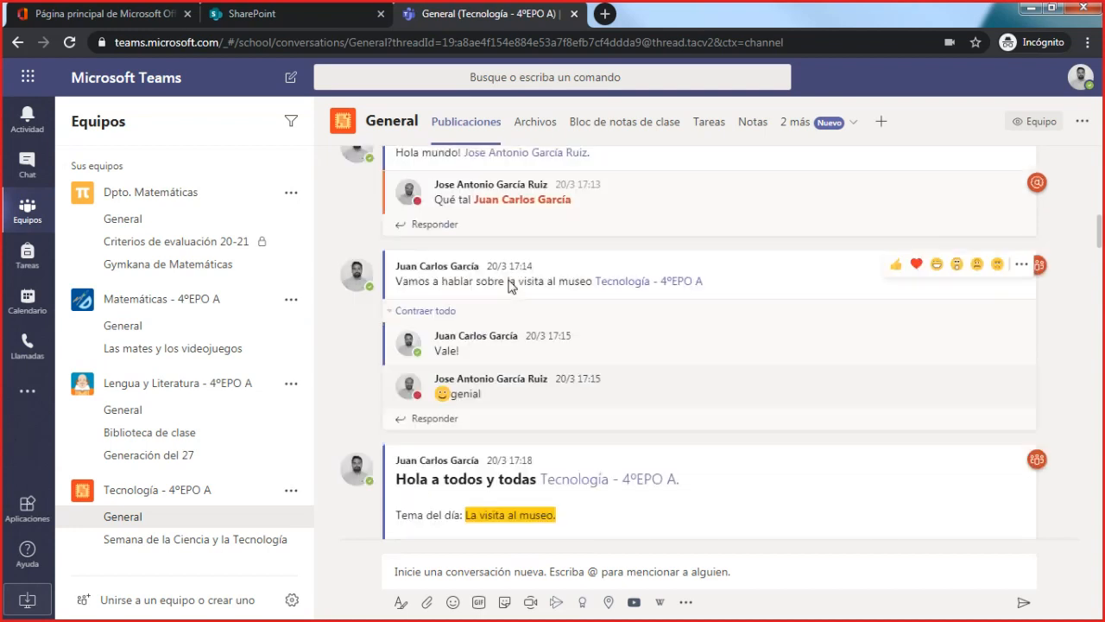
scroll(515, 298, "up", 3)
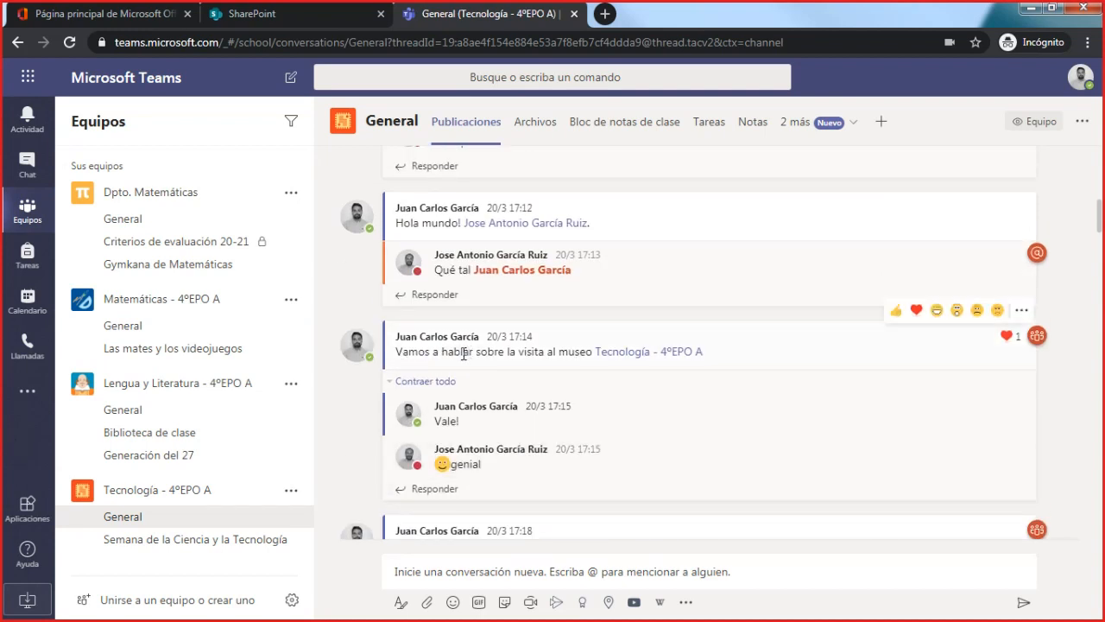
left_click_drag(402, 352, 589, 362)
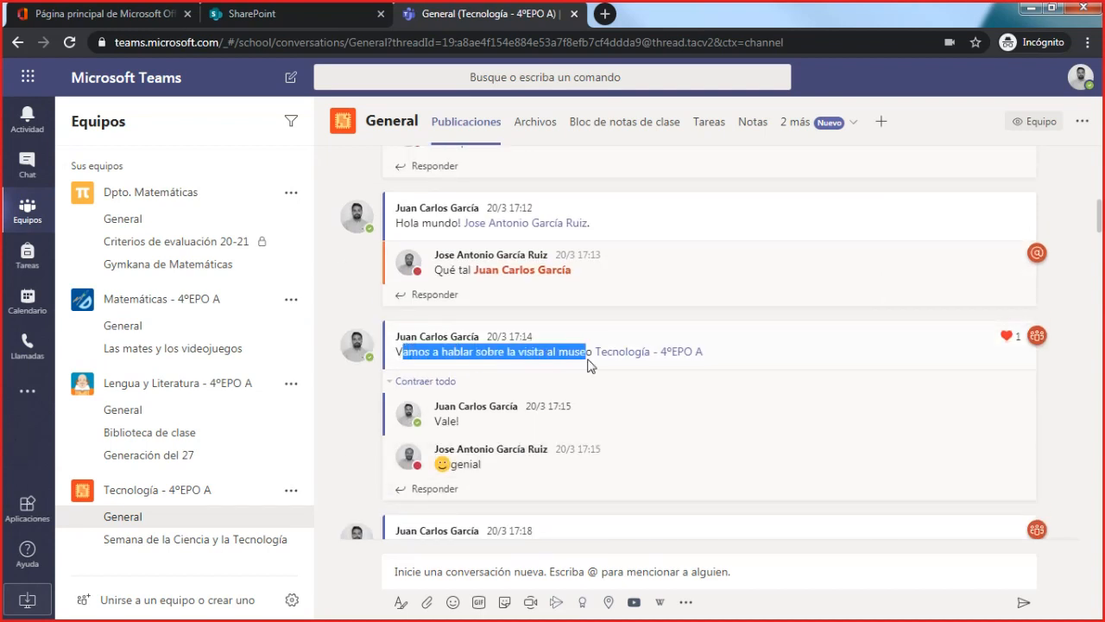
left_click(581, 351)
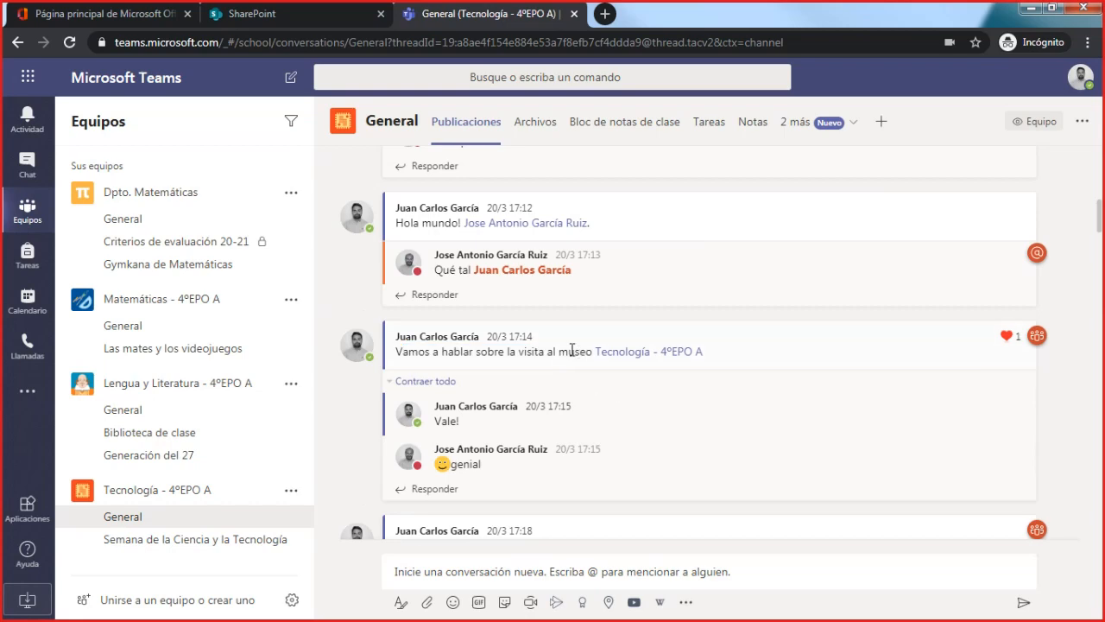
- Review the posts that follow the museum visit message, down to the latest conversation in the General channel
mouse_move(583, 373)
scroll(599, 397, "down", 10)
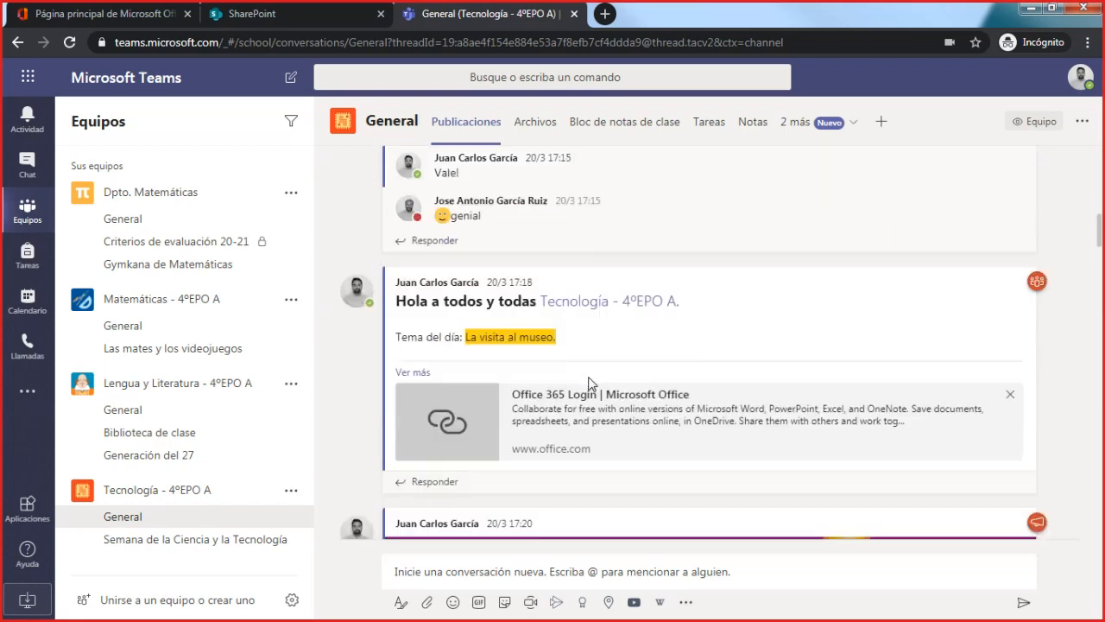
scroll(598, 385, "down", 4)
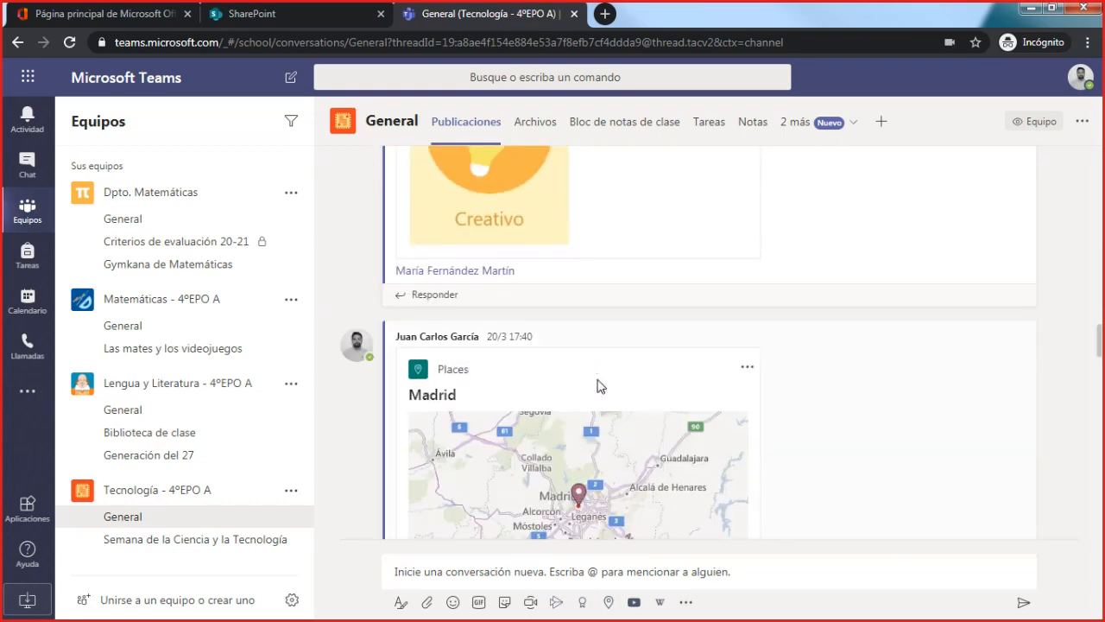
scroll(600, 386, "down", 4)
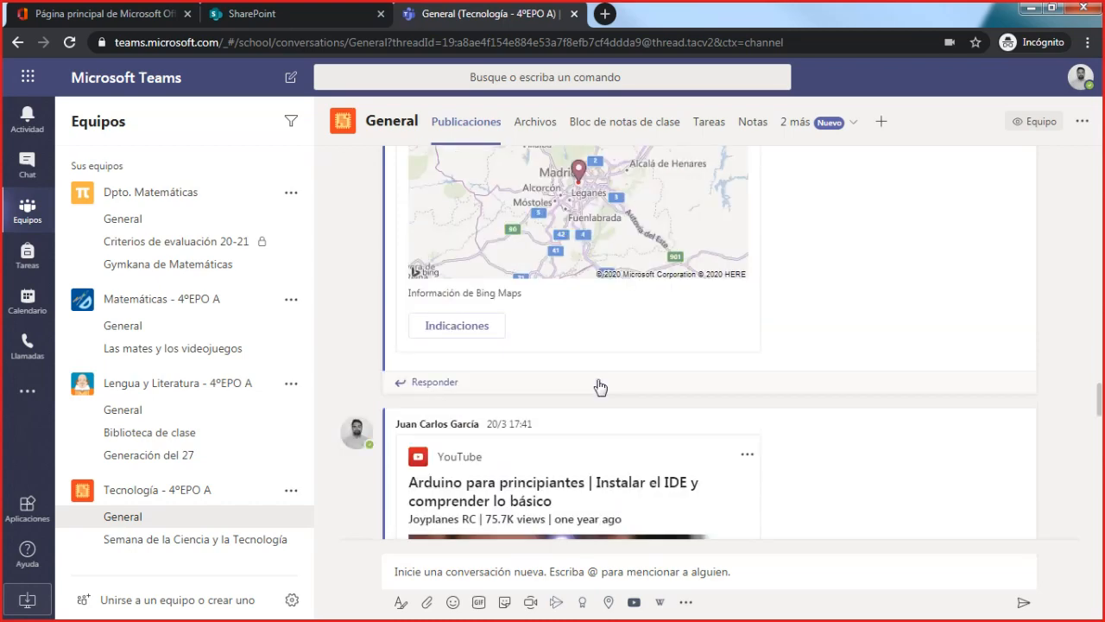
scroll(600, 386, "down", 10)
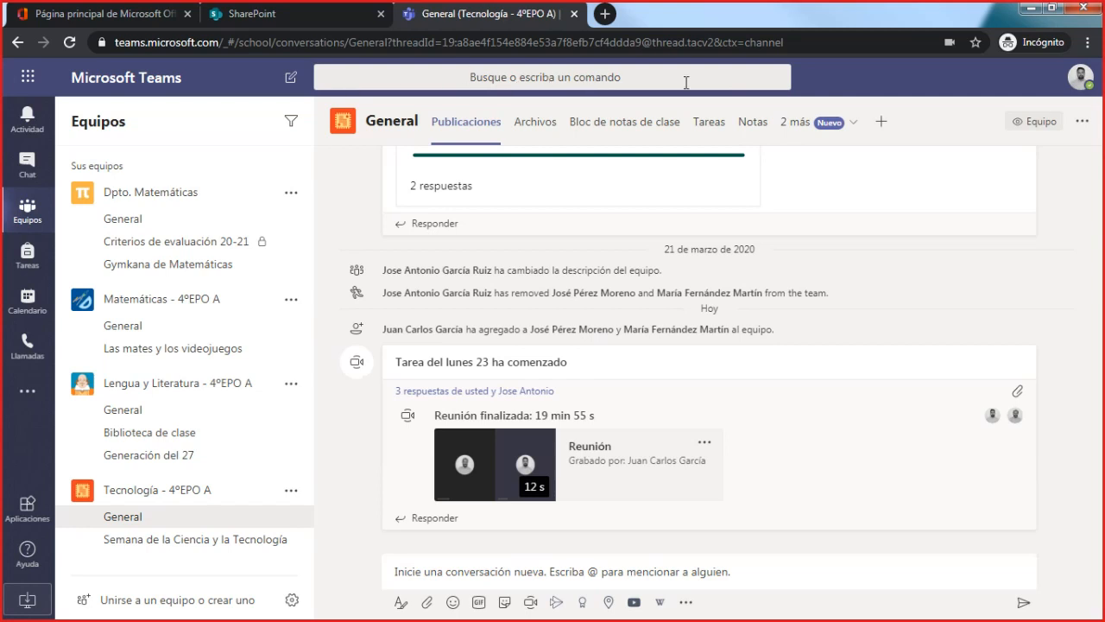
- Search Teams for "museo" and check the message results
left_click(597, 77)
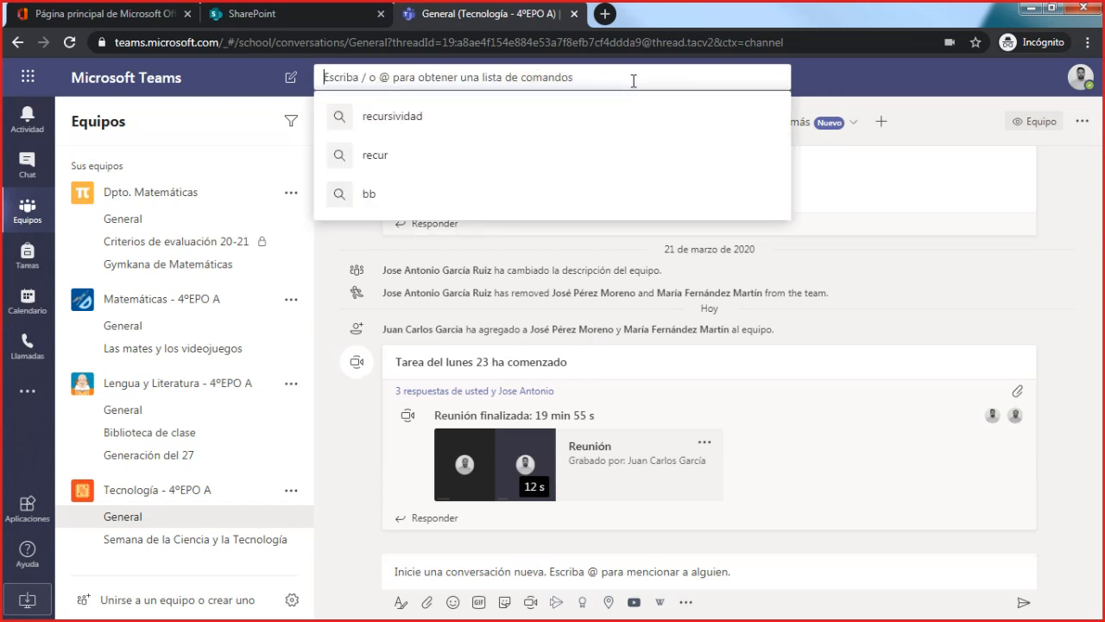
type("museo")
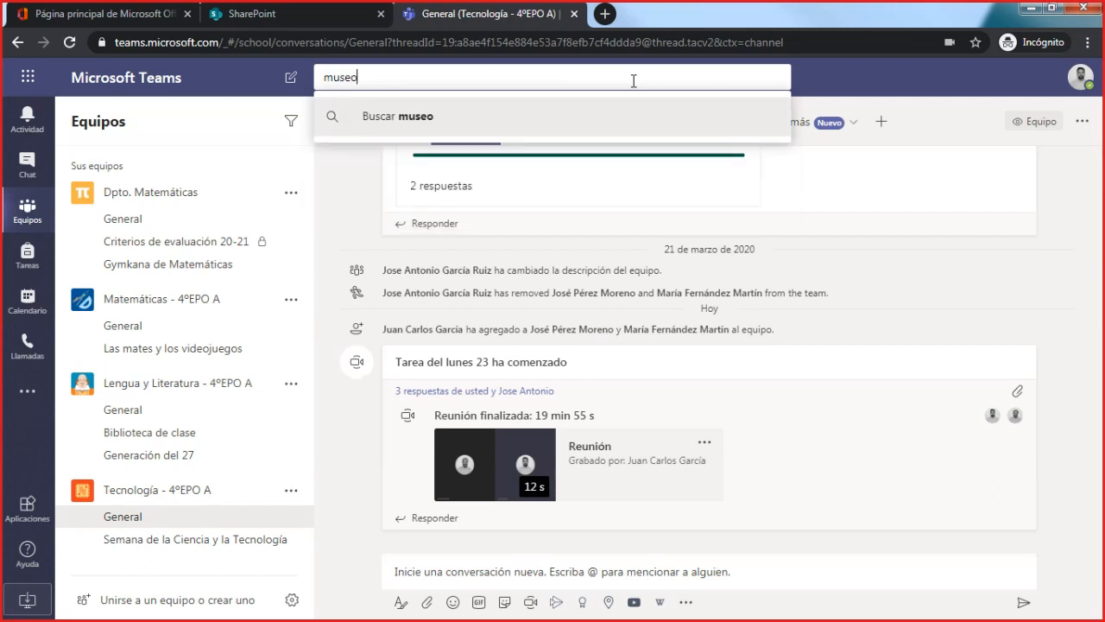
key("Return")
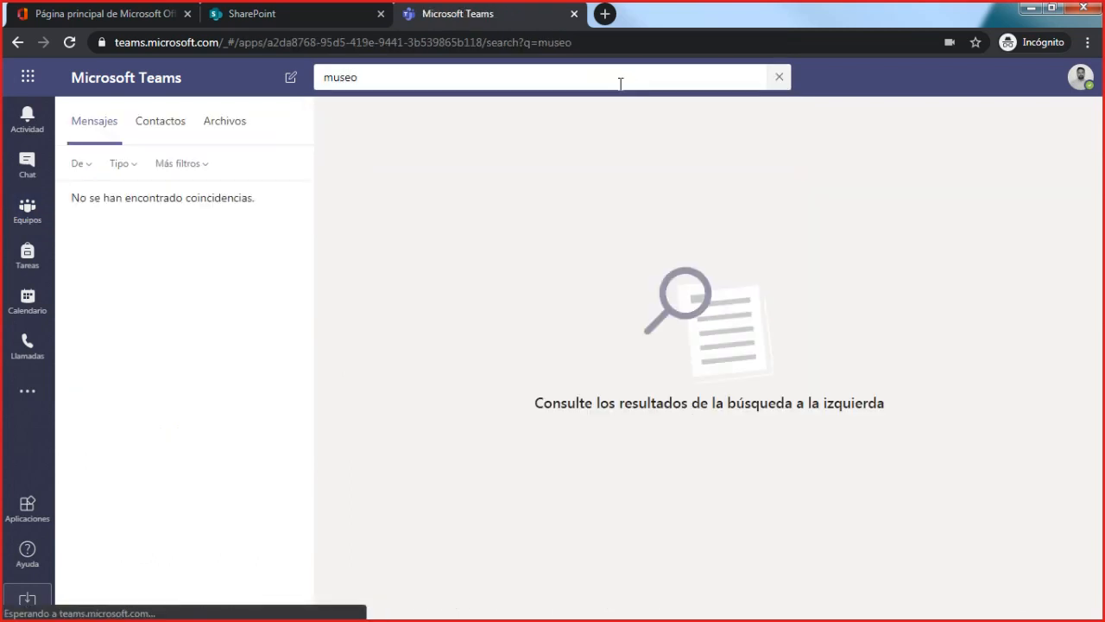
left_click(176, 131)
left_click(121, 131)
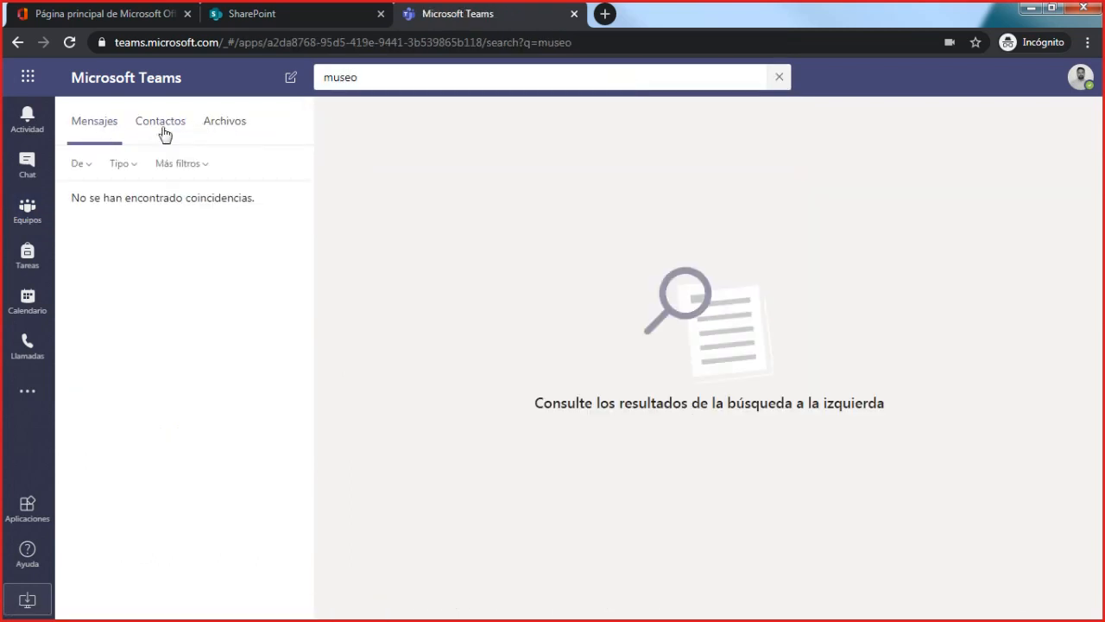
- Search Teams for the phrase "vamos a hablar"
left_click(414, 79)
type("vam")
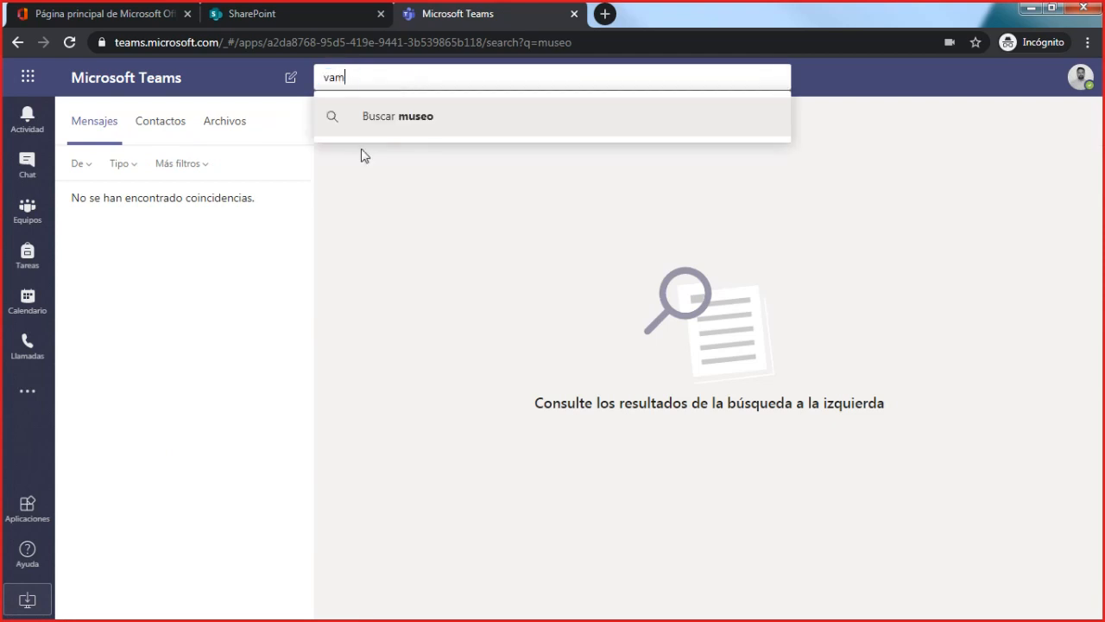
type("os a hablar")
key("Return")
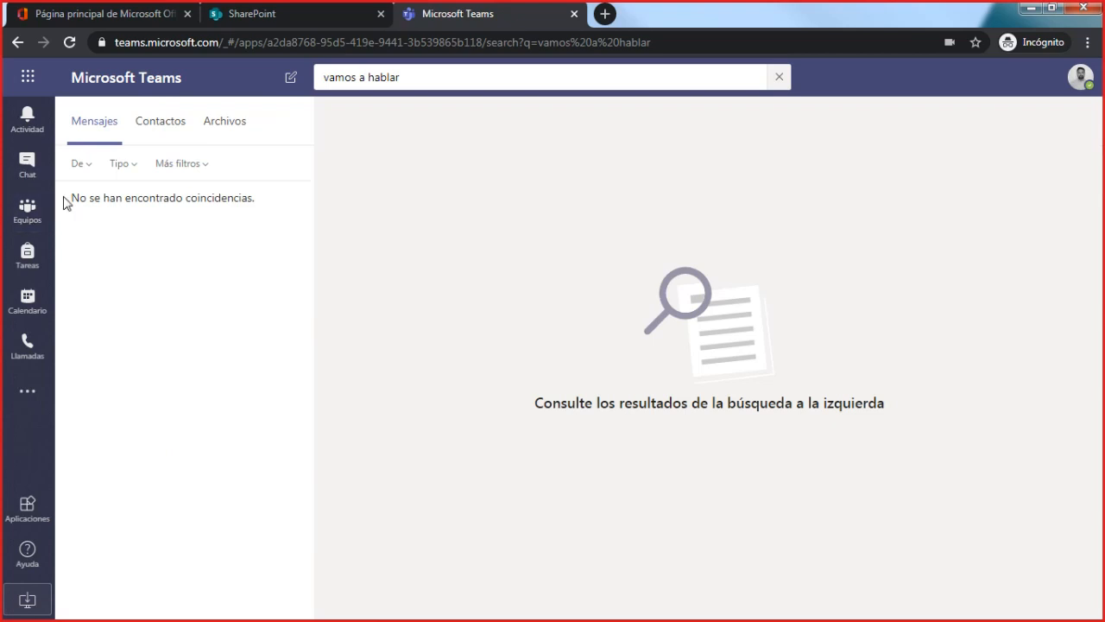
- Return to the General channel of Tecnología - 4ºEPO A and find the wording of the museum visit message again
left_click(29, 212)
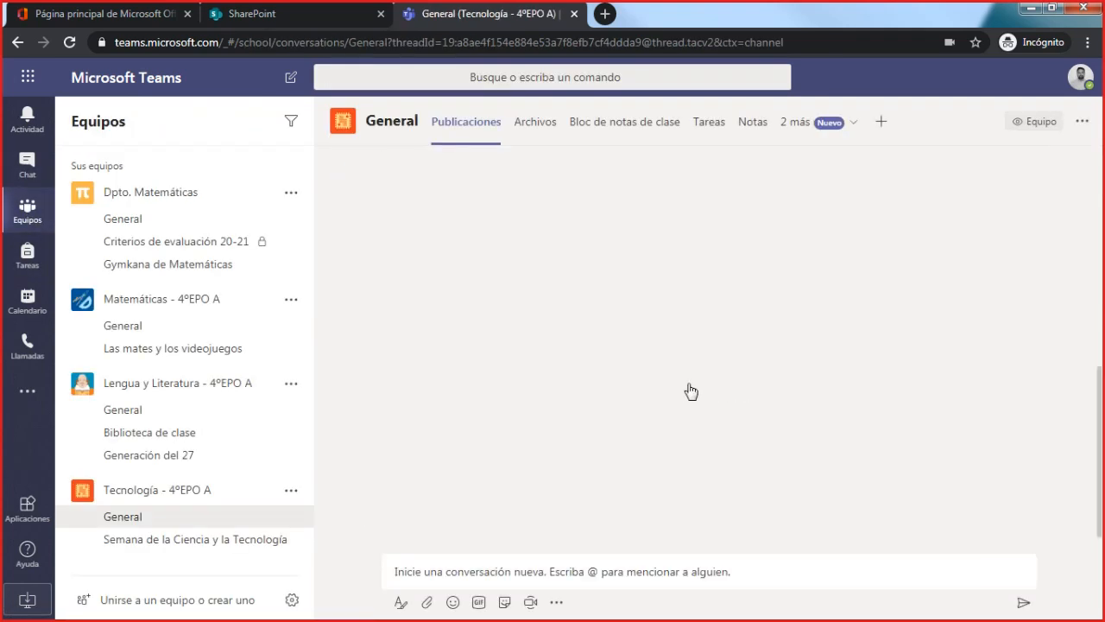
scroll(691, 394, "up", 5)
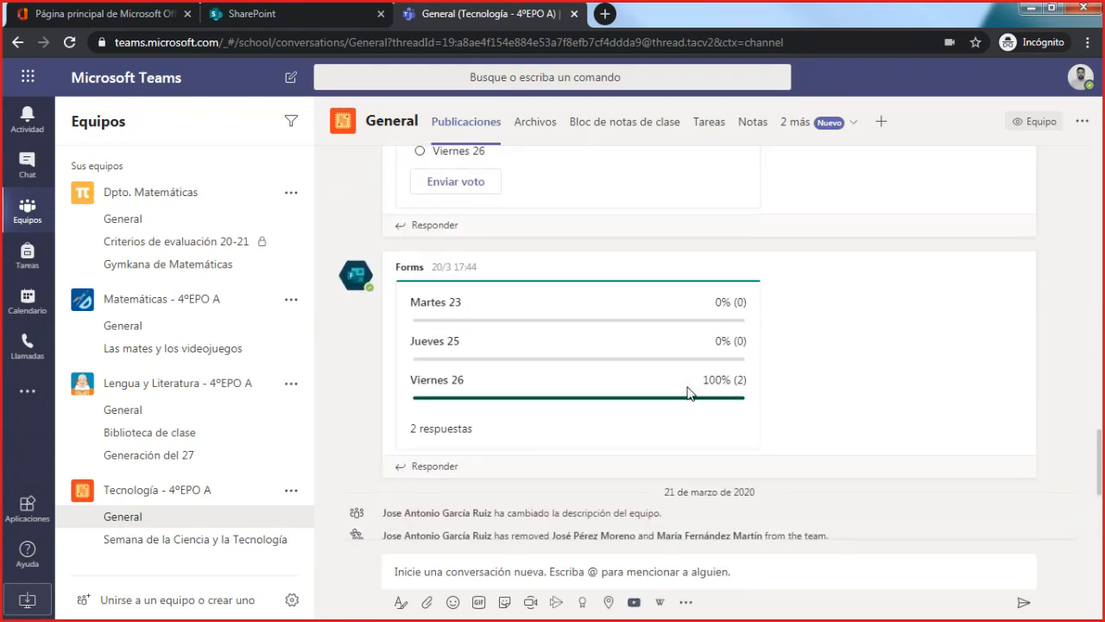
scroll(691, 394, "up", 2)
scroll(691, 393, "up", 2)
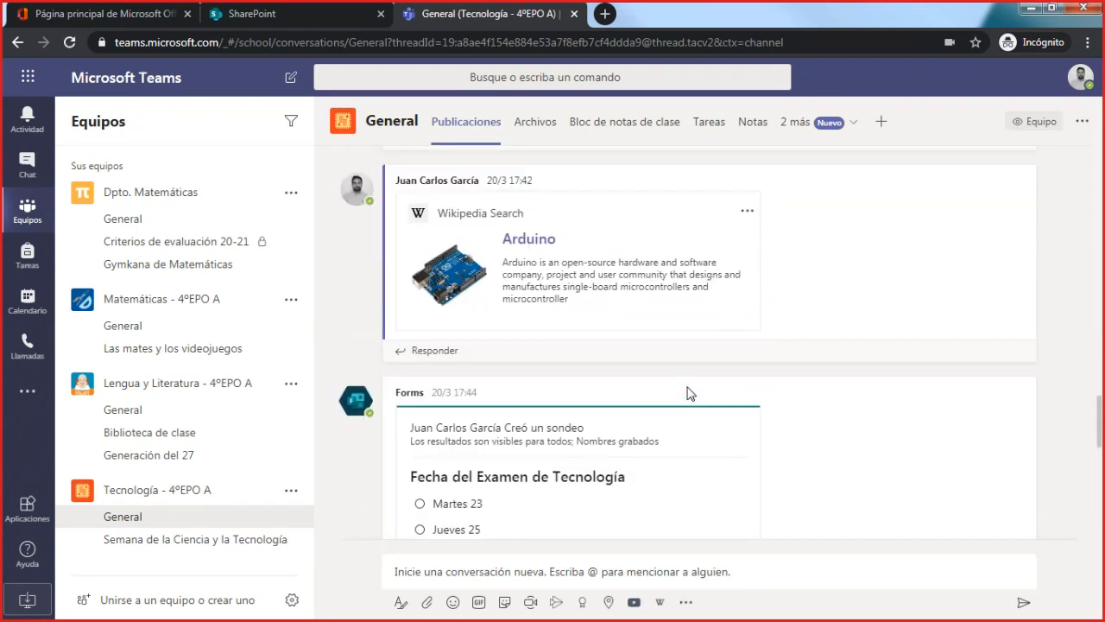
scroll(688, 394, "up", 10)
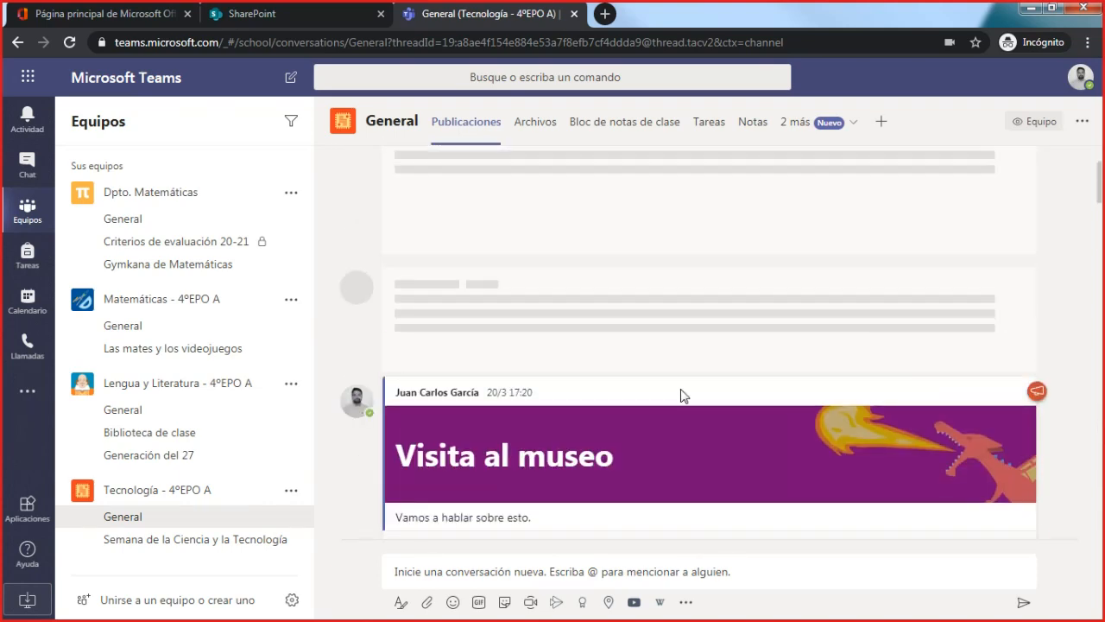
scroll(672, 390, "up", 4)
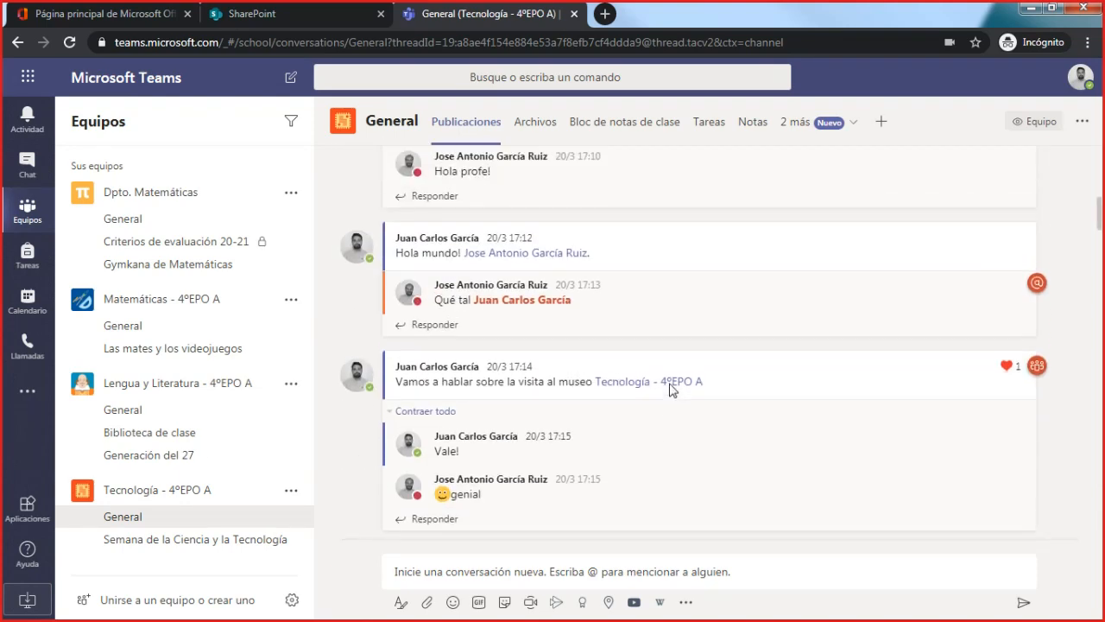
scroll(671, 388, "up", 1)
scroll(671, 388, "down", 1)
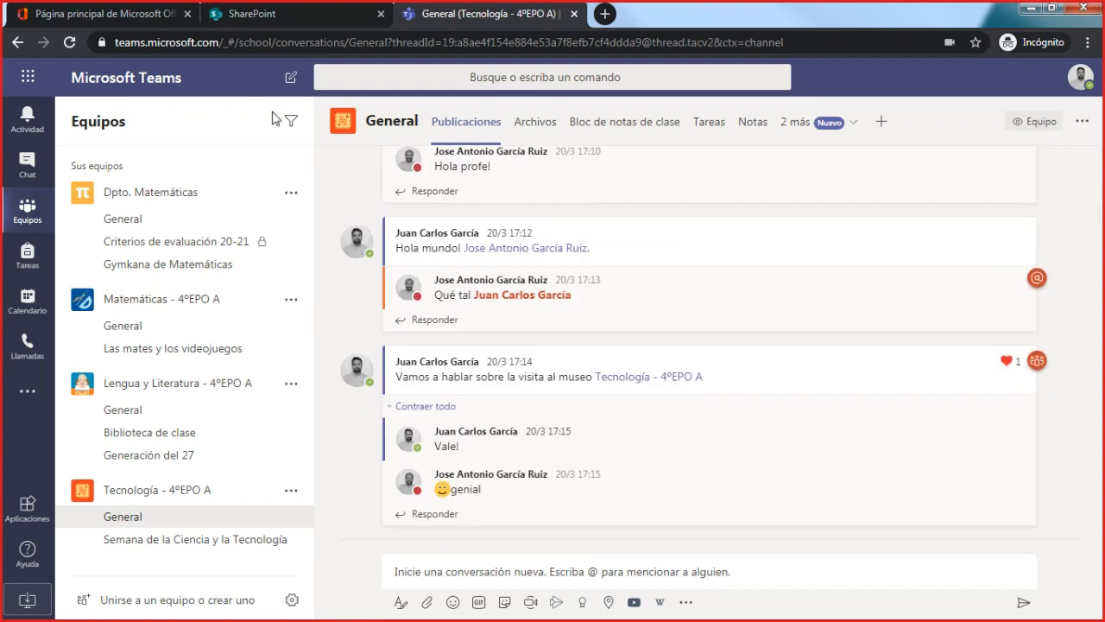
- Search Teams for the longer phrase "vamos a hablar sobre"
left_click(541, 76)
type("vamos ")
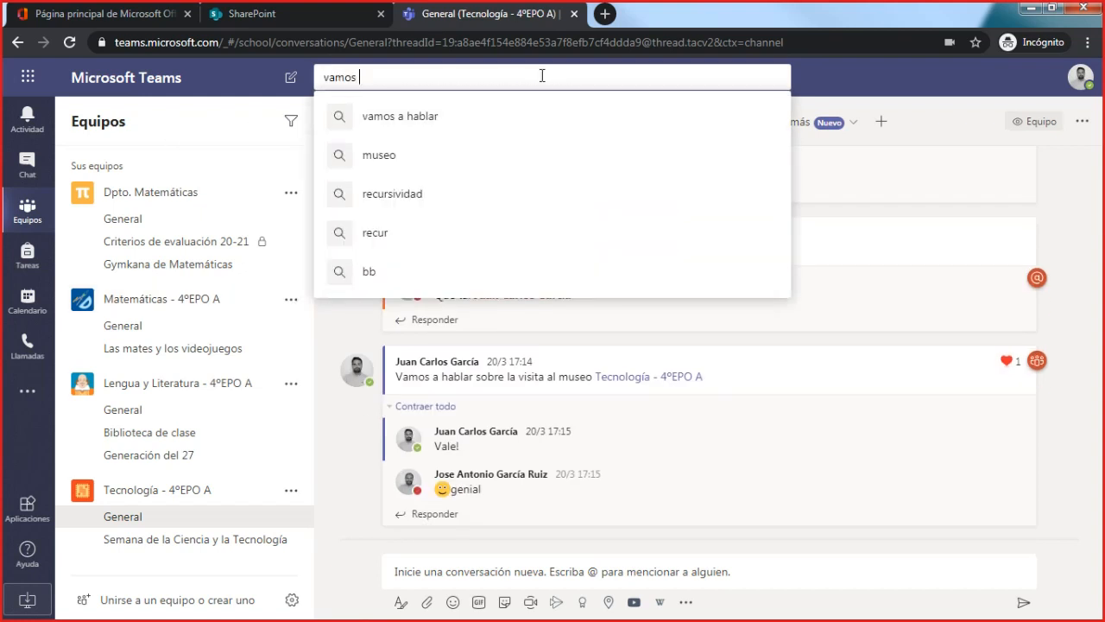
type("a hablar sobre")
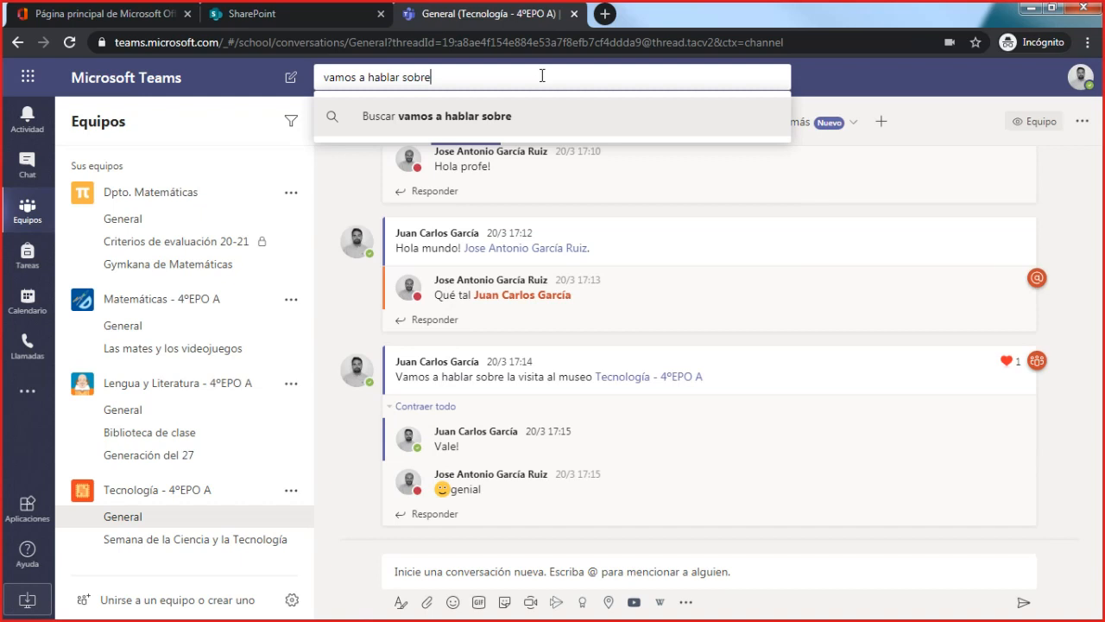
key("Return")
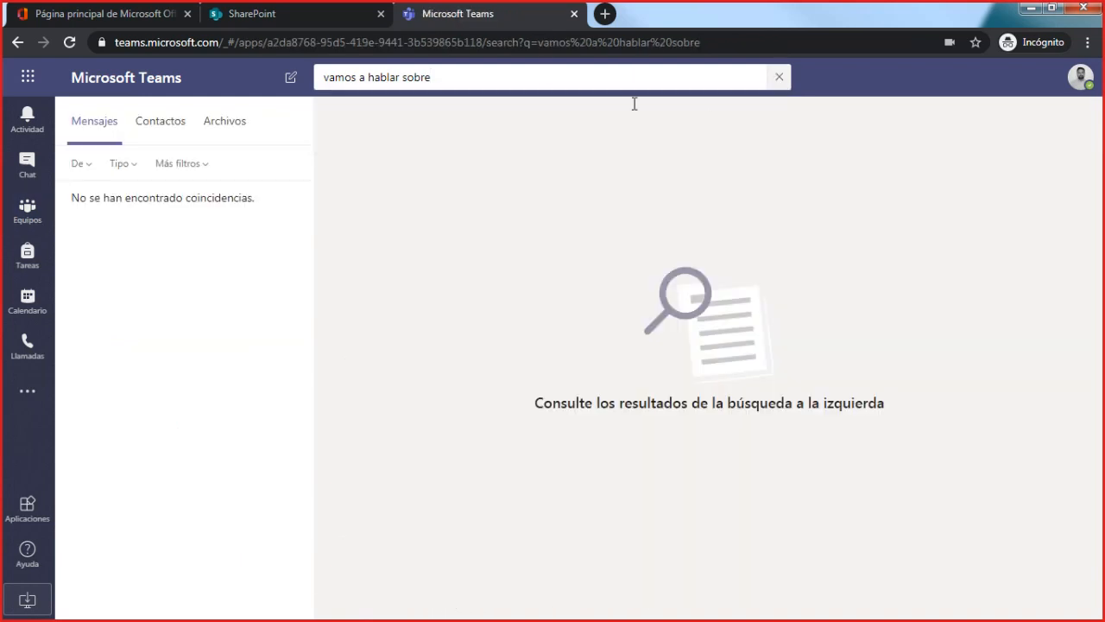
- Check the contact, file and message results for the phrase, and return to the General channel of Tecnología - 4ºEPO A
left_click(156, 121)
left_click(224, 125)
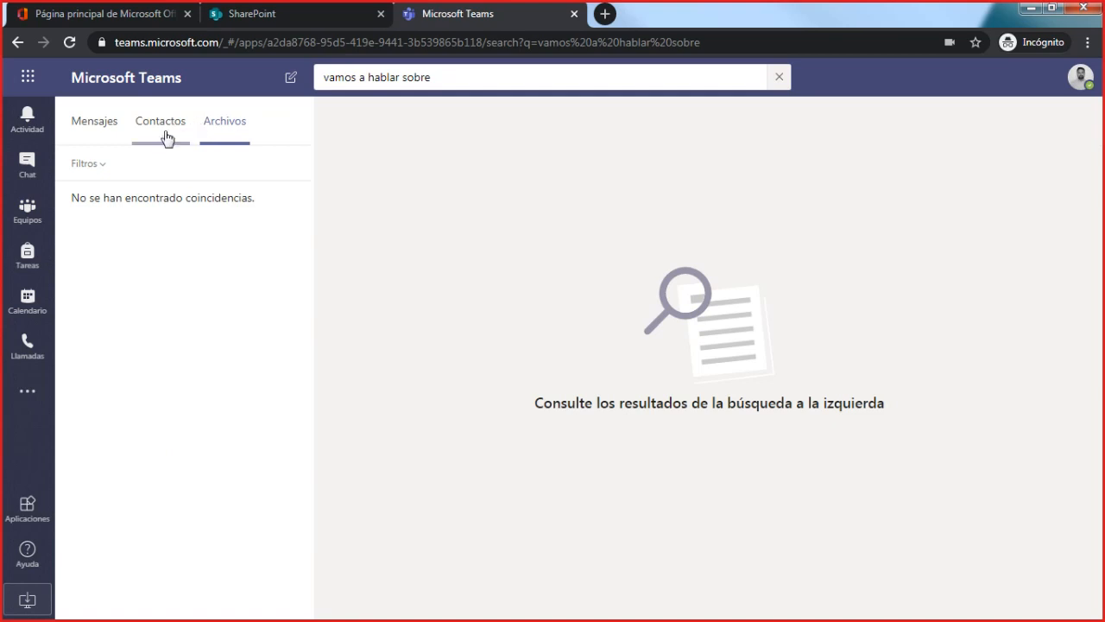
left_click(114, 131)
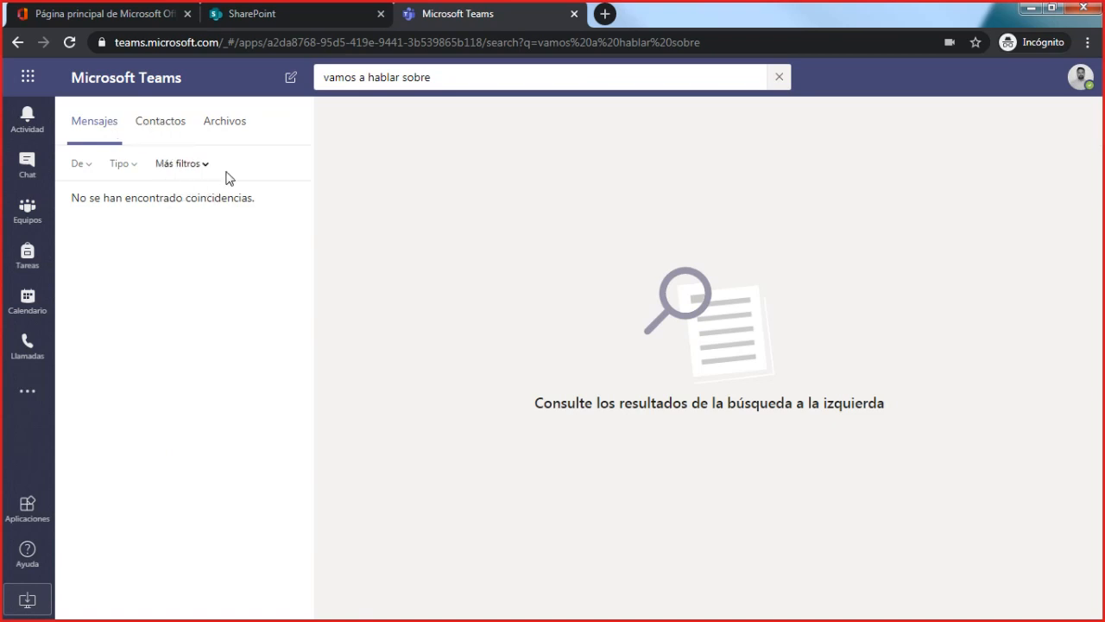
left_click(478, 77)
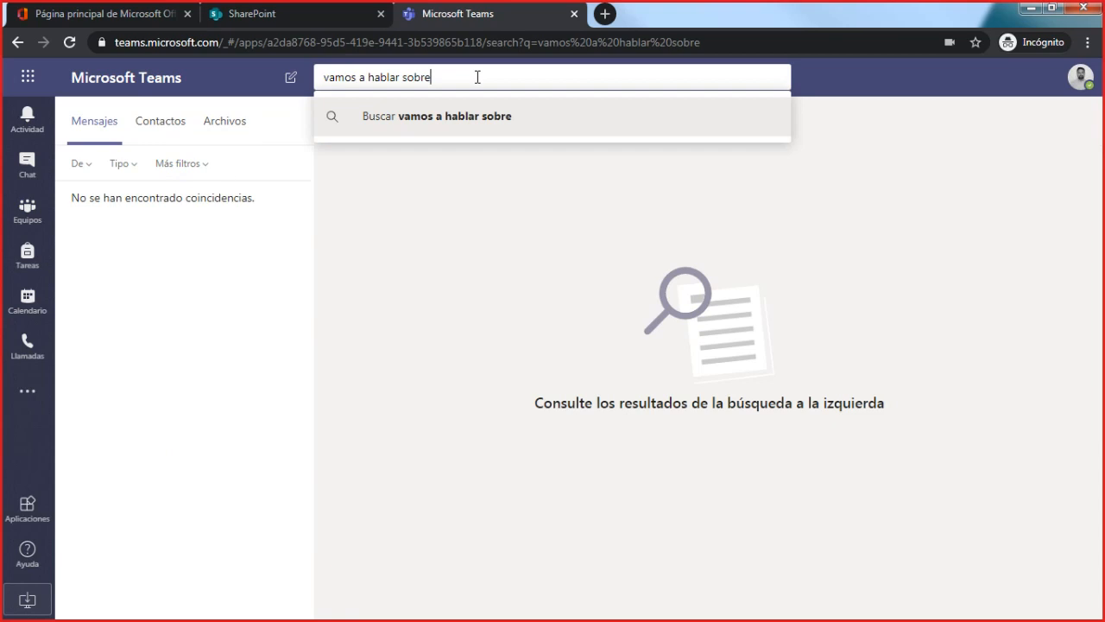
left_click(276, 316)
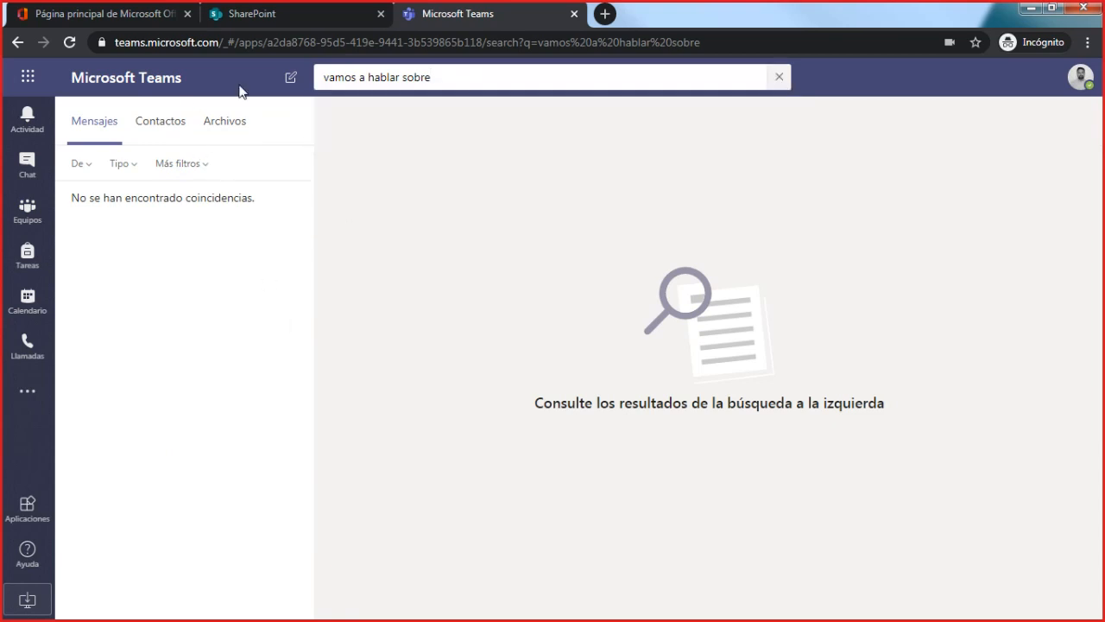
left_click(33, 214)
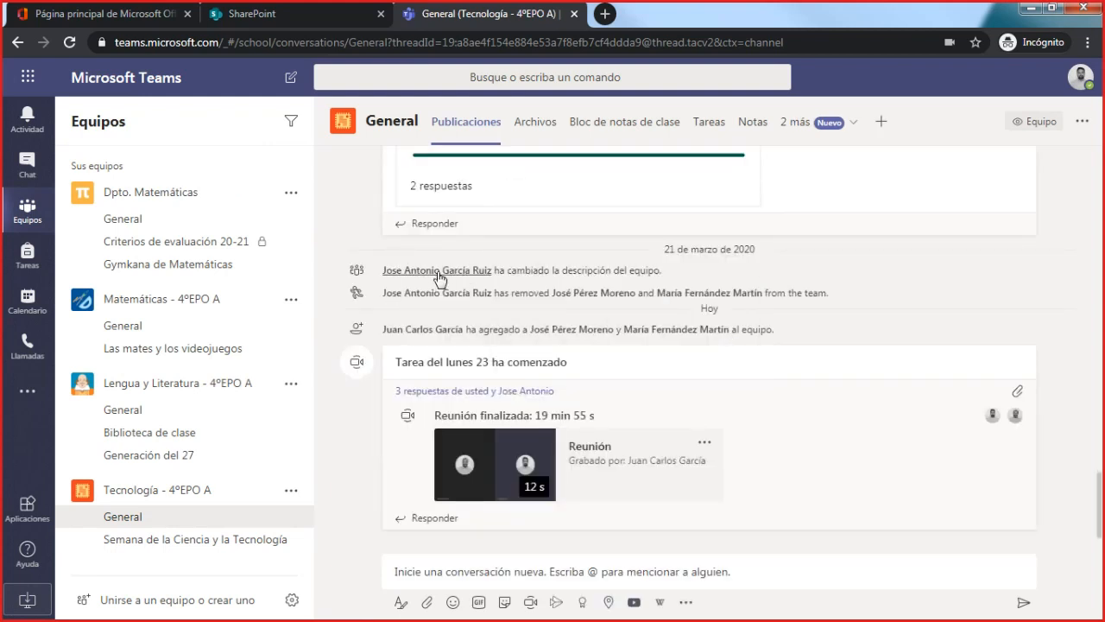
mouse_move(440, 280)
left_click(462, 83)
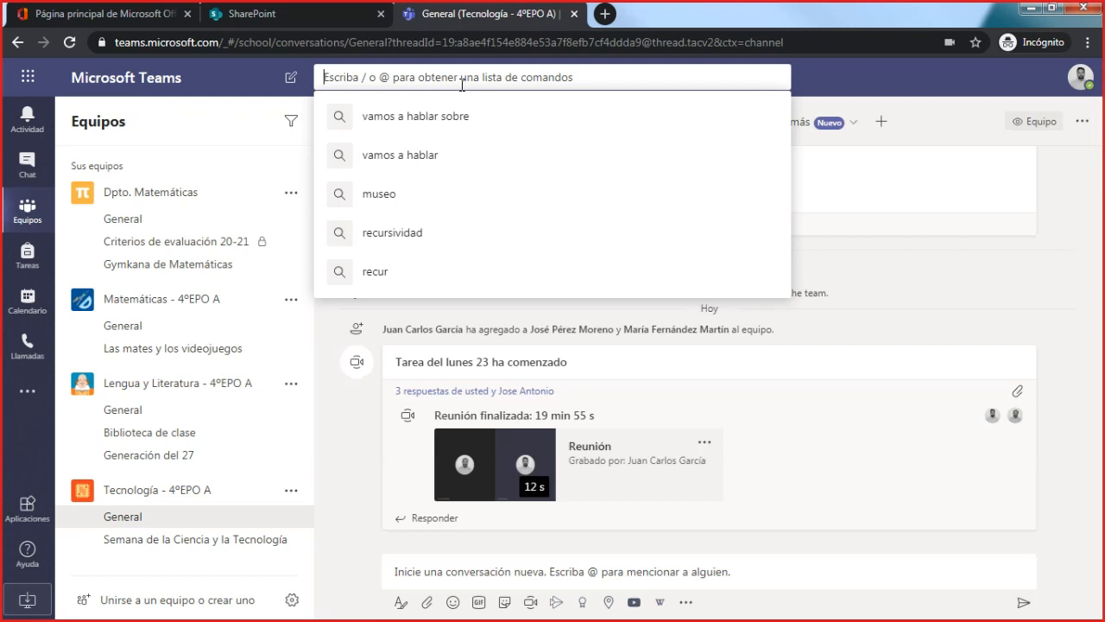
key("Escape")
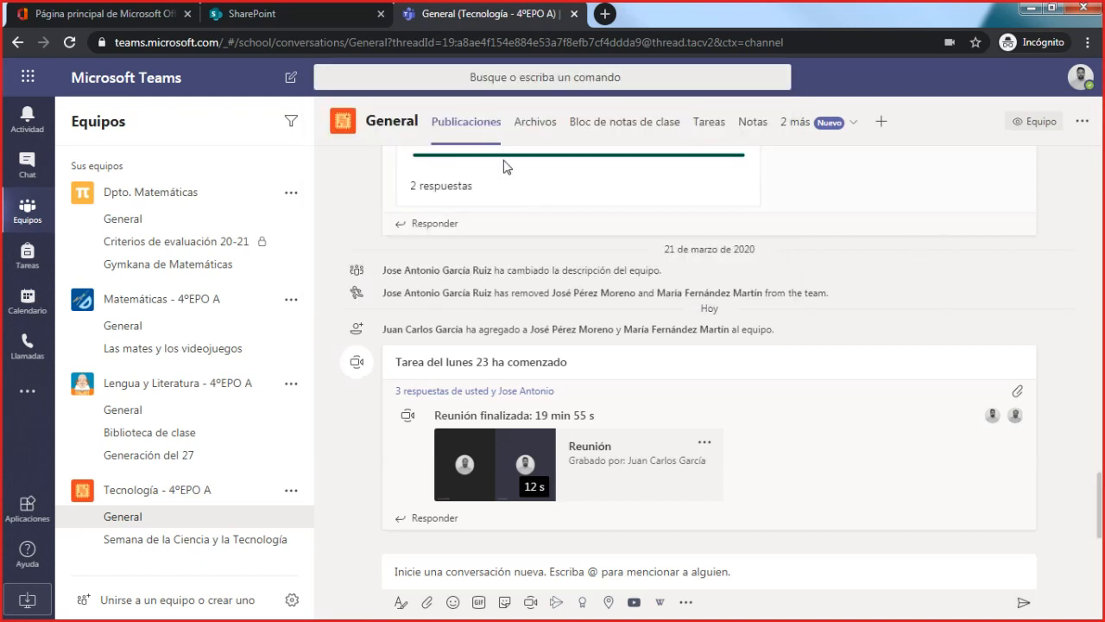
left_click(534, 74)
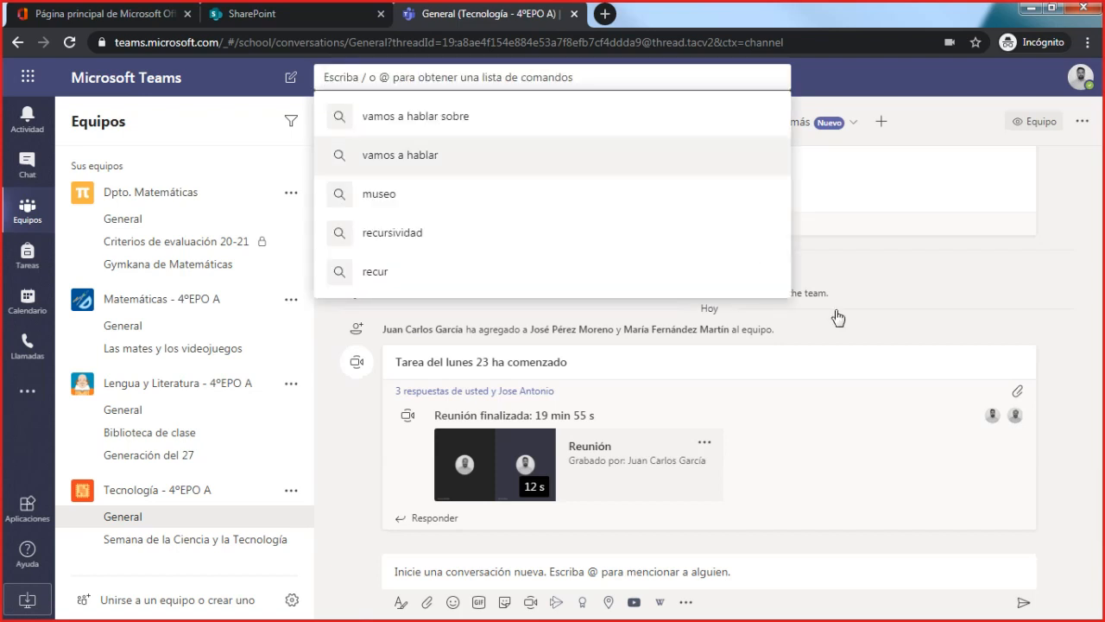
left_click(907, 304)
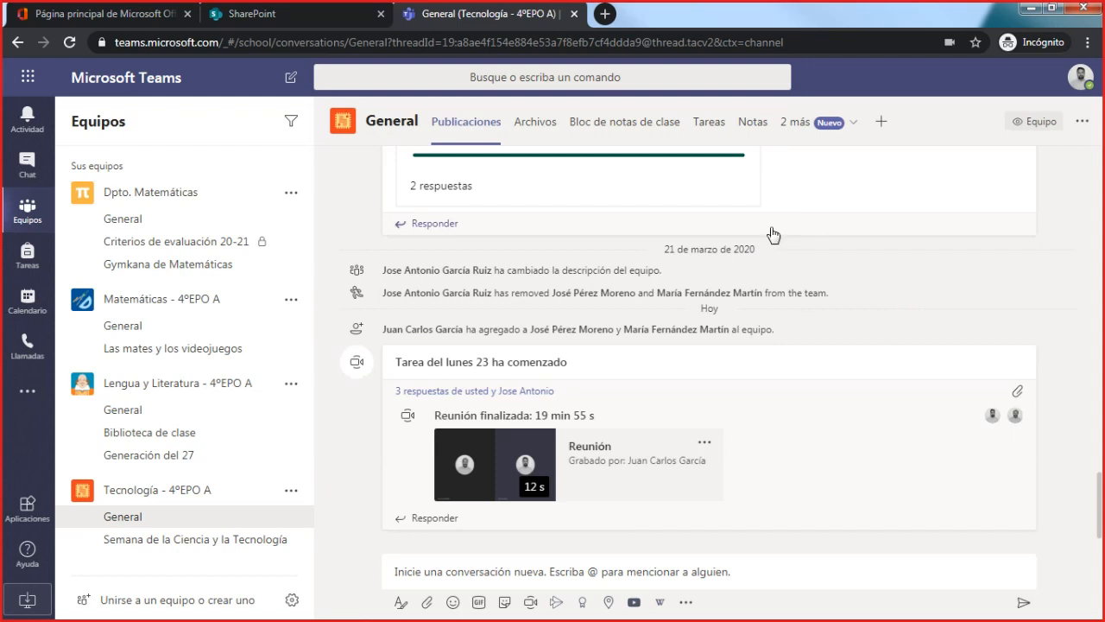
- Check the files of the General channels in Tecnología - 4ºEPO A and Dpto. Matemáticas, and return to the Tecnología channel
left_click(539, 128)
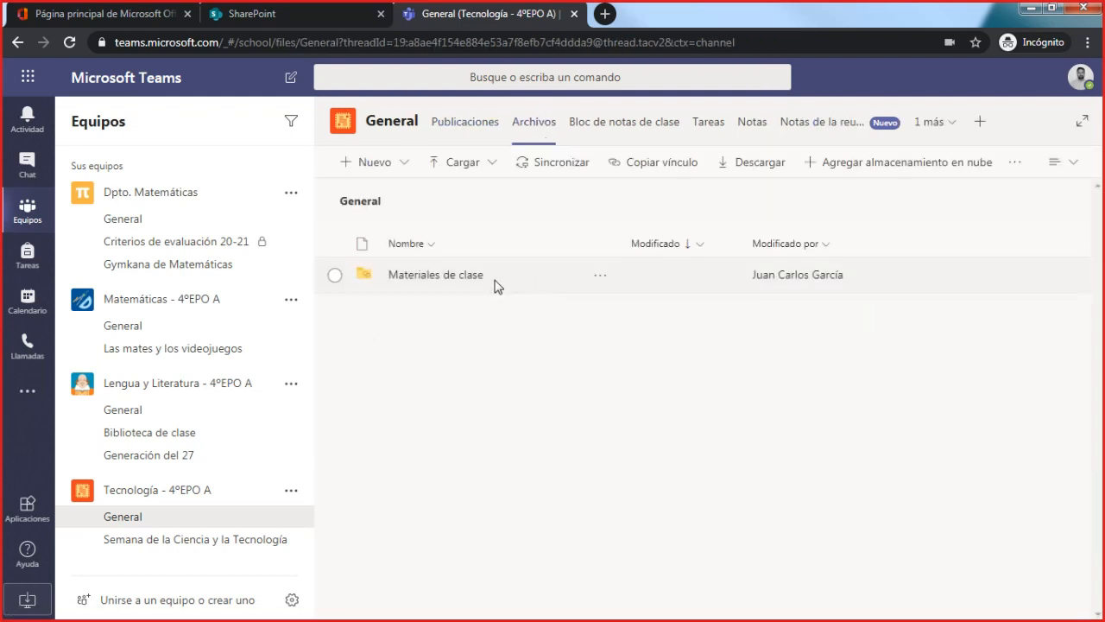
left_click(169, 221)
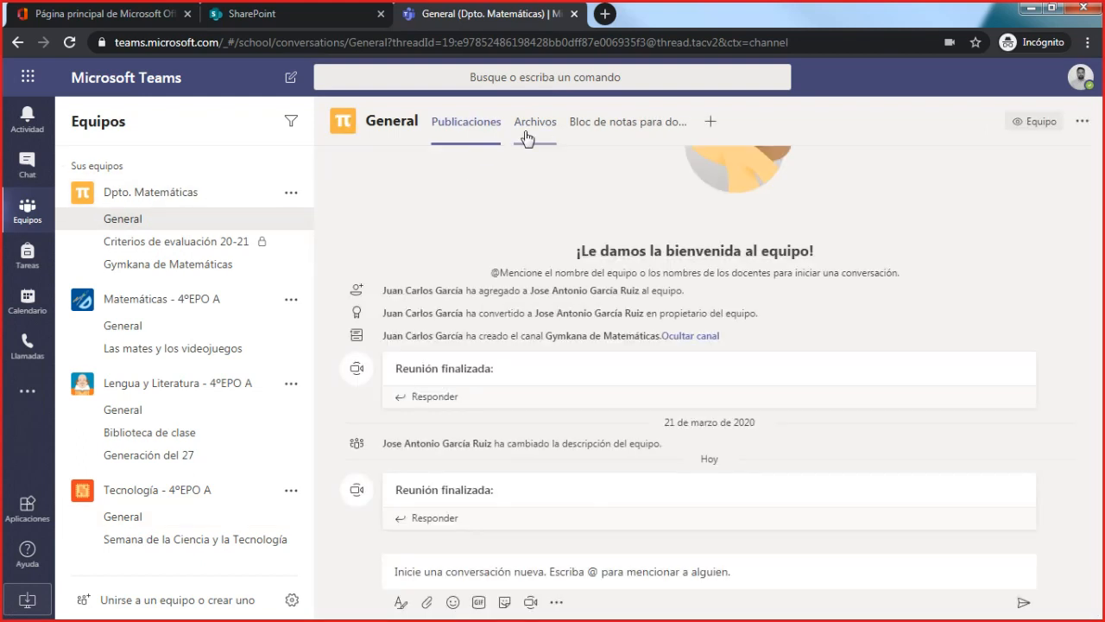
left_click(526, 123)
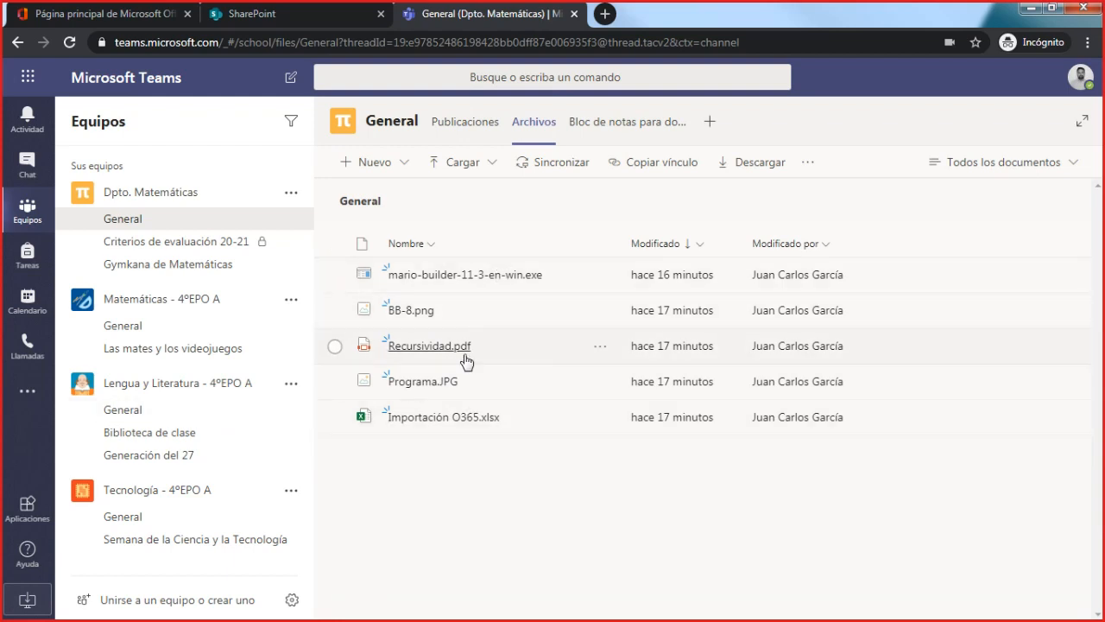
left_click(123, 517)
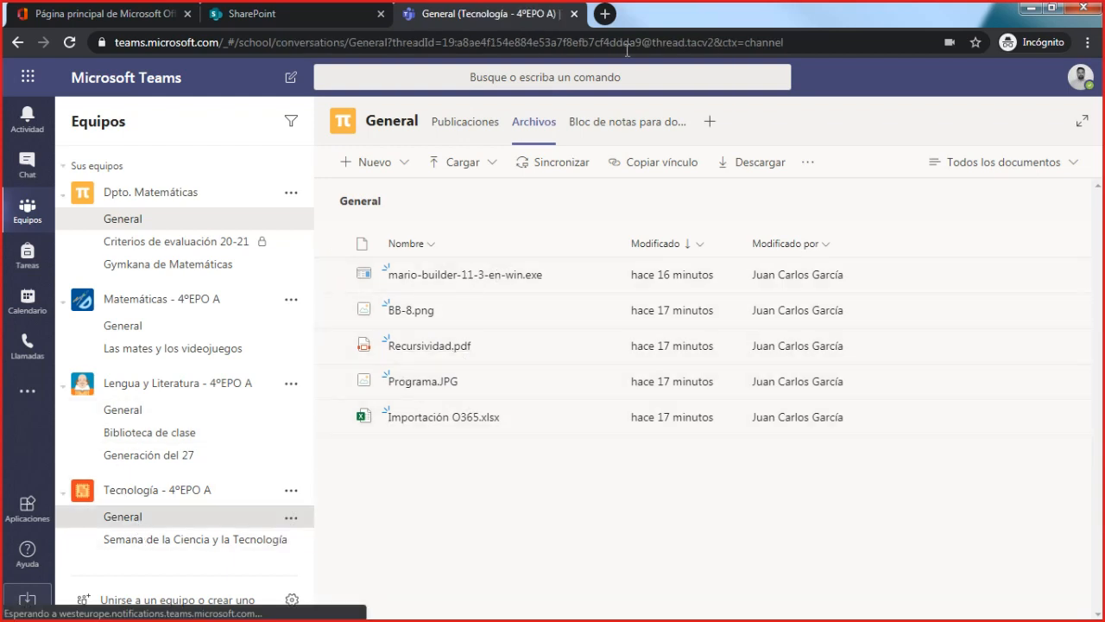
- Search Teams for "recursividad" and show the matching files
left_click(531, 77)
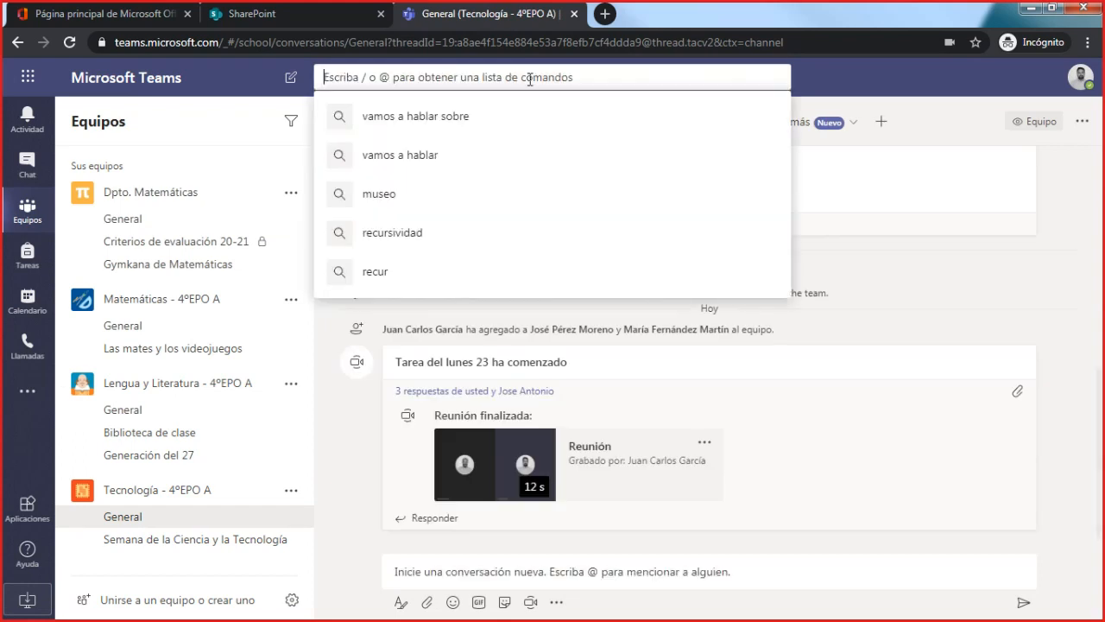
type("recursividad")
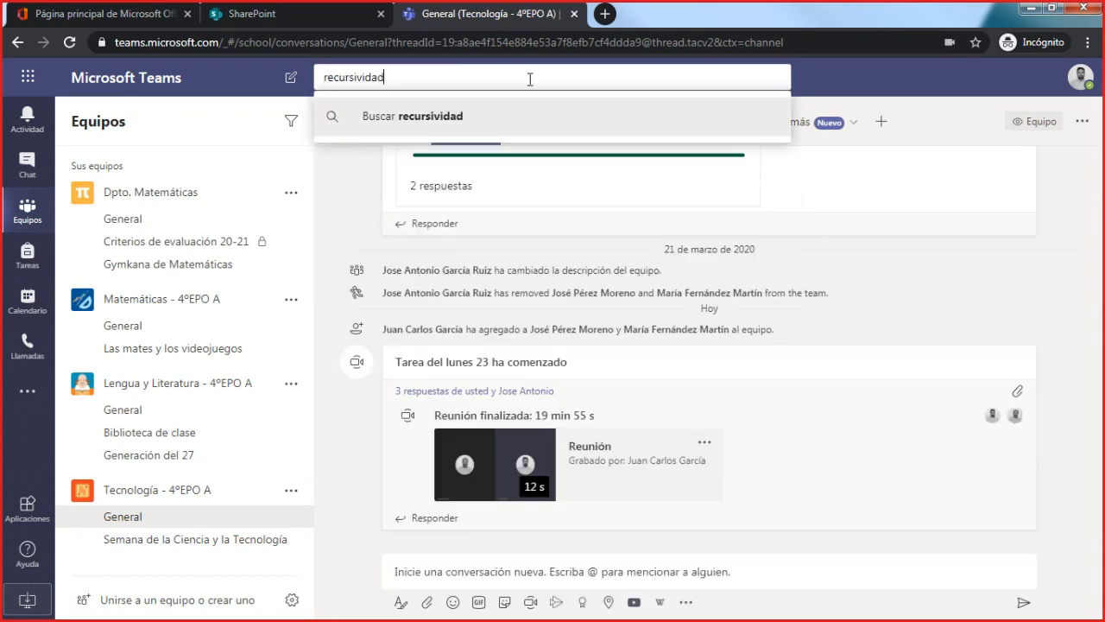
key("Return")
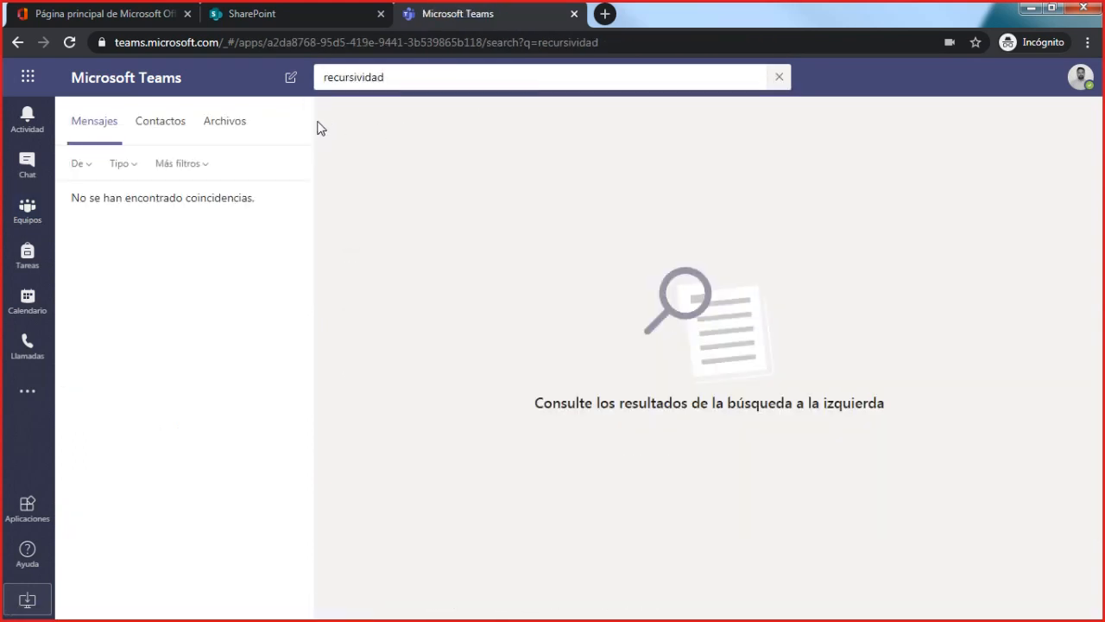
left_click(219, 122)
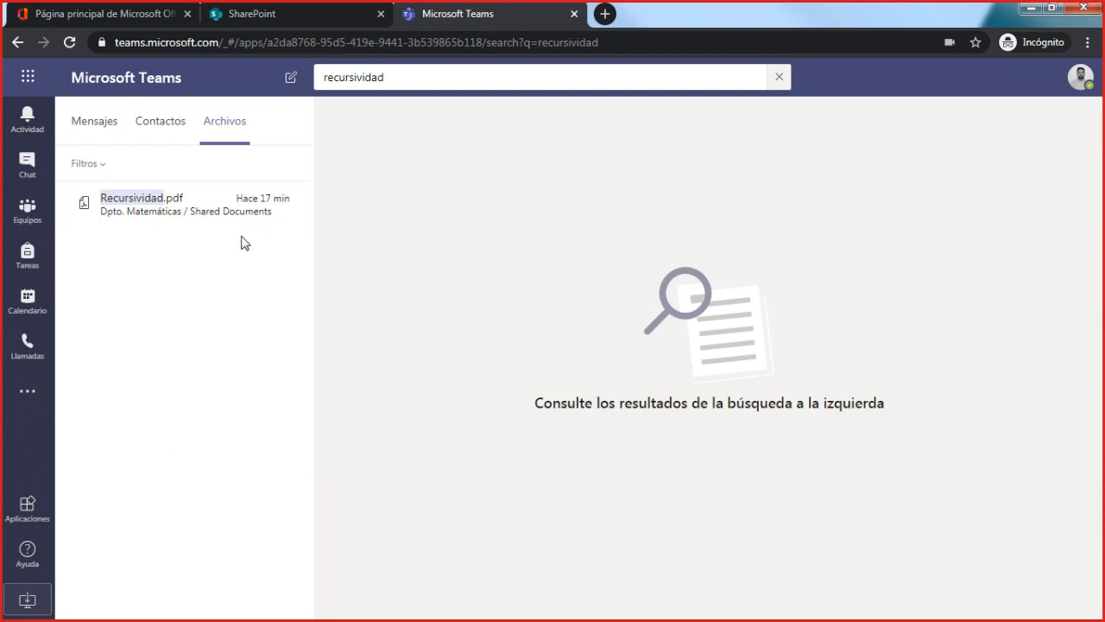
- Compare the message and file results for the term, and open Recursividad.pdf from the file results
left_click(96, 131)
left_click(236, 131)
left_click_drag(390, 77, 333, 77)
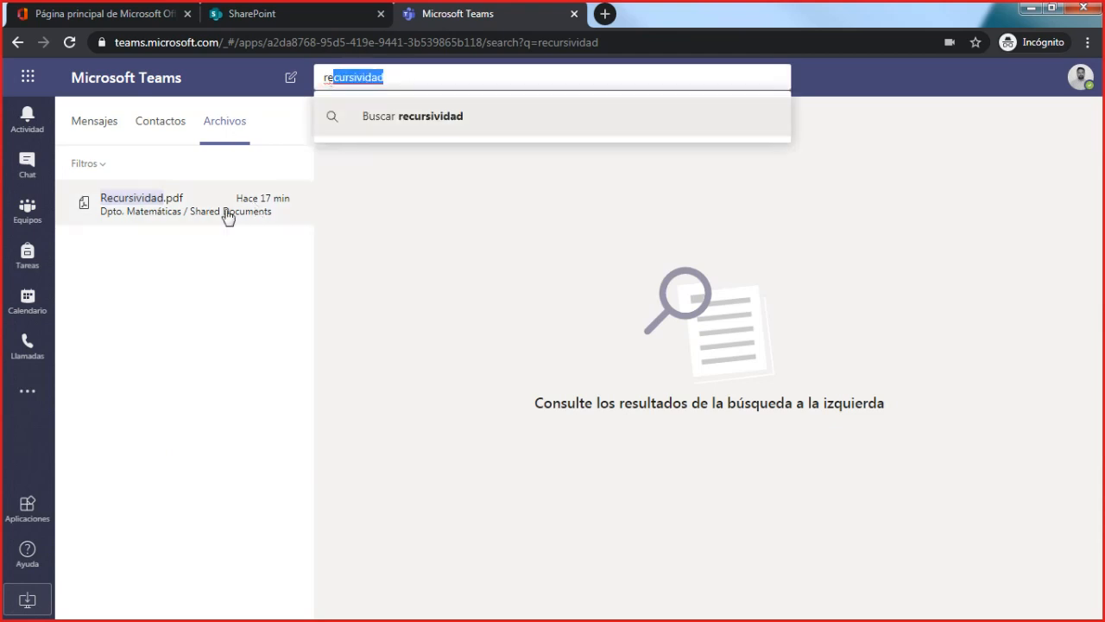
left_click(187, 202)
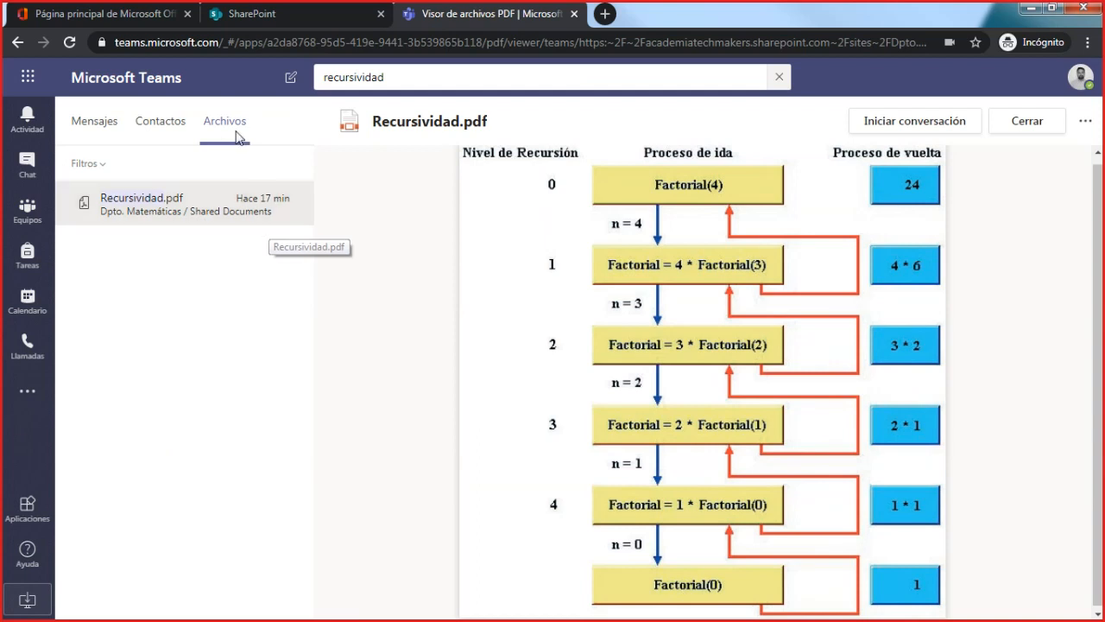
- Replace the search term with a contact's first name and show the matching contacts
left_click_drag(334, 78, 394, 78)
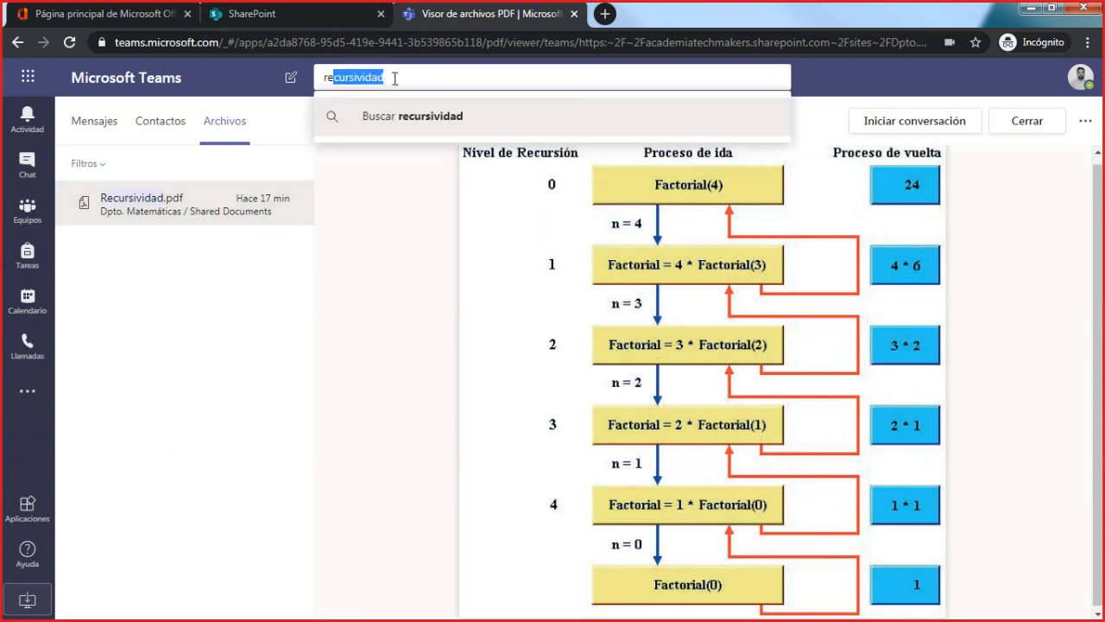
key("BackSpace")
key("BackSpace")
key("BackSpace")
type("jo")
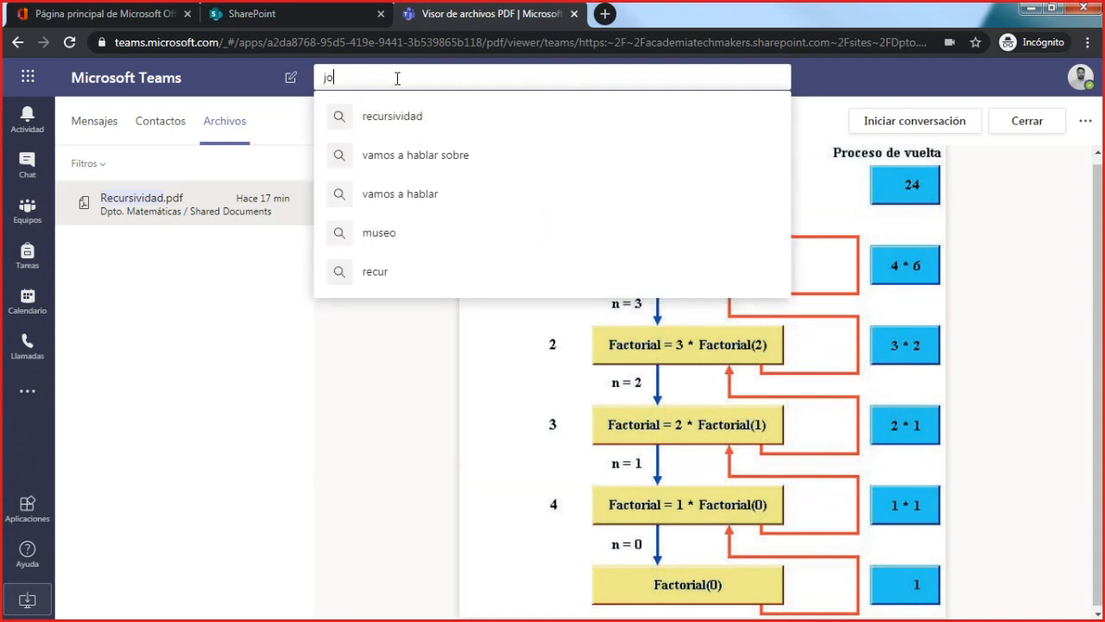
type("se")
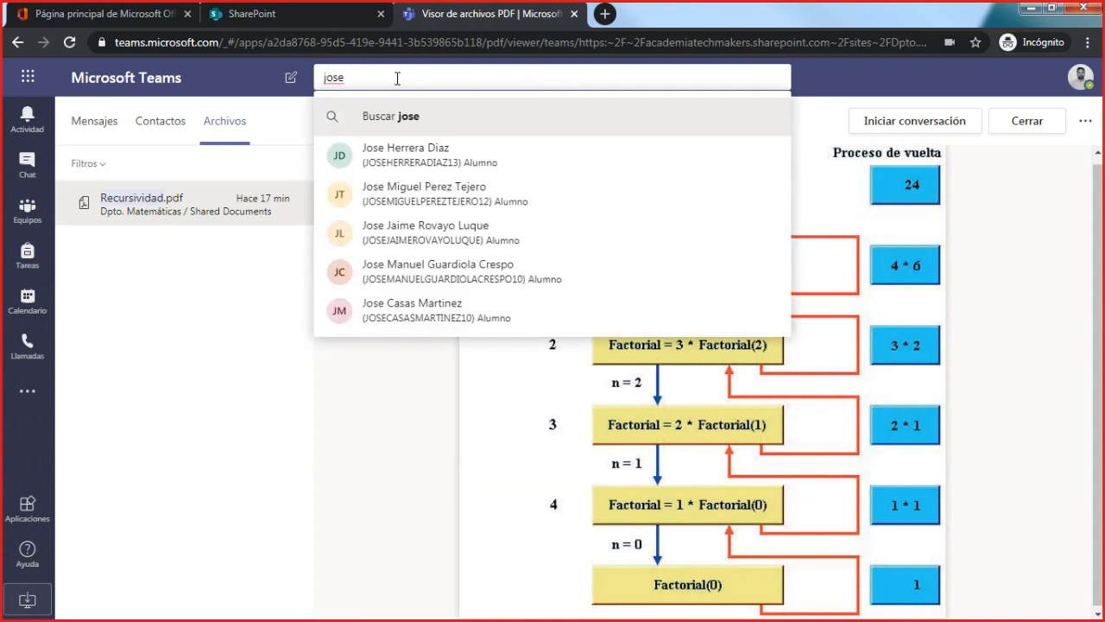
key("Return")
left_click(158, 128)
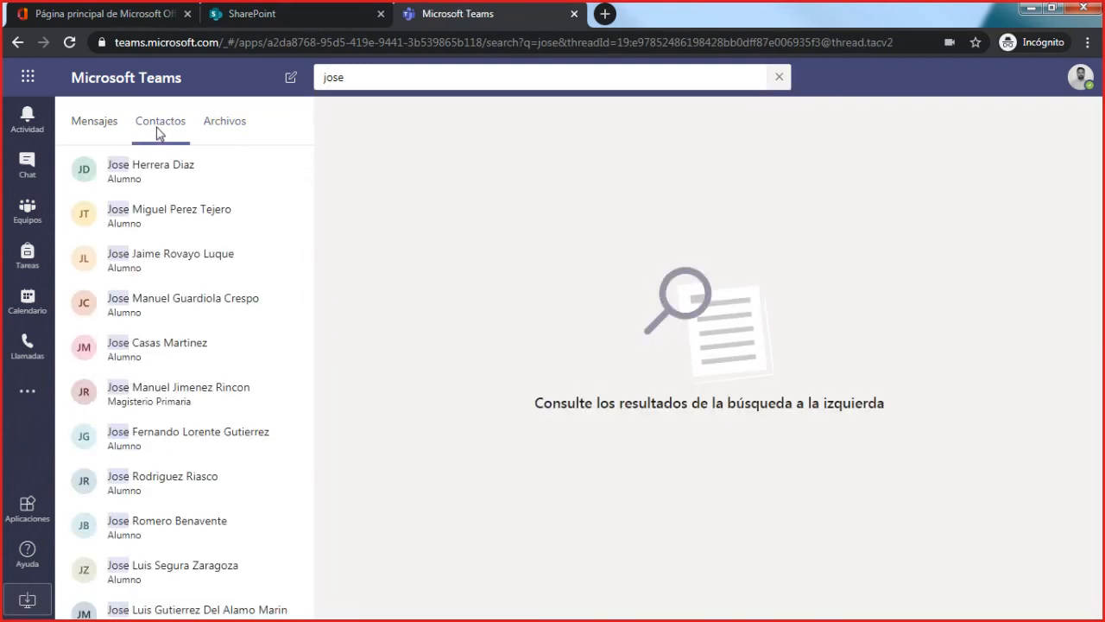
- Narrow the contact search by adding the contact's second given name
left_click(417, 67)
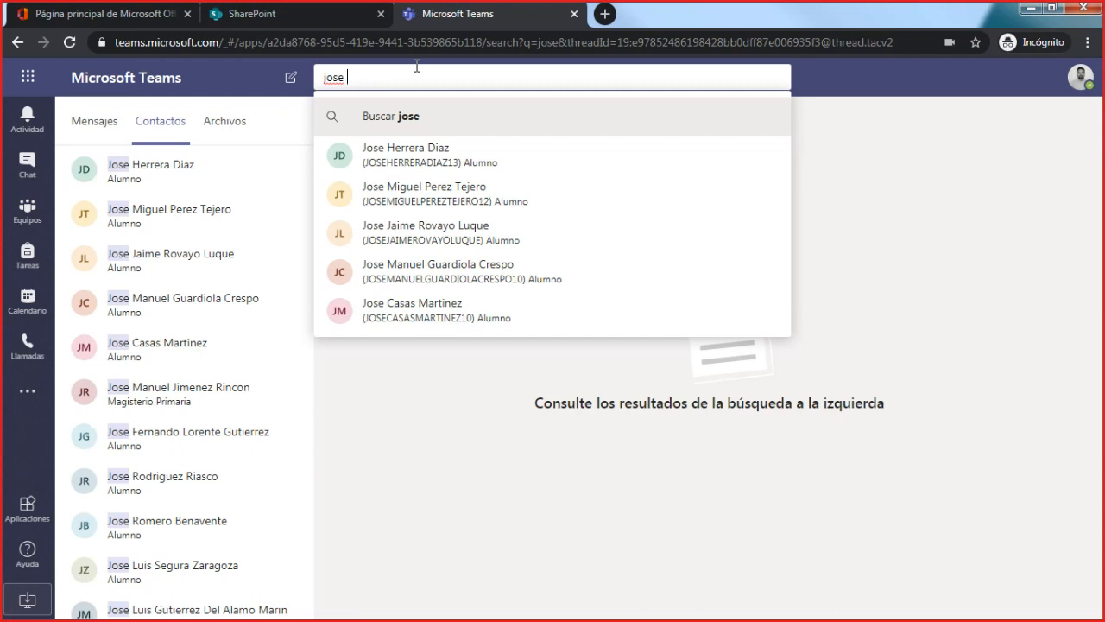
type("ntonio")
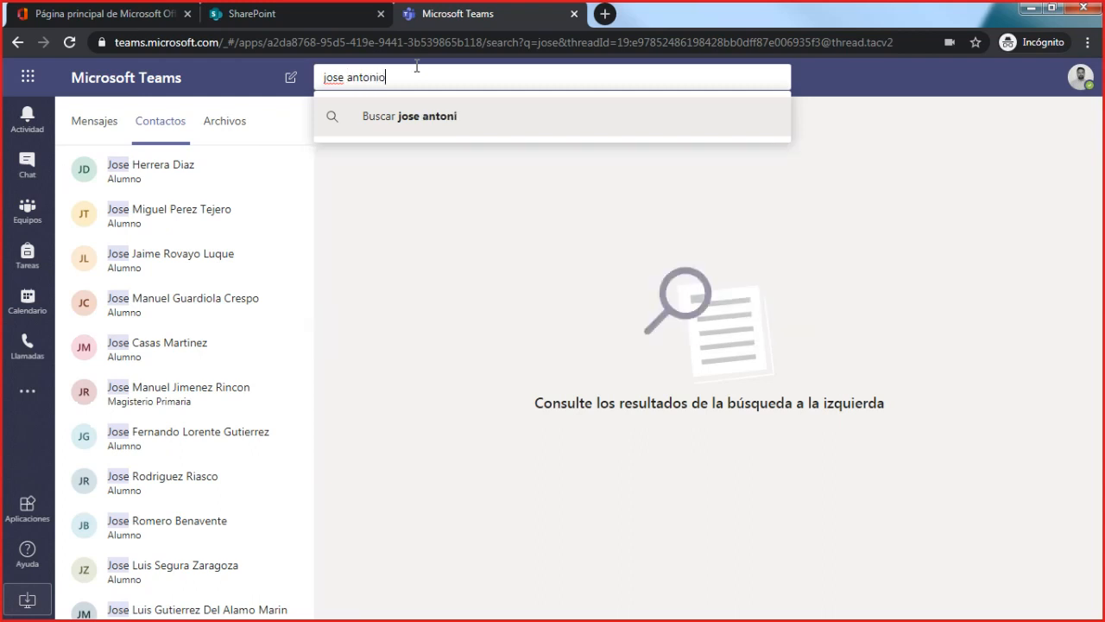
key("Return")
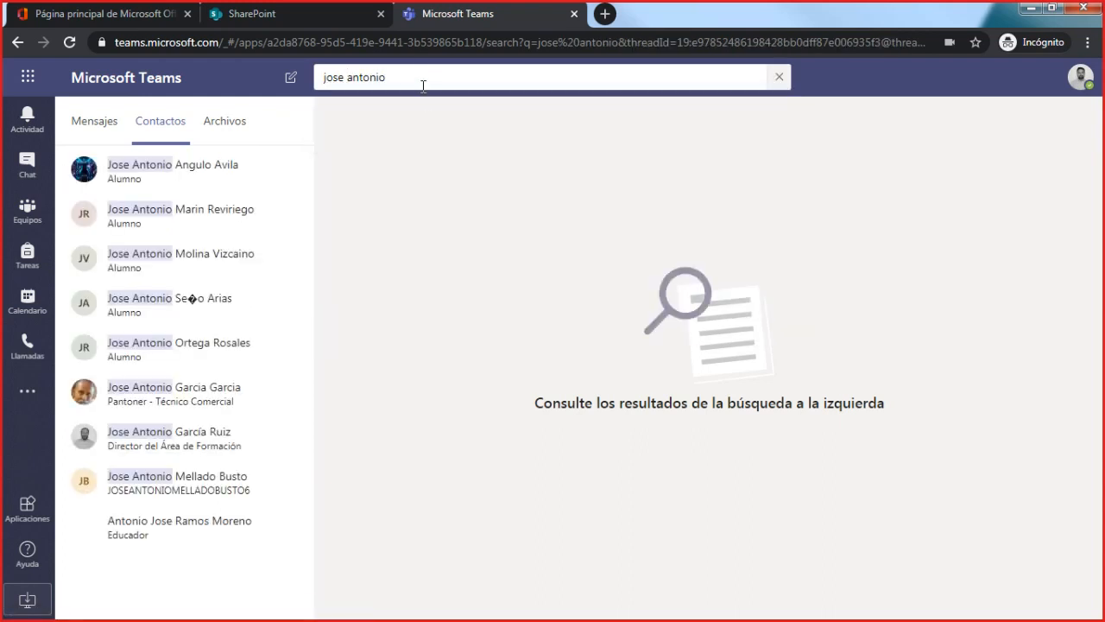
- Narrow the contact search further by adding the first three letters of the contact's surname
left_click(429, 71)
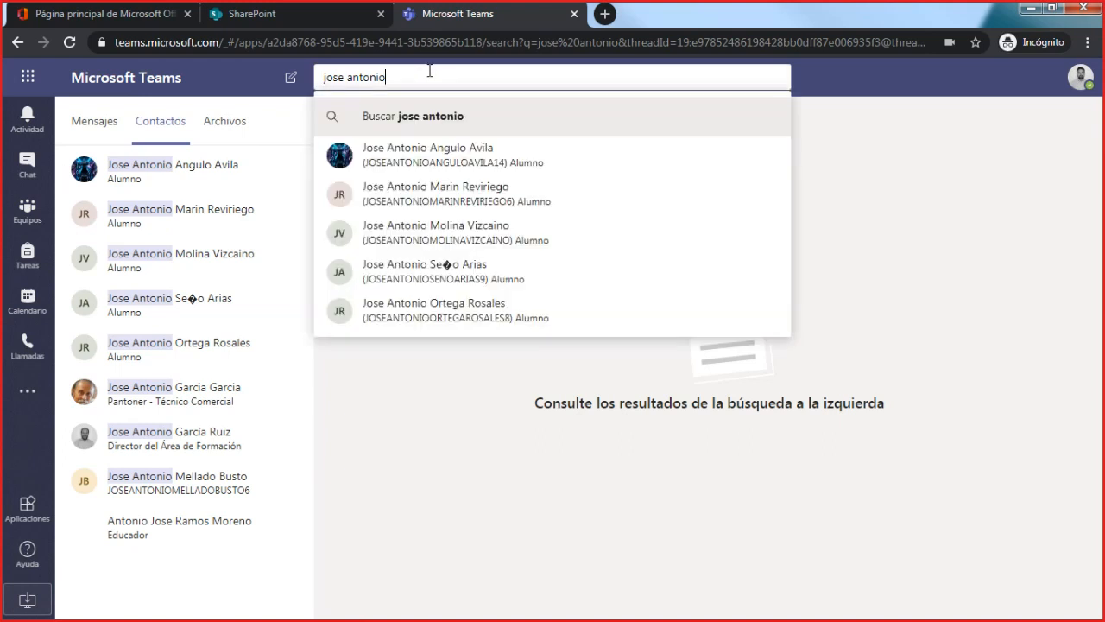
type("gaar")
key("BackSpace")
key("BackSpace")
type("r")
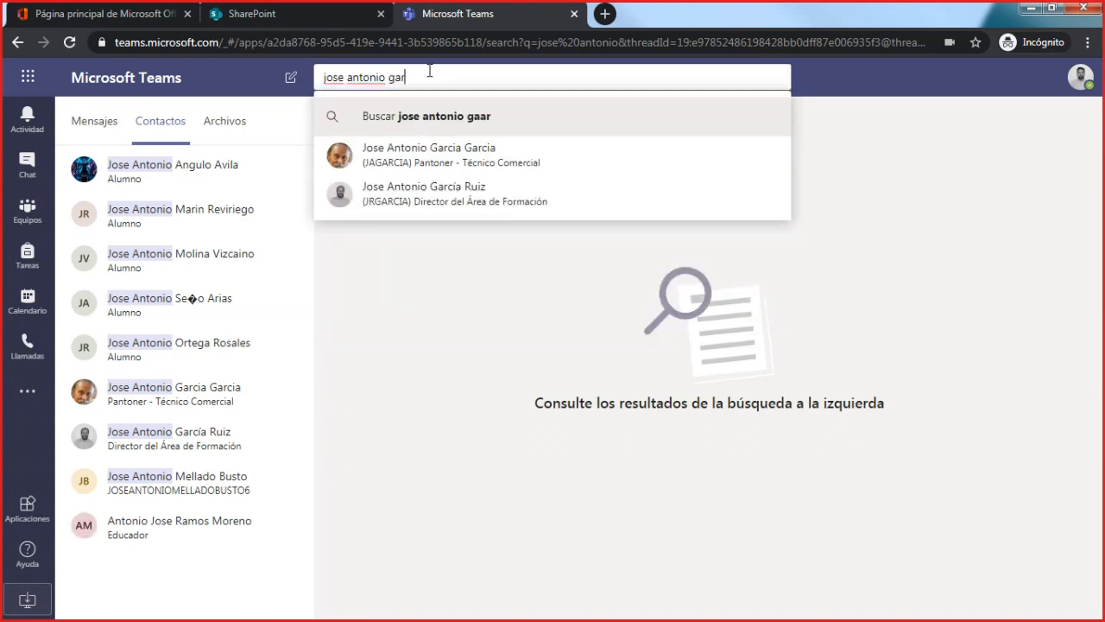
key("Return")
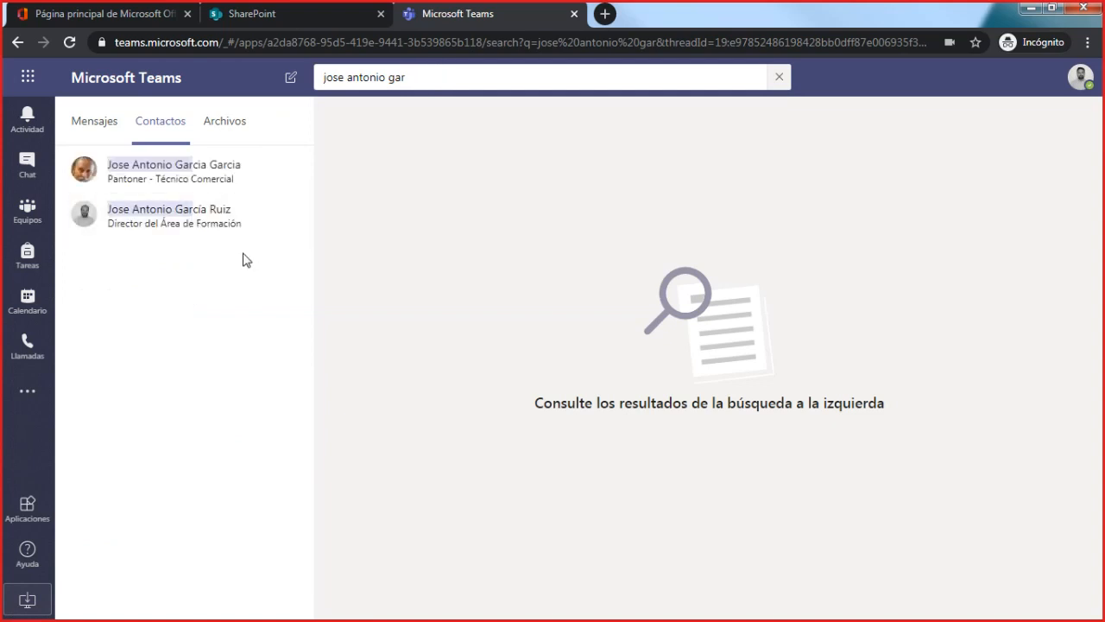
- Check the file results for the contact's name, clear the search, and return to the teams list
left_click(229, 132)
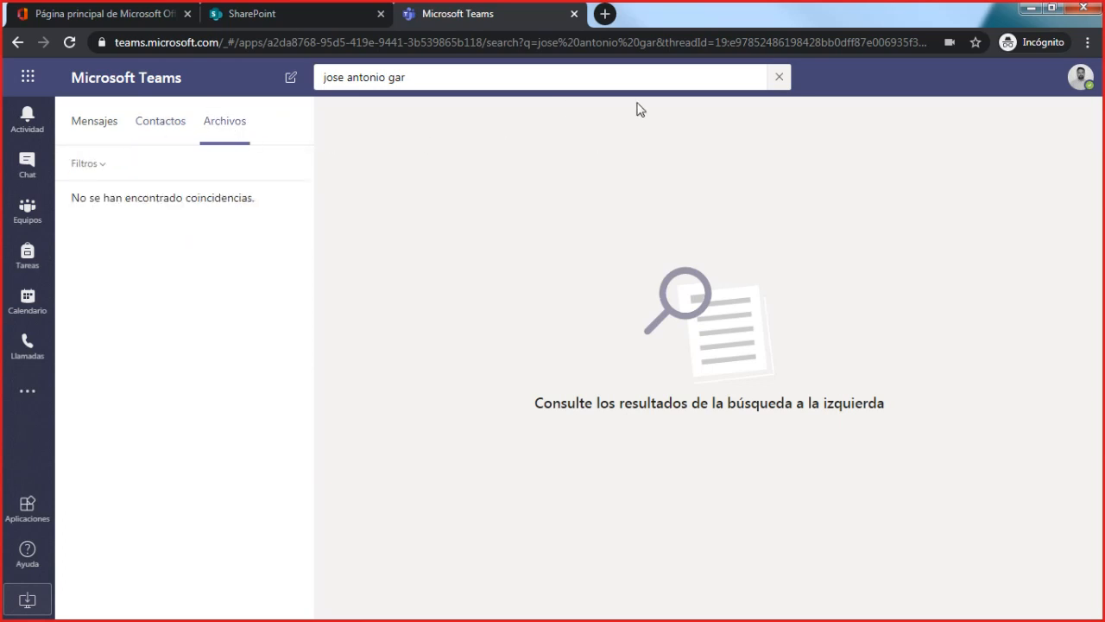
left_click(779, 76)
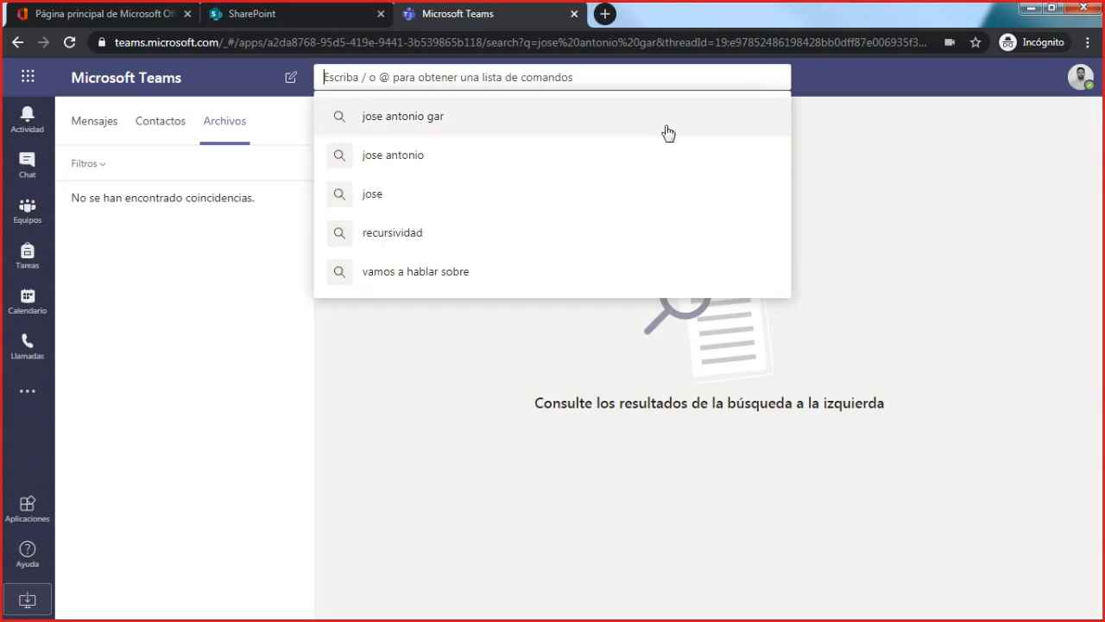
left_click(27, 215)
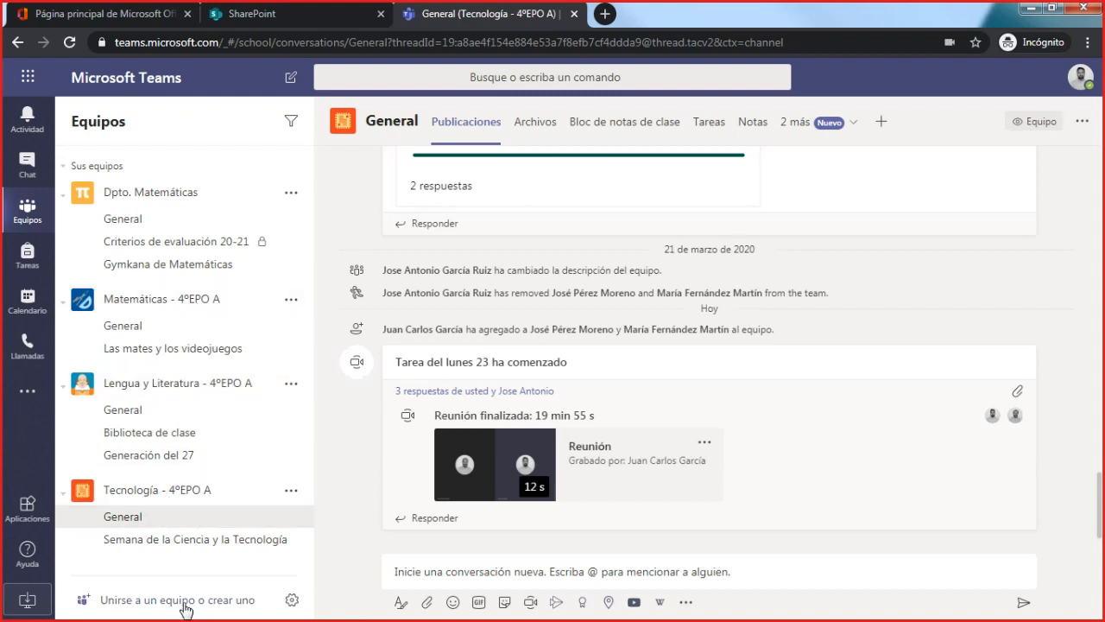
- View the team types offered for creating a new team, and cancel without creating one
left_click(142, 607)
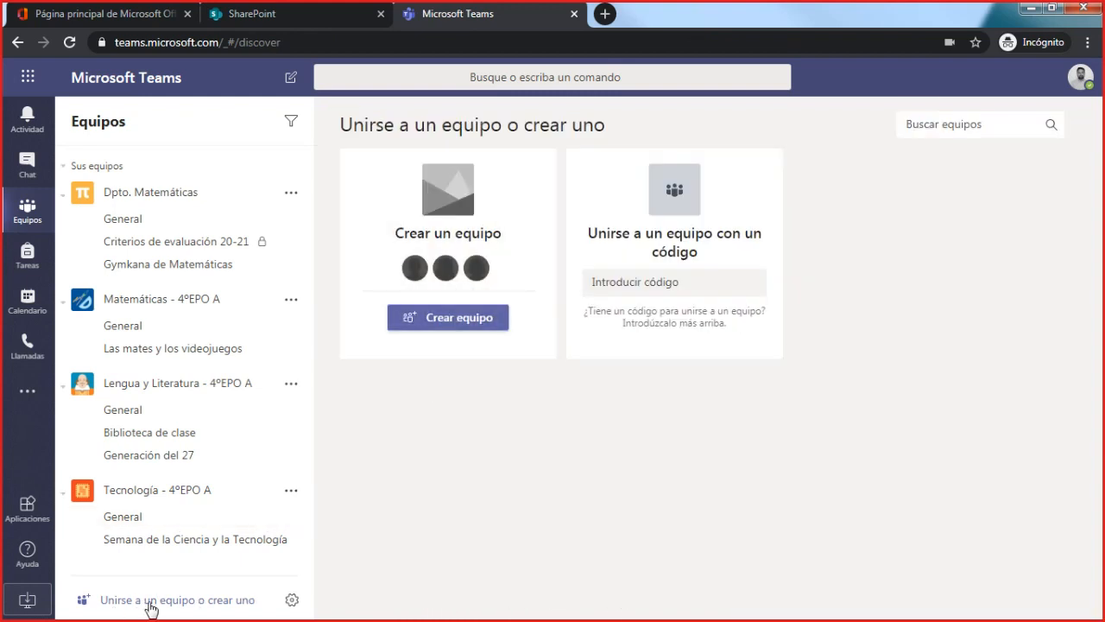
left_click(455, 324)
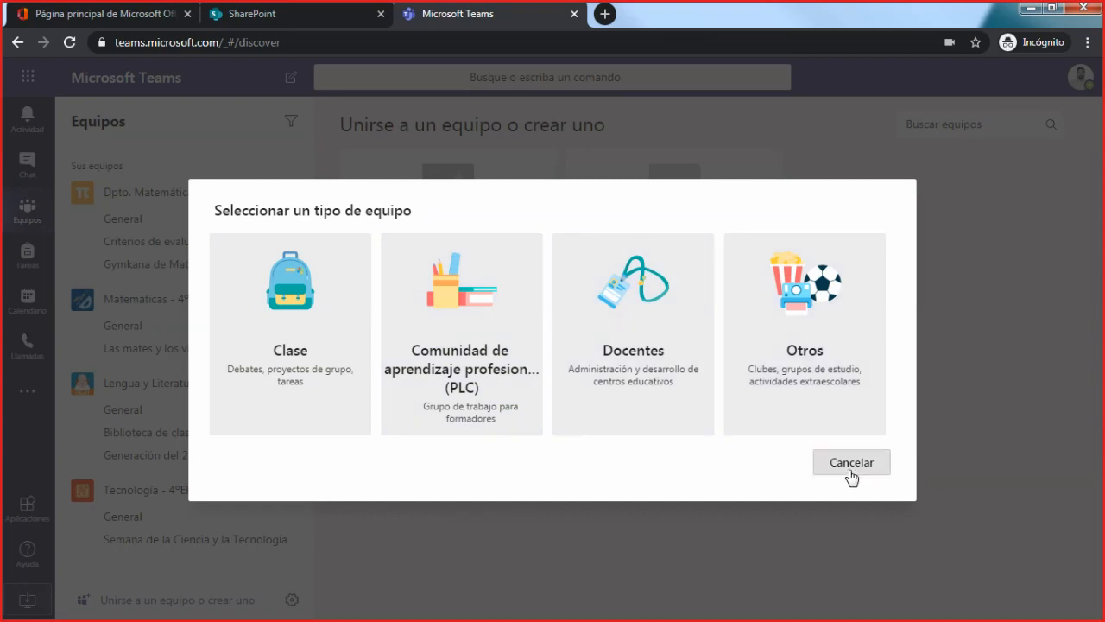
left_click(816, 480)
- Return to the General channel of Tecnología - 4ºEPO A, check its files, and go back to its posts
left_click(143, 223)
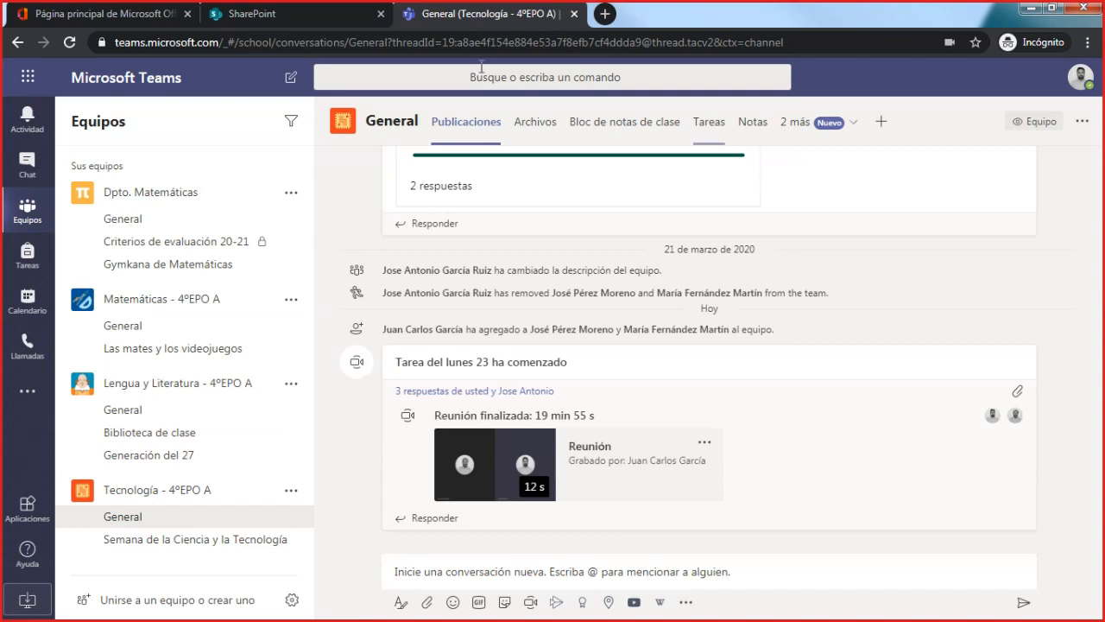
left_click(544, 128)
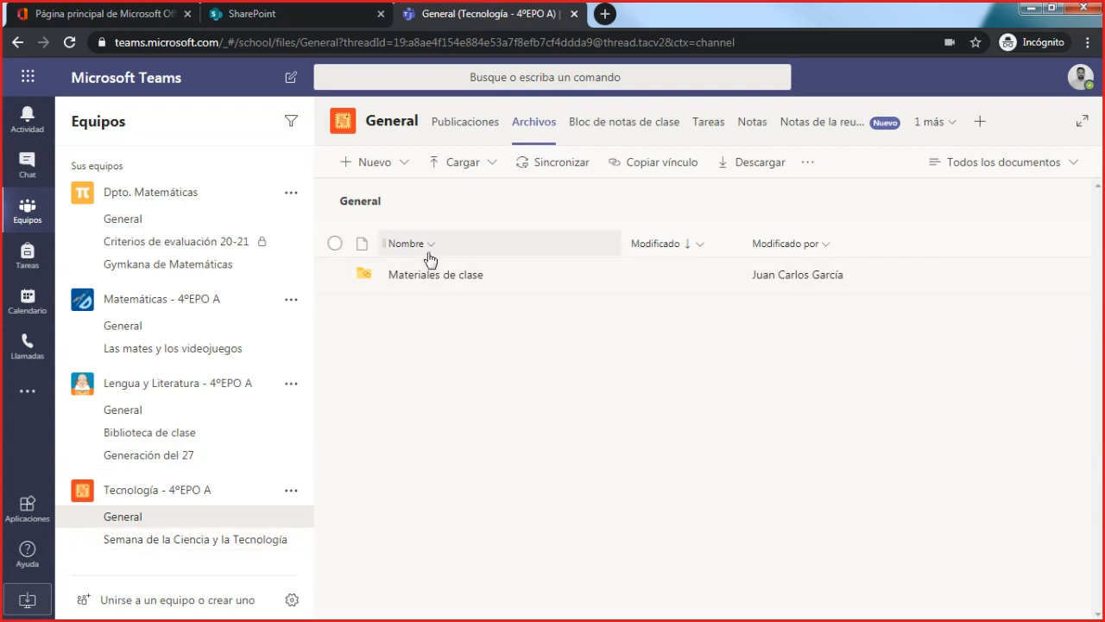
left_click(469, 130)
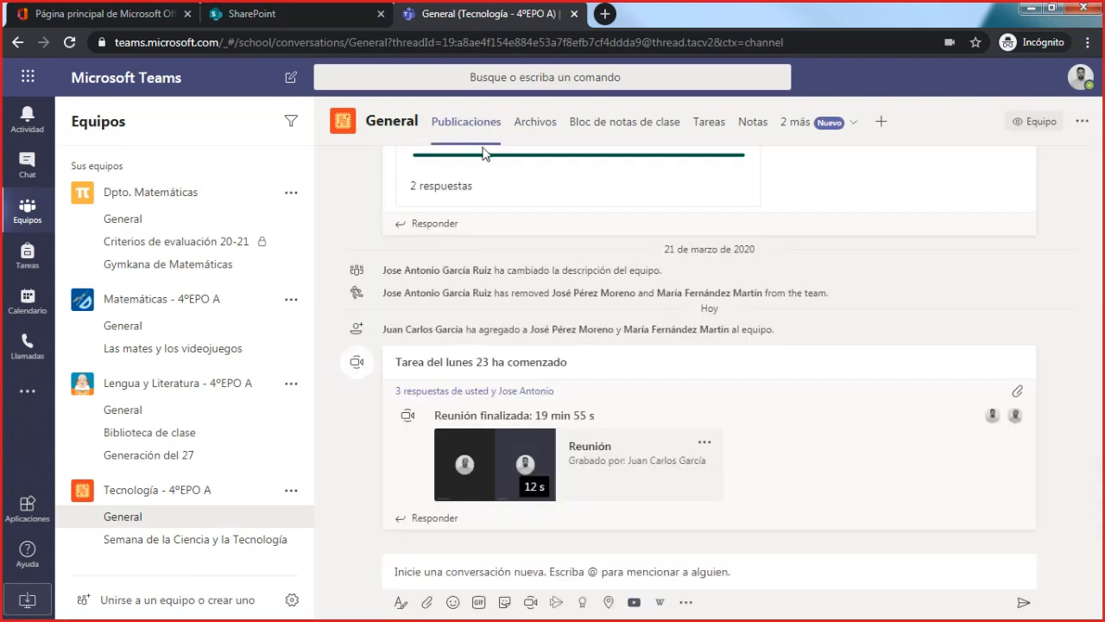
- Start attaching a file from the computer to a new post in the General channel and browse to the Escritorio folder
left_click(485, 570)
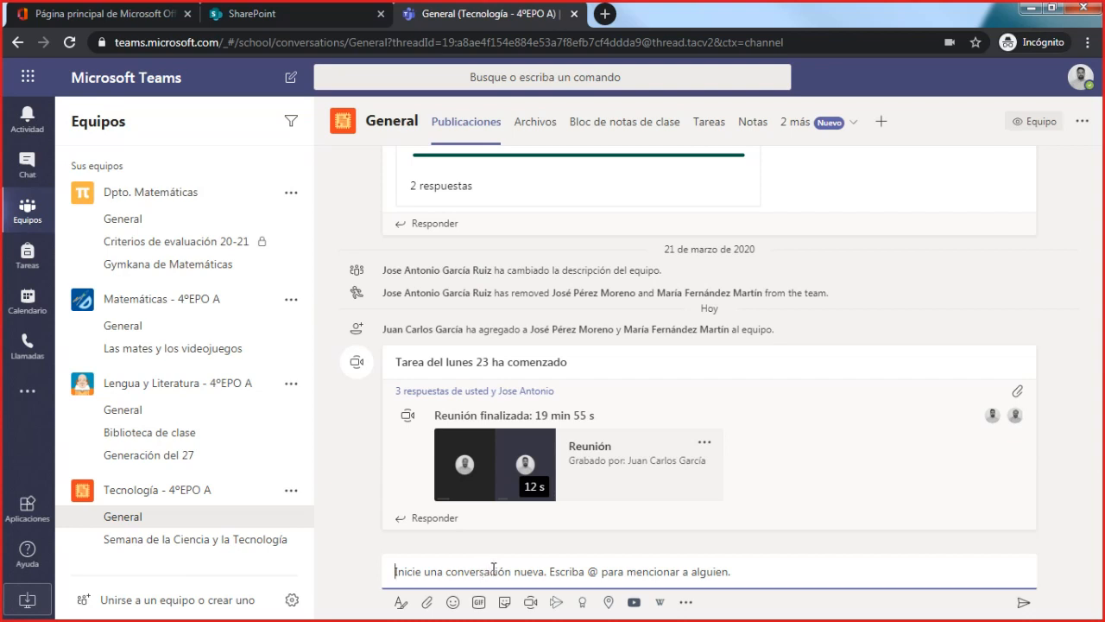
left_click(426, 603)
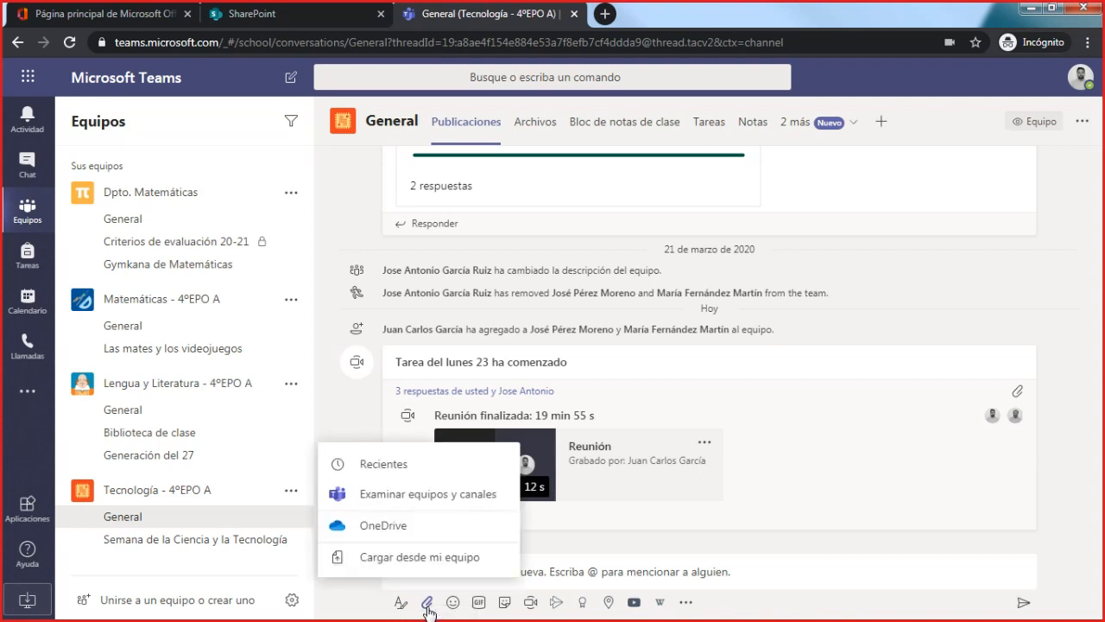
left_click(419, 559)
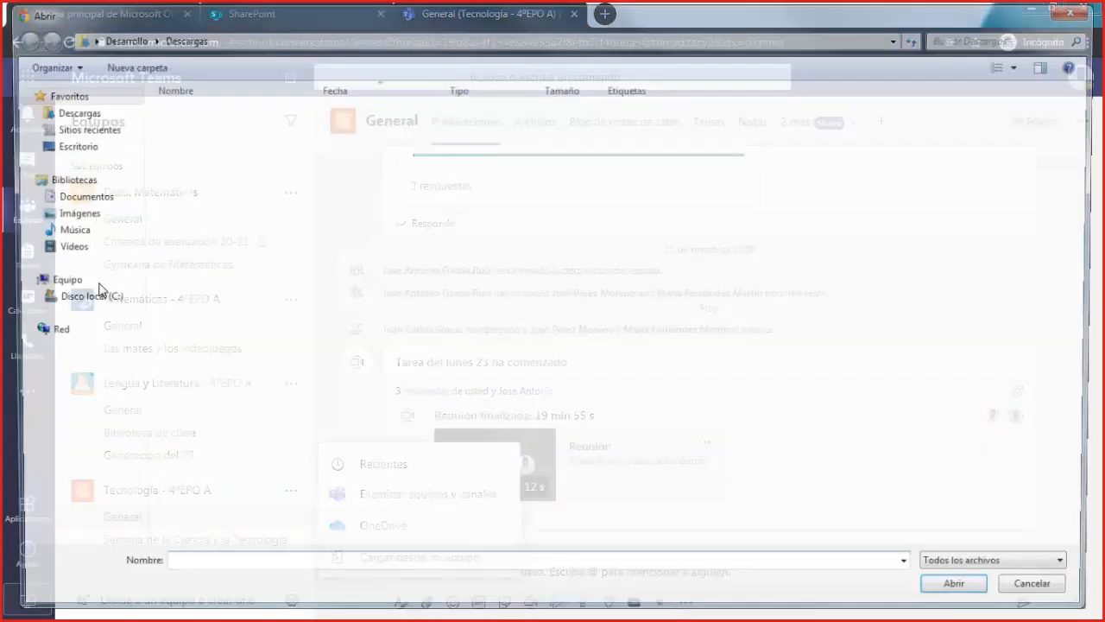
left_click(96, 128)
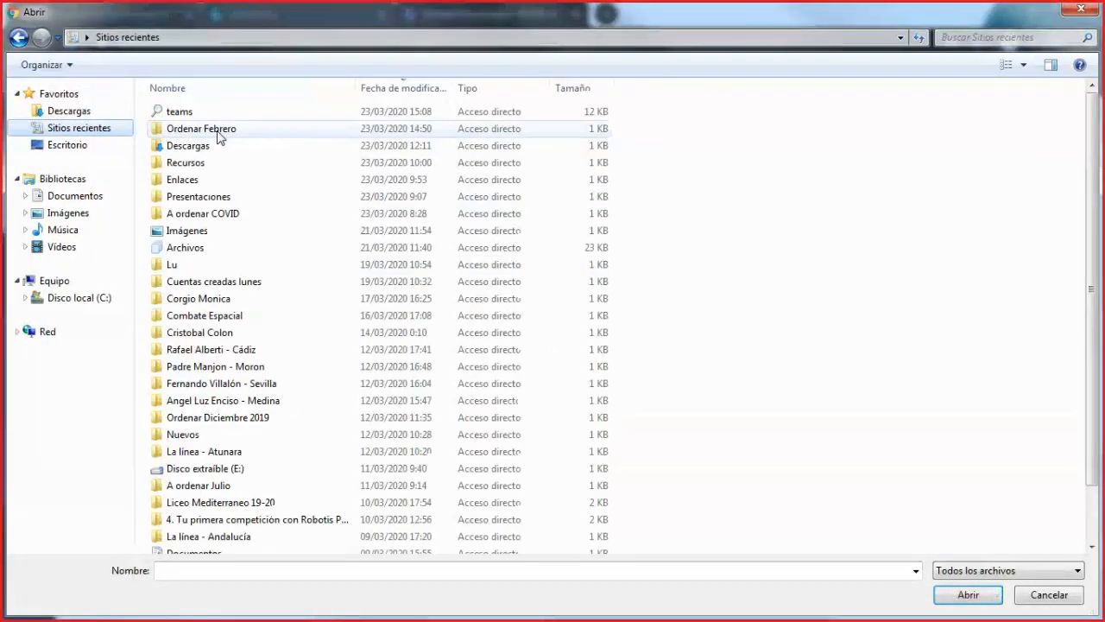
left_click(218, 131)
left_click(110, 144)
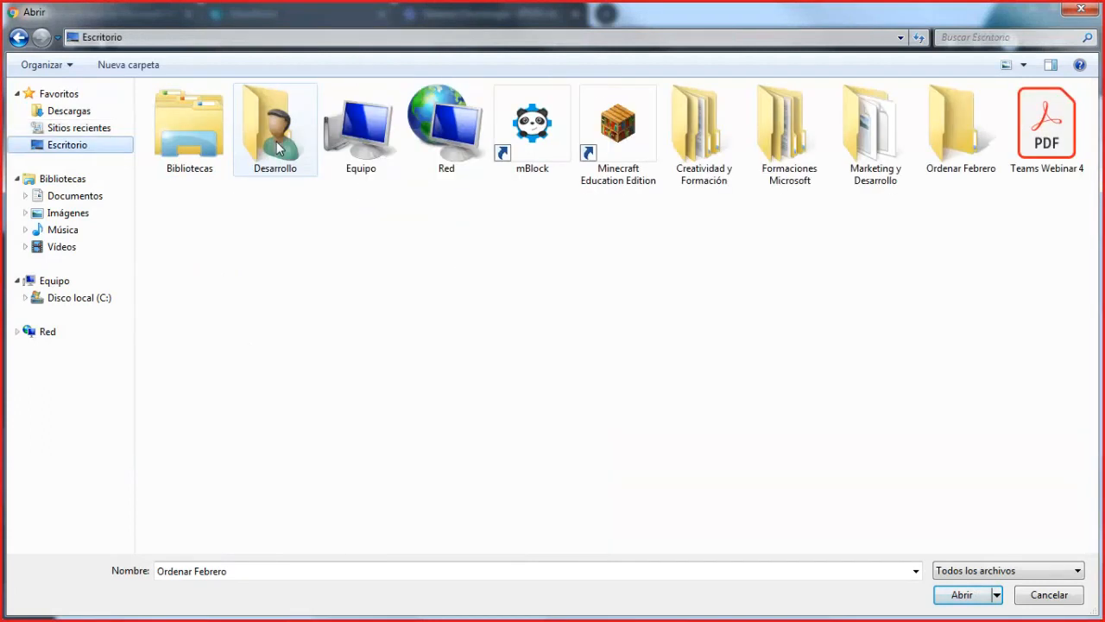
- Attach the PDF Programación en Java from Formaciones Microsoft > Microsoft Teams 2020 > Recursos, upload it to General, and send the post
double_click(789, 129)
double_click(320, 114)
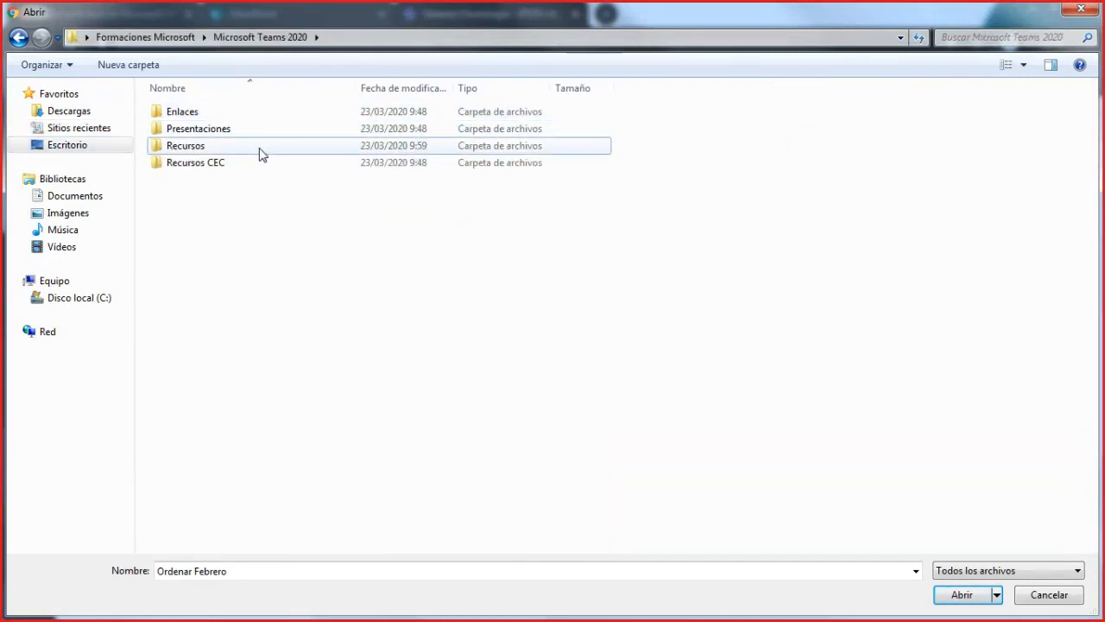
double_click(259, 146)
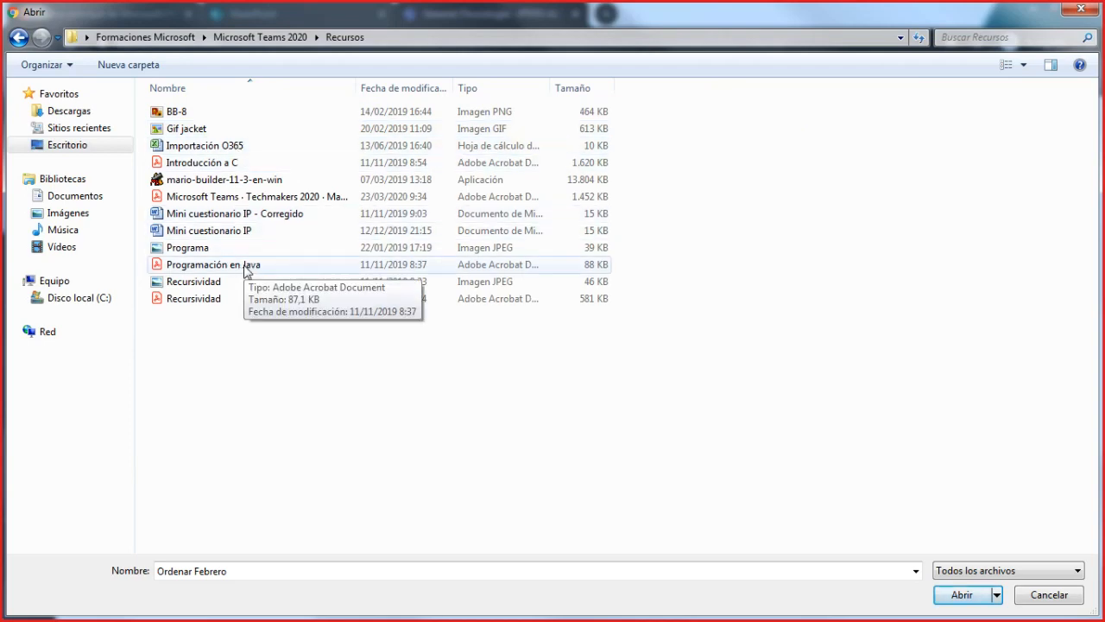
double_click(264, 269)
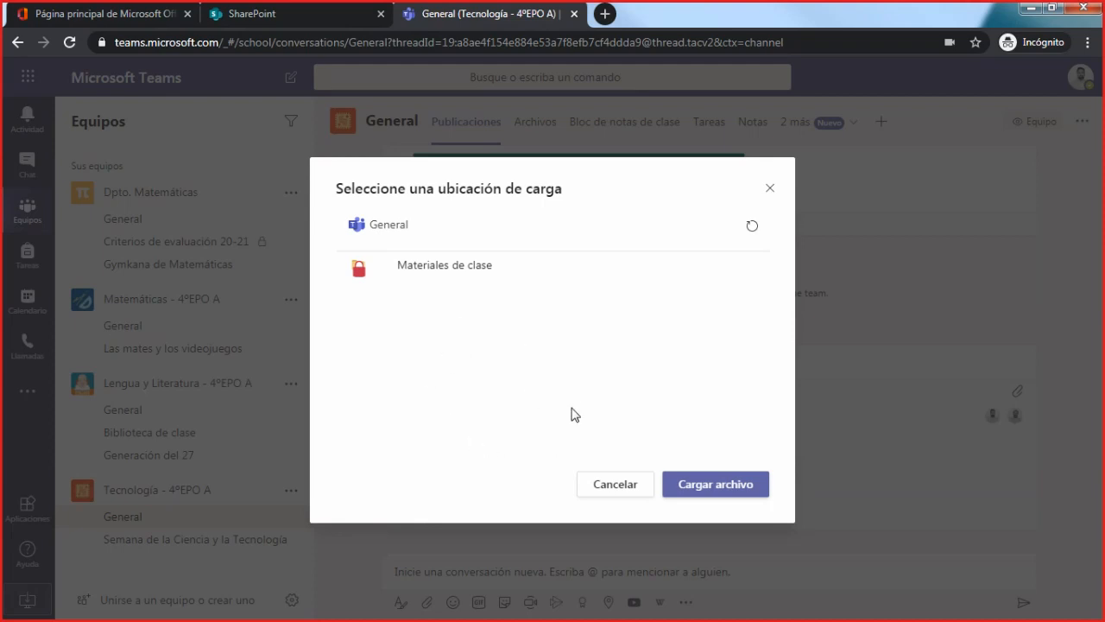
left_click(745, 489)
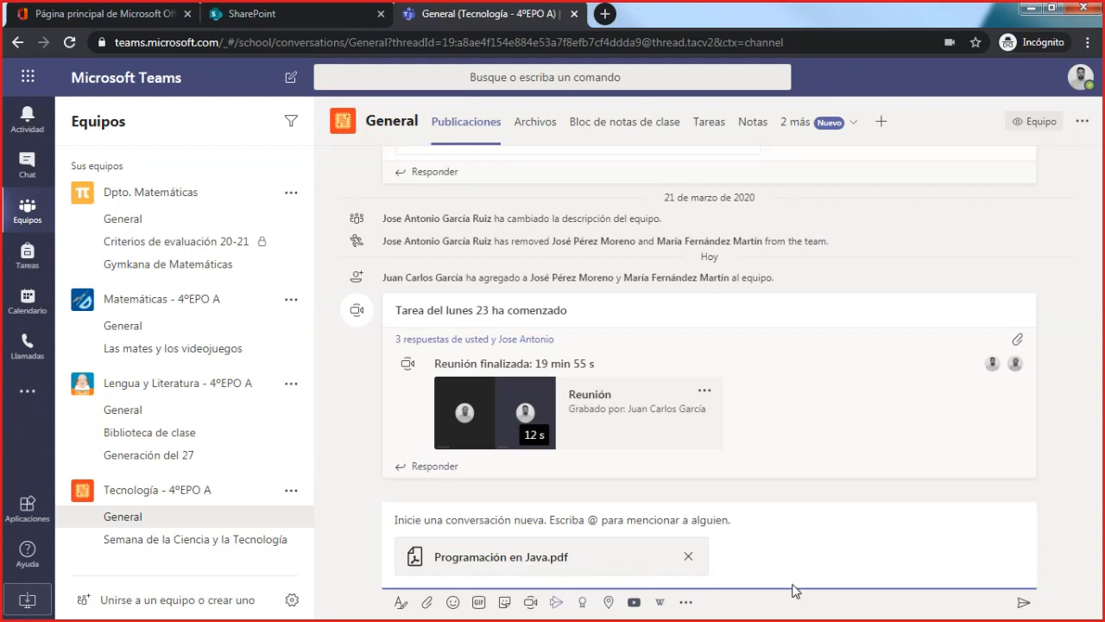
left_click(1023, 601)
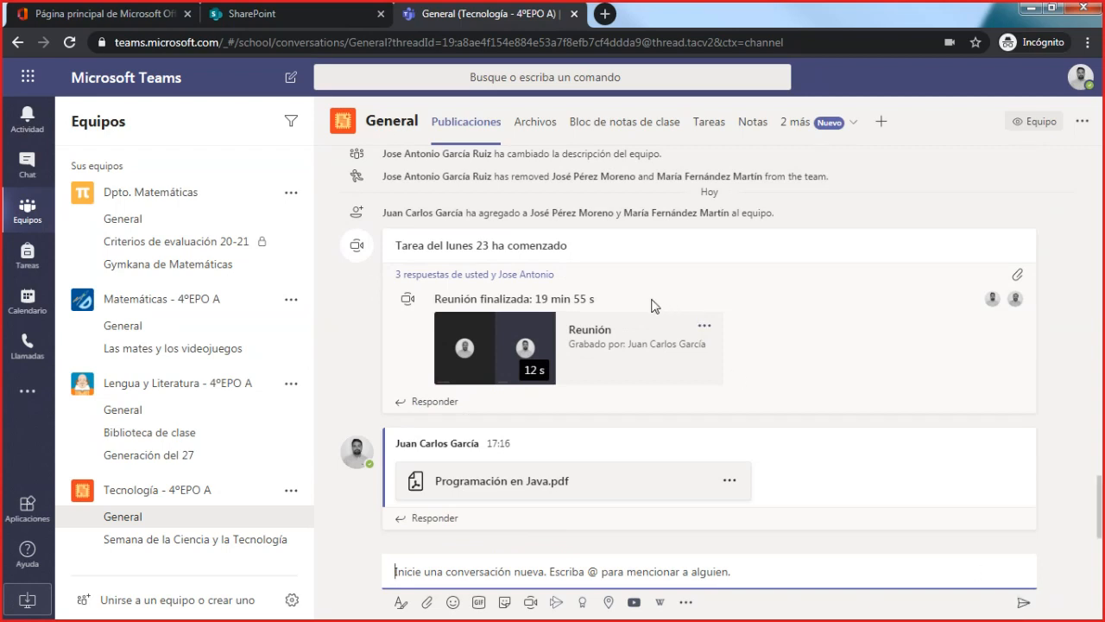
- Examine the channel's files, the item types that can be created there, and the Materiales de clase folder
left_click(544, 131)
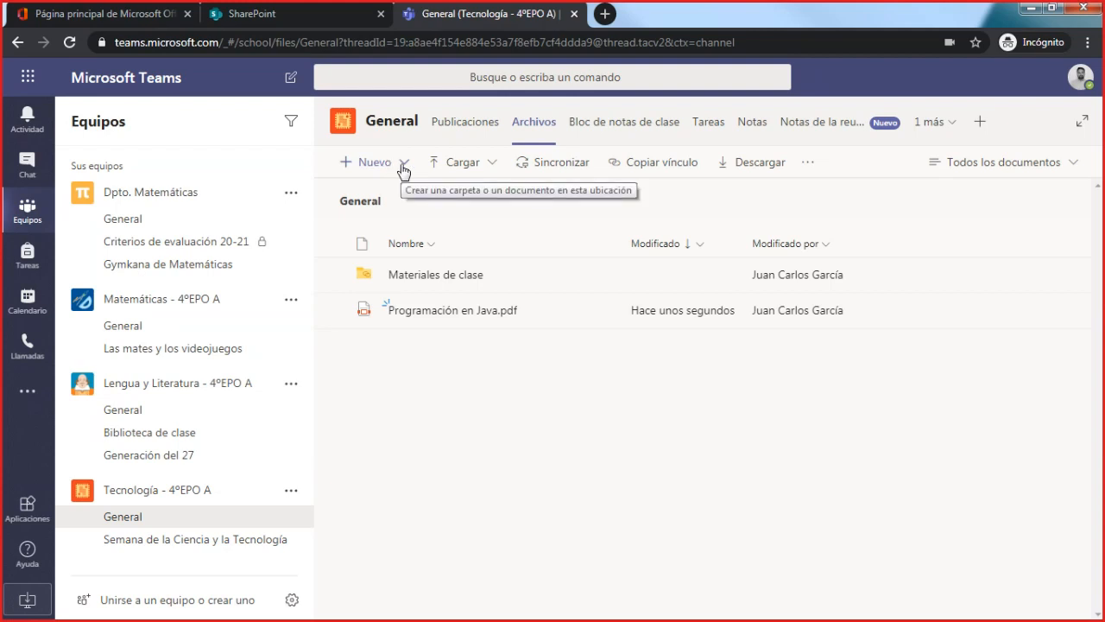
left_click(378, 170)
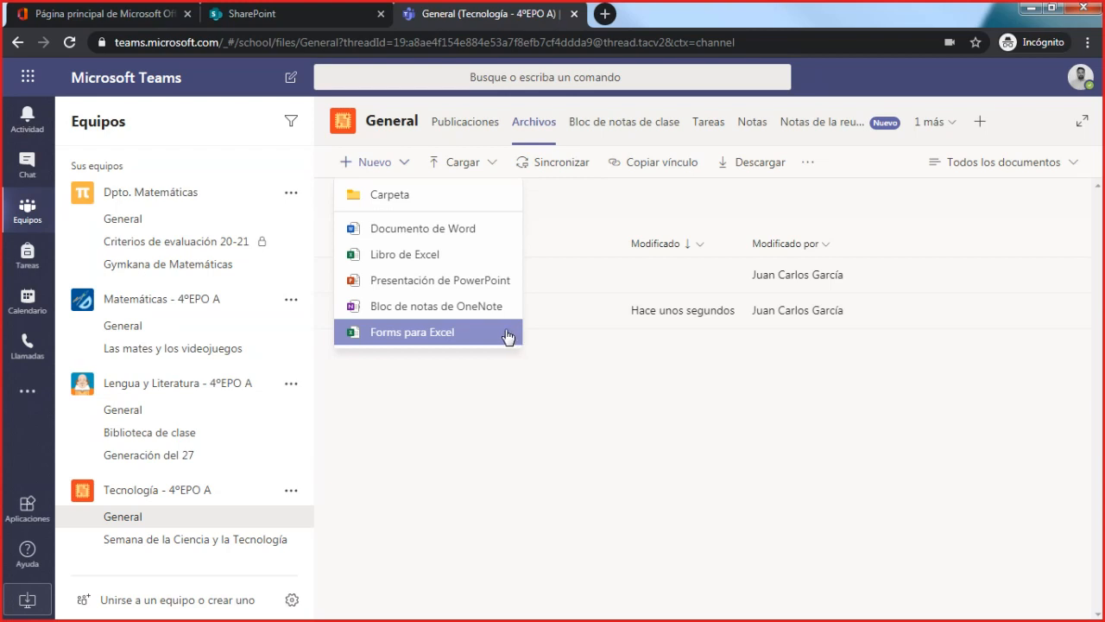
left_click(403, 163)
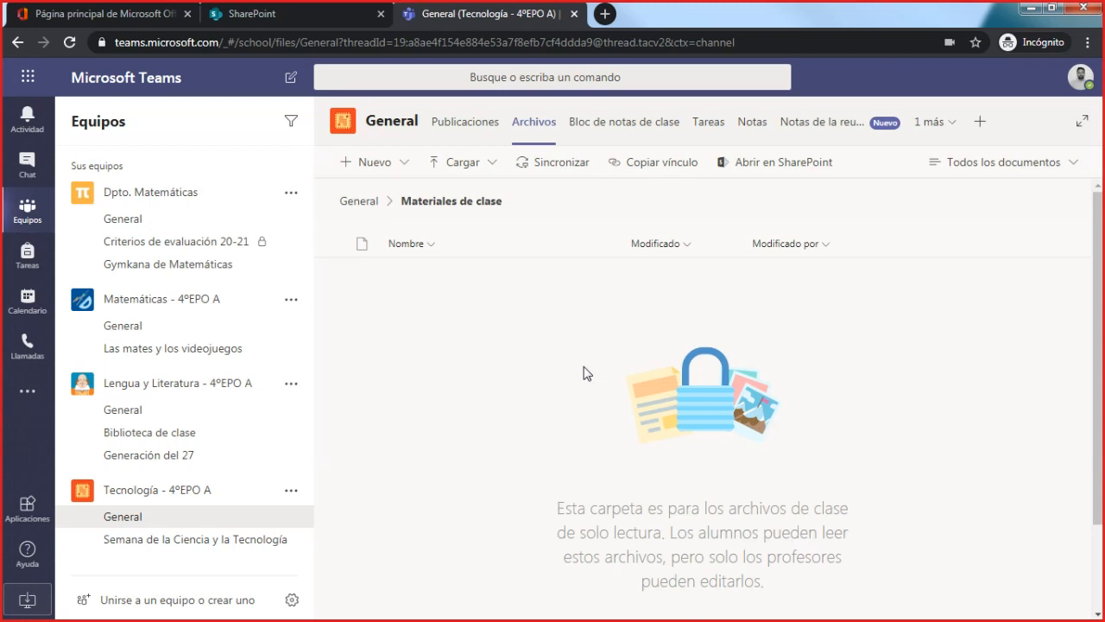
- Check the files in the General channel of Dpto. Matemáticas, and return to the General files of Tecnología - 4ºEPO A
left_click(157, 227)
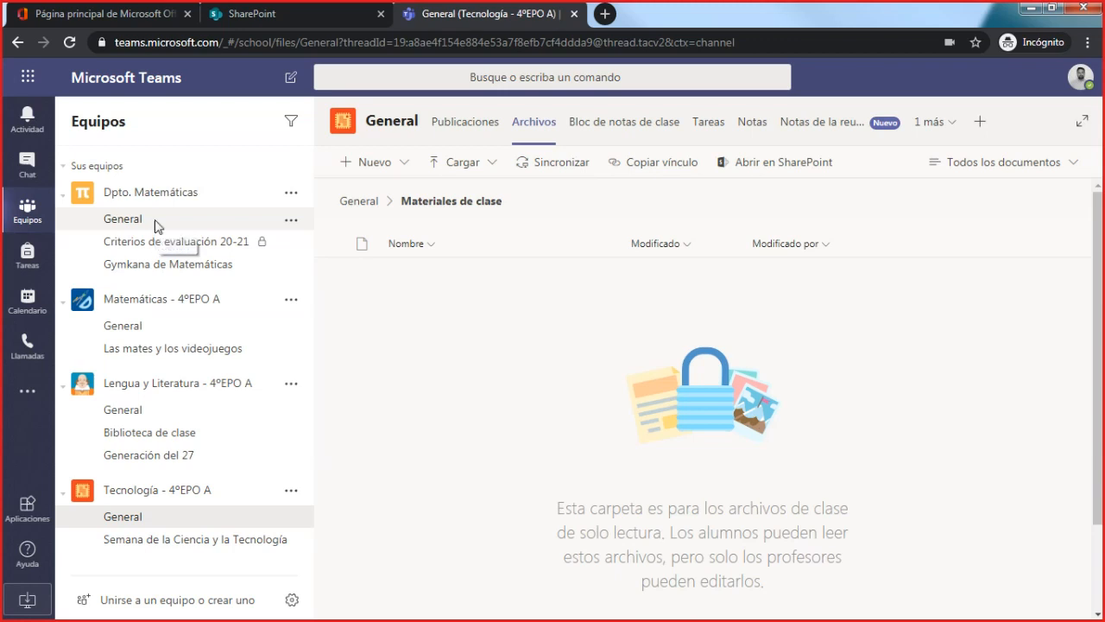
left_click(529, 121)
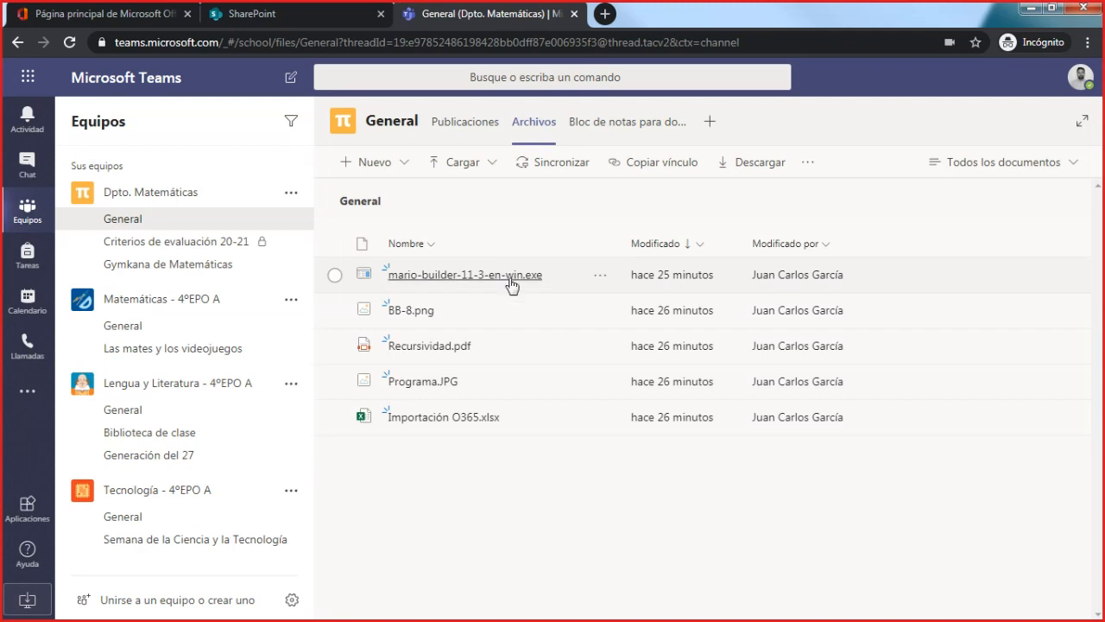
left_click(156, 524)
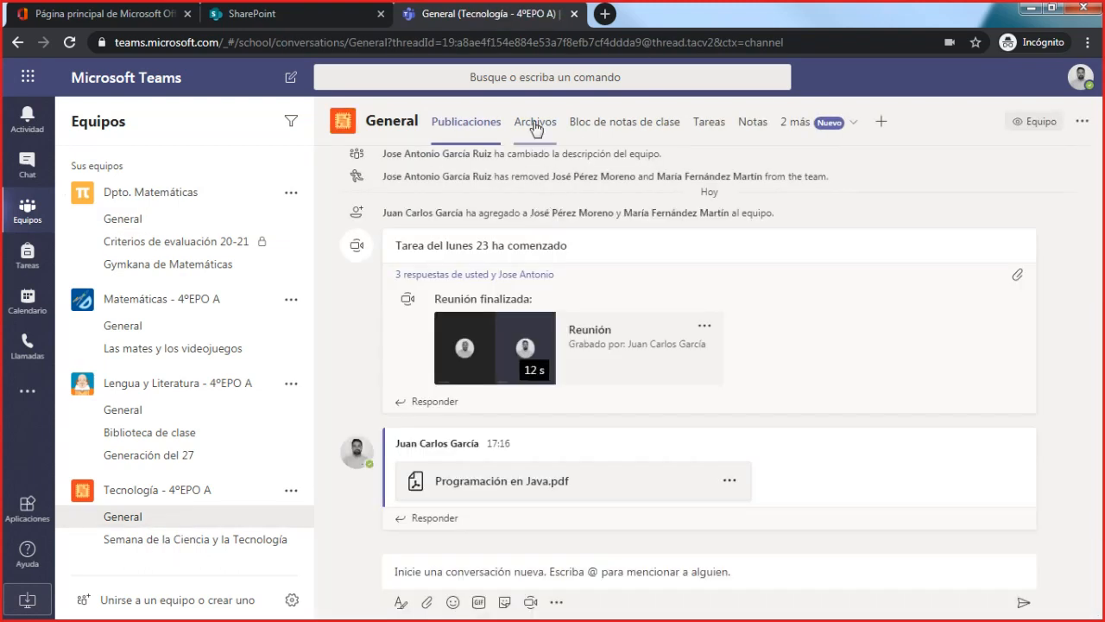
left_click(535, 126)
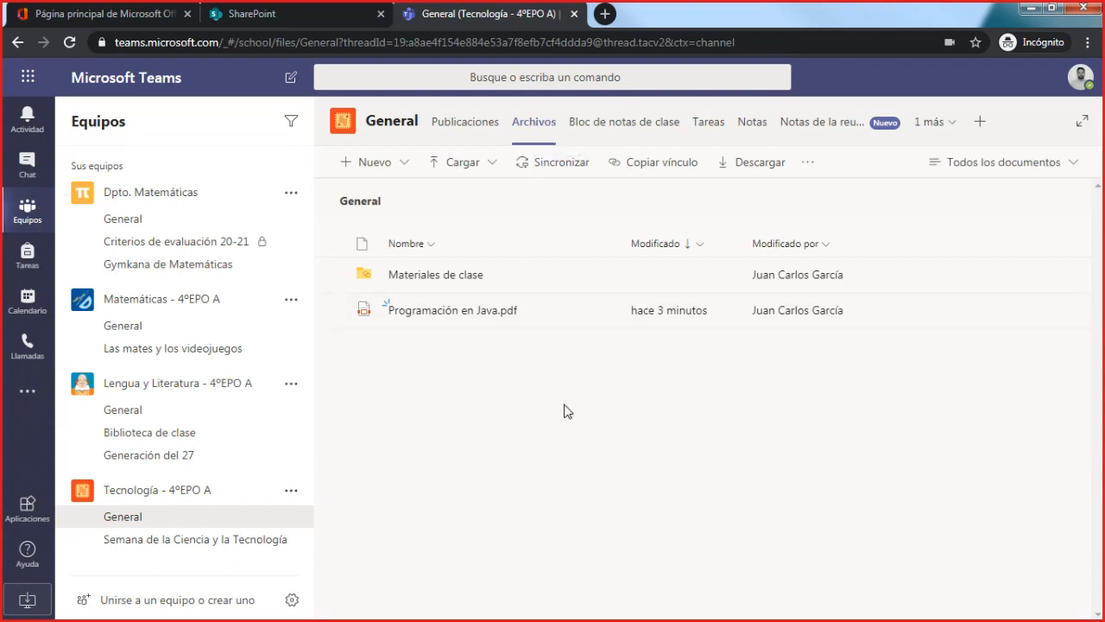
- Create a folder named "Carpeta prueba" in the General channel's files and look inside it
left_click(404, 176)
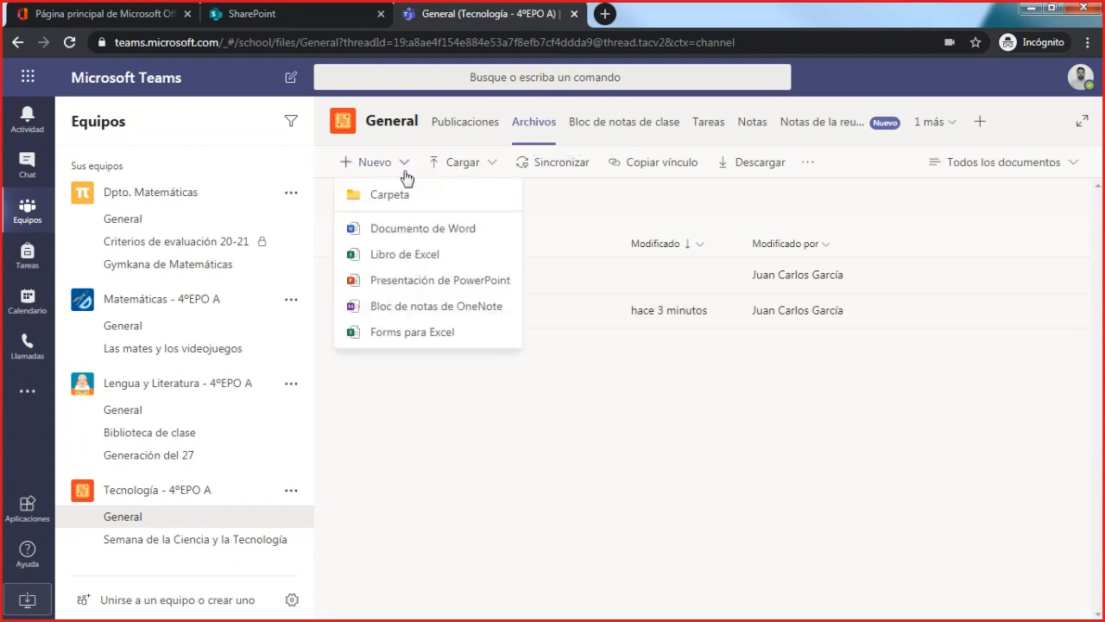
left_click(407, 198)
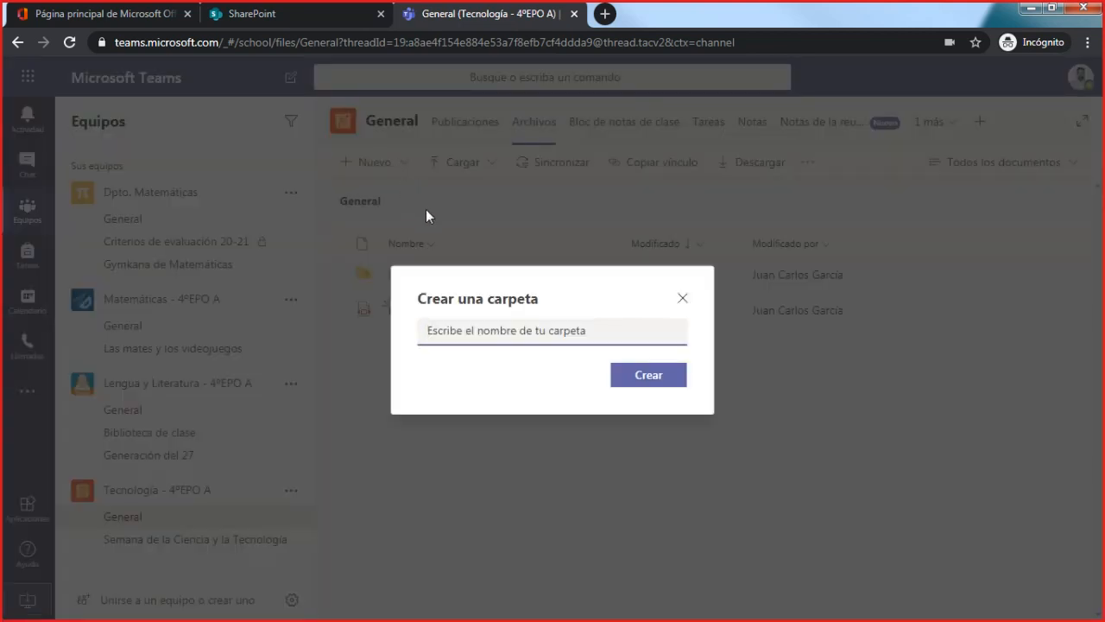
type("C")
type("r")
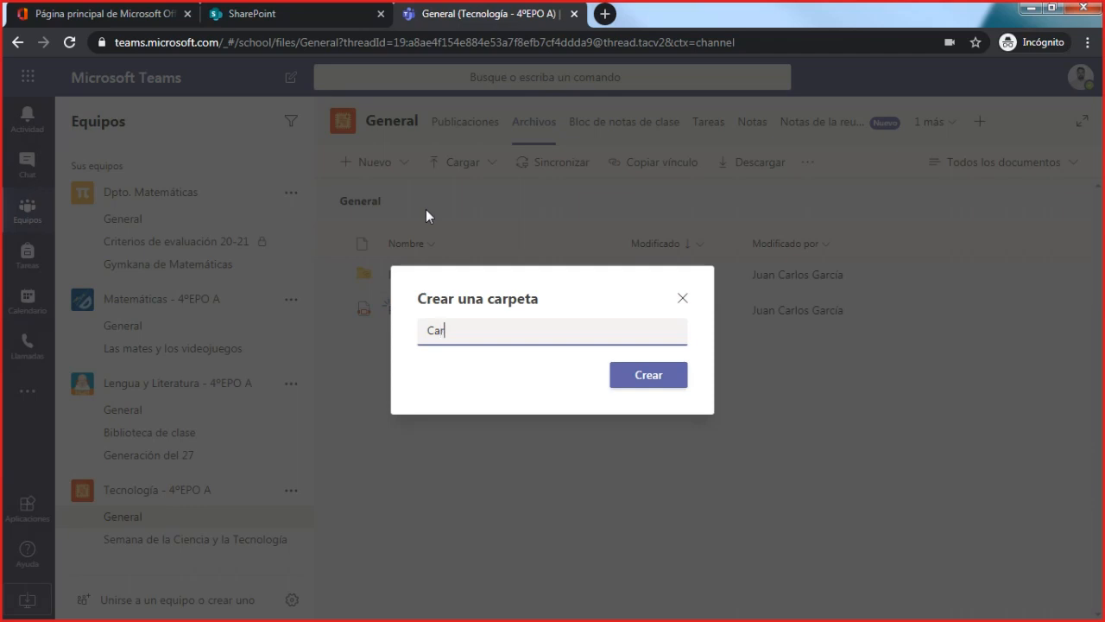
type("peta")
key("BackSpace")
key("BackSpace")
type("te prueba")
key("Left")
key("Left")
key("Left")
key("Left")
key("Left")
key("Left")
key("Left")
key("BackSpace")
type("a")
key("Return")
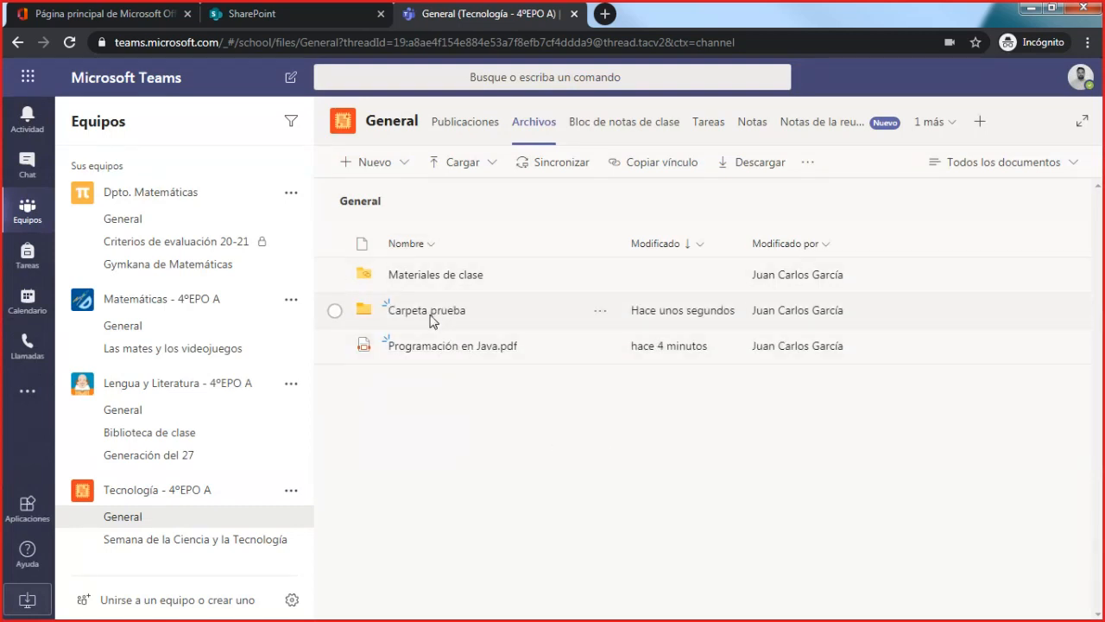
left_click(440, 316)
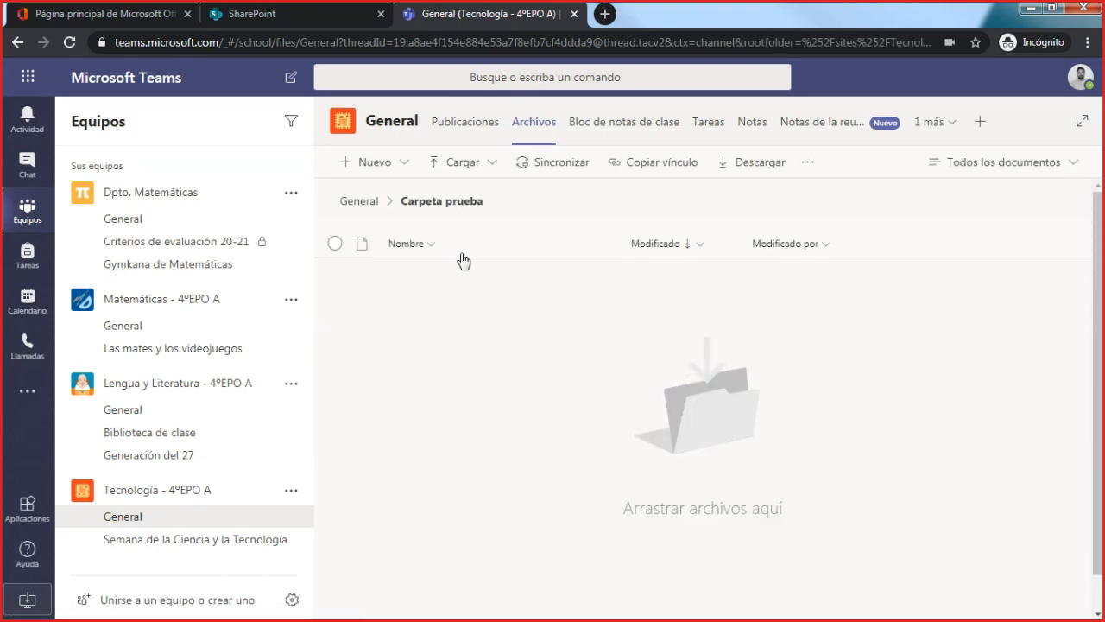
left_click(367, 207)
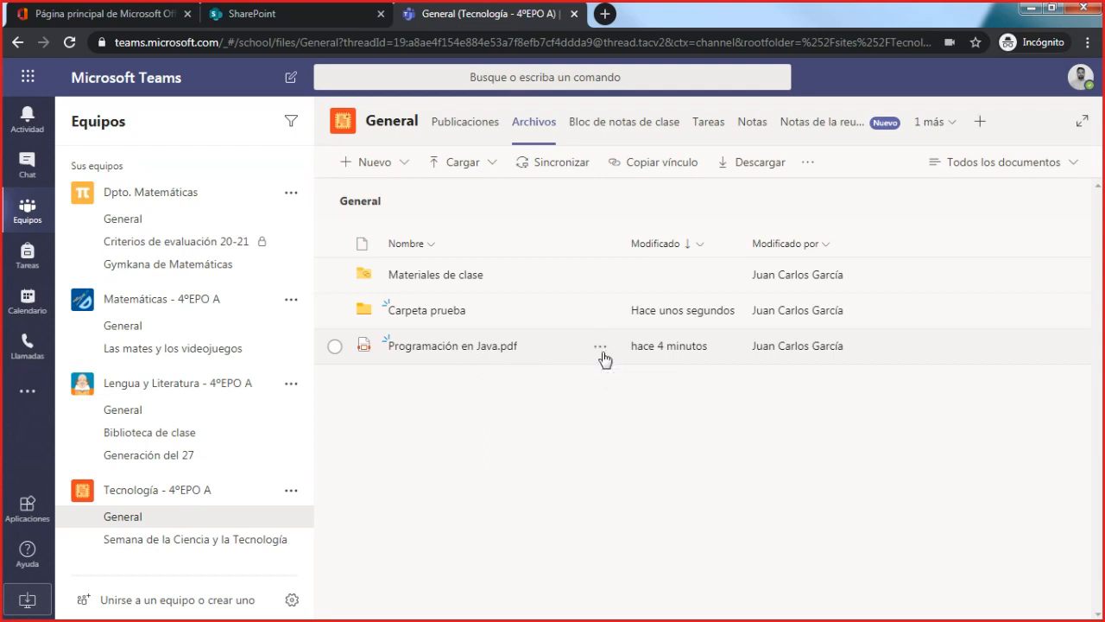
- Move Programación en Java.pdf into Carpeta prueba and check the folder before returning to the General files
left_click(600, 347)
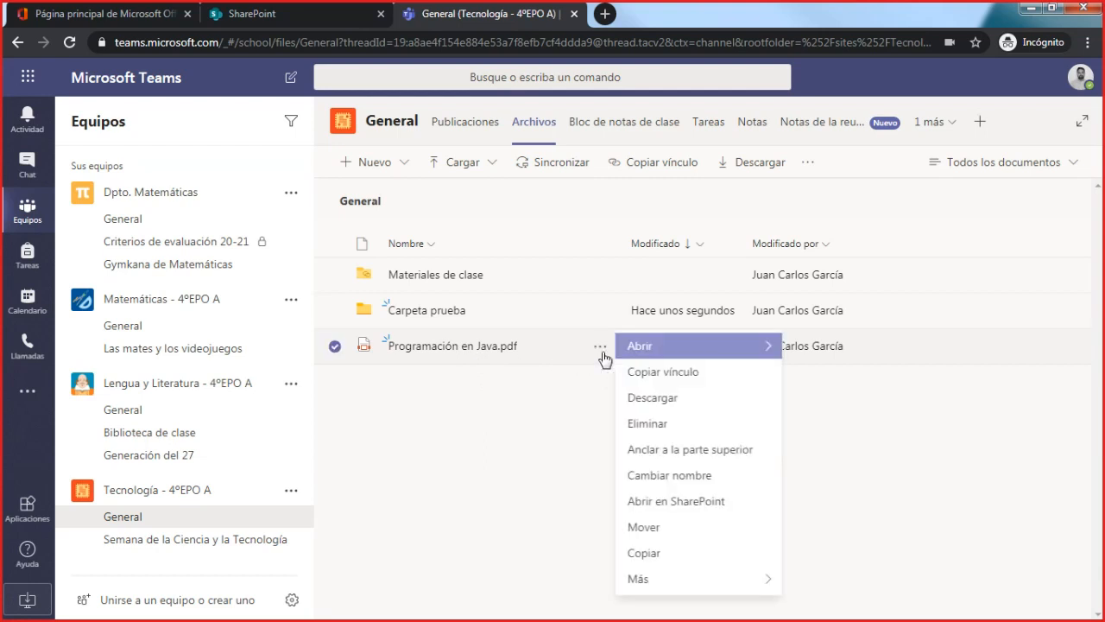
left_click(675, 535)
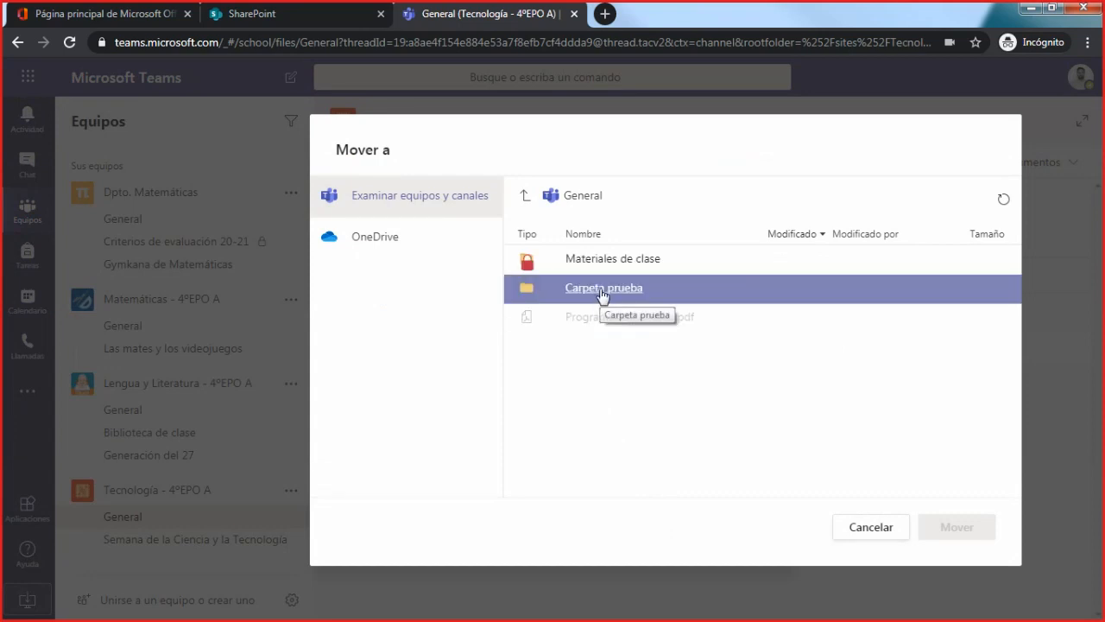
left_click(603, 296)
left_click(979, 535)
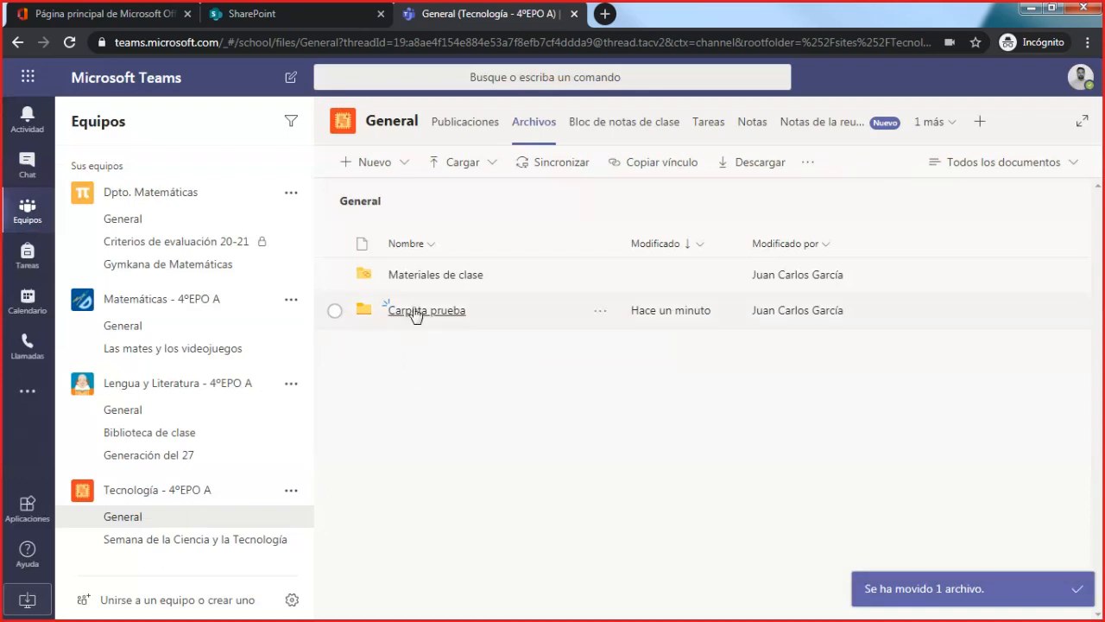
left_click(413, 312)
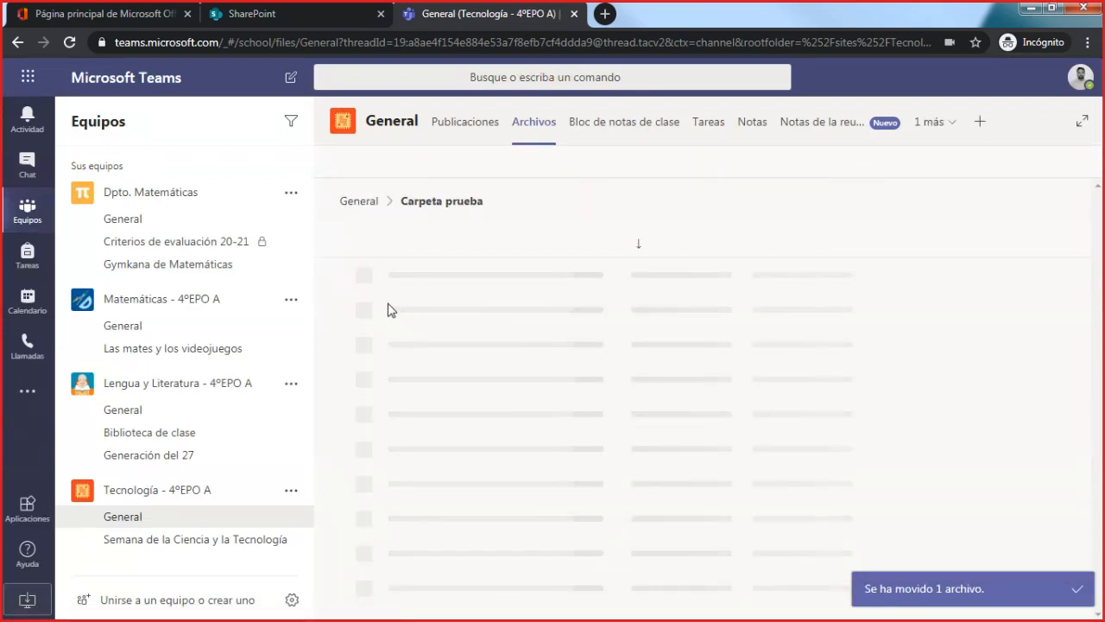
left_click(369, 212)
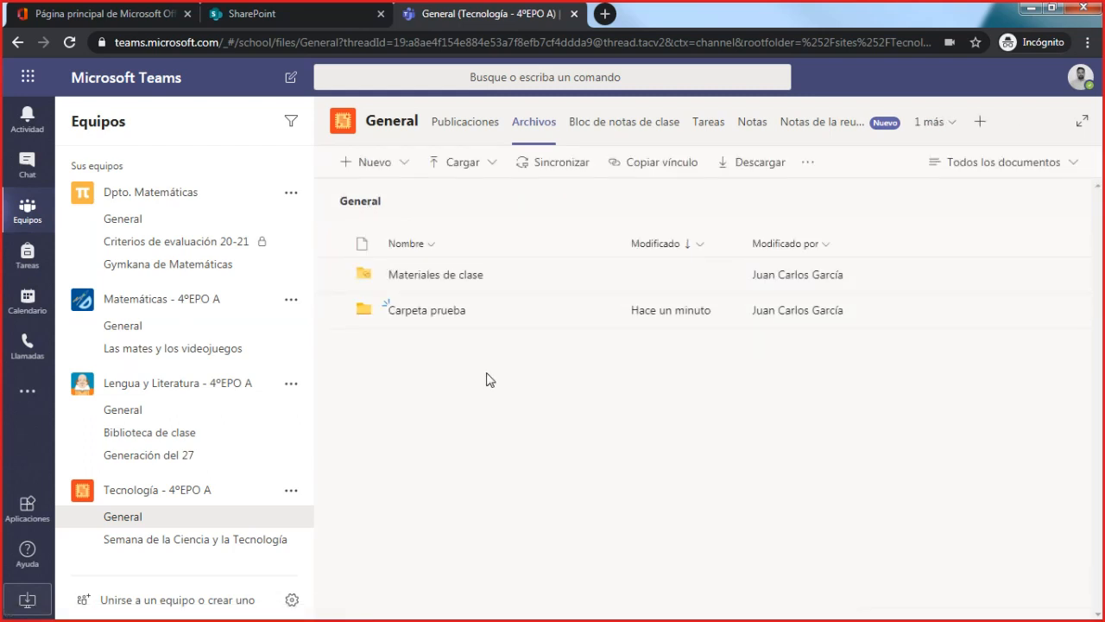
- Create a new Word document named "Prueba Word" in the General channel's files
left_click(400, 164)
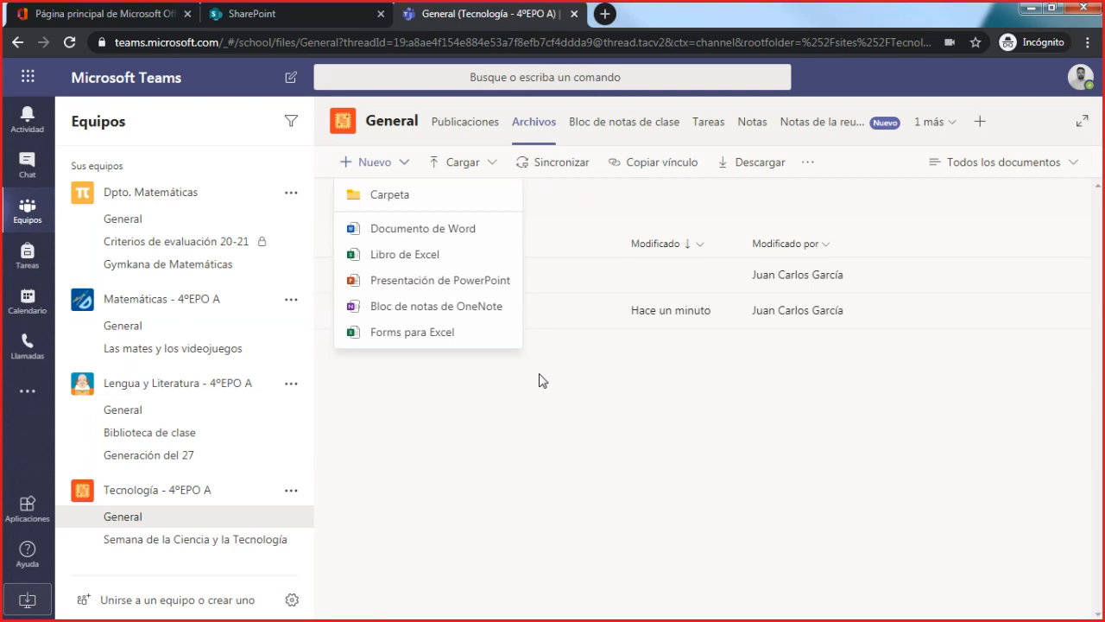
left_click(423, 240)
type("Pruebo")
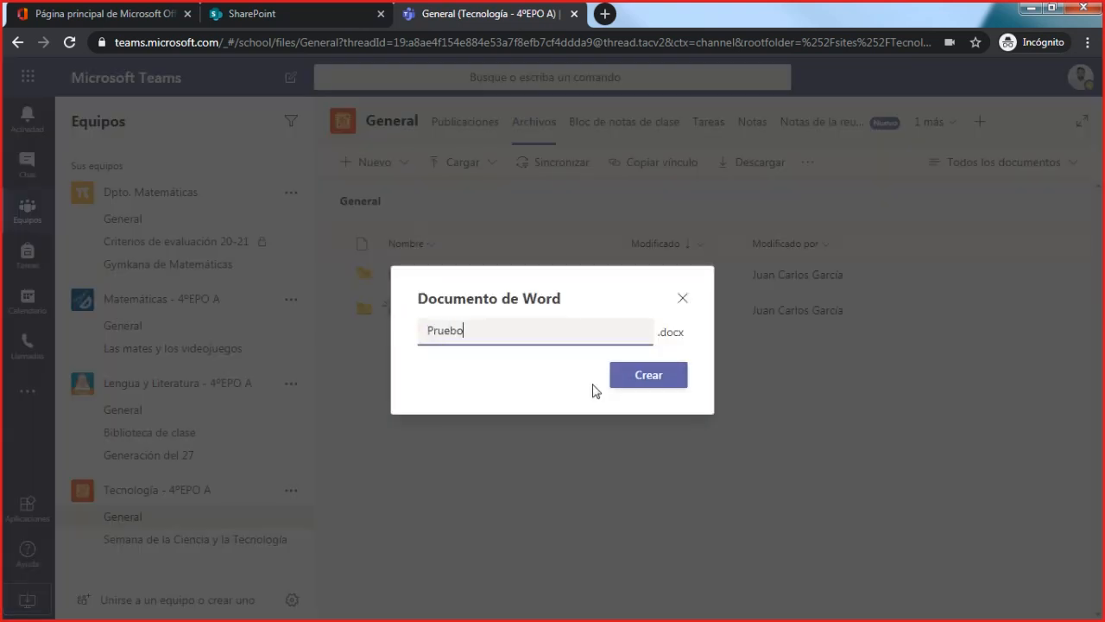
key("BackSpace")
type("a Word")
key("Return")
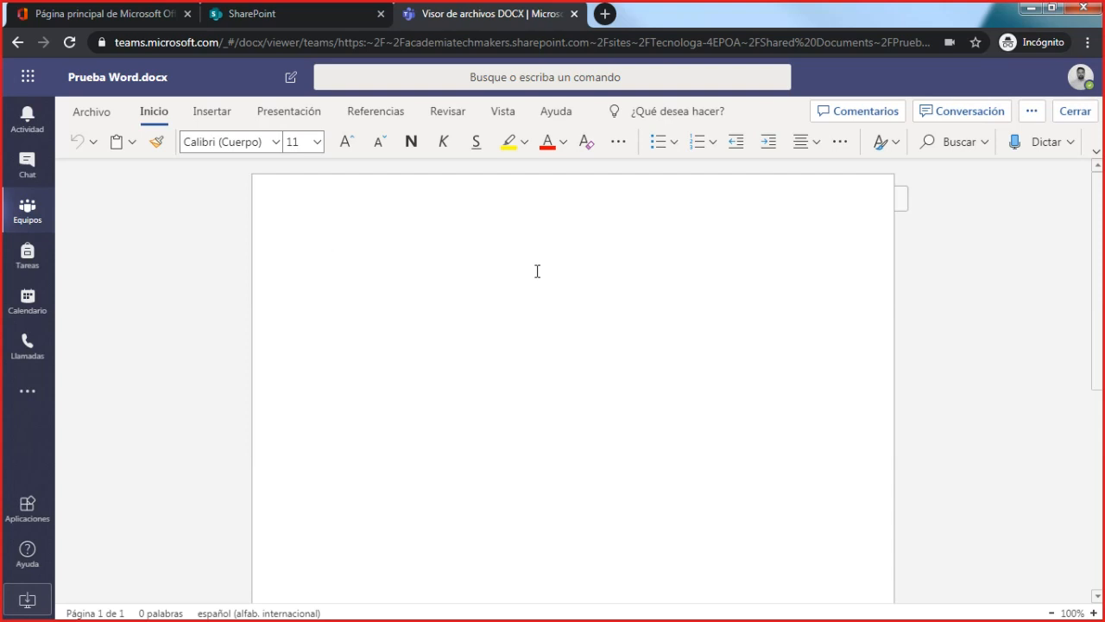
- Write "Hola mundo!" in the document, followed by two line breaks
type("Hola mundo!")
key("Return")
key("Return")
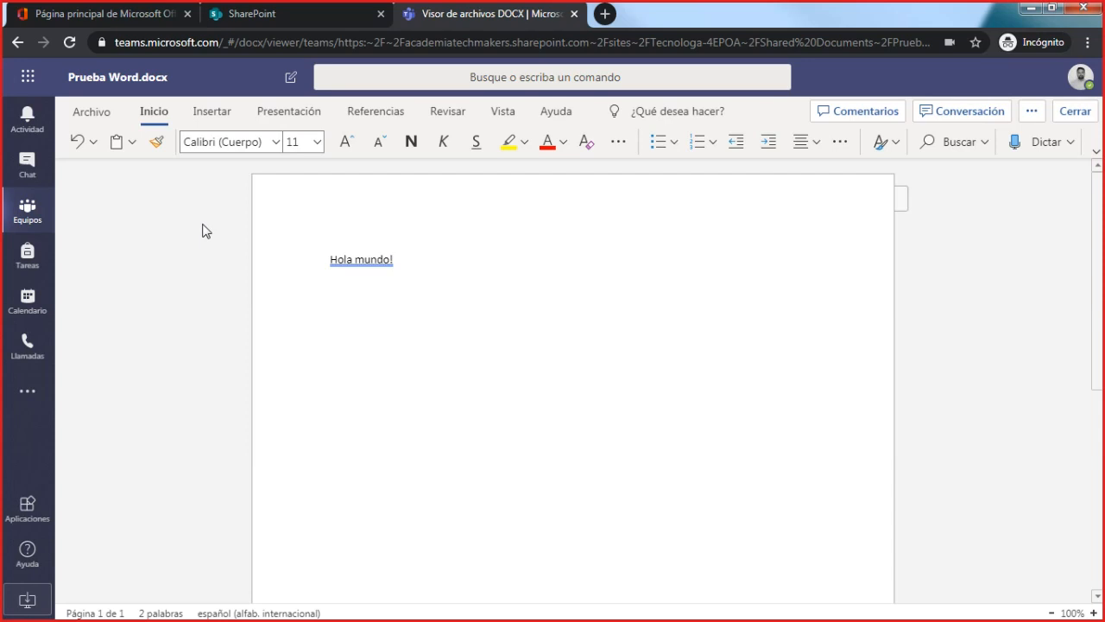
- Follow the other editor's additions in the document and check who is editing it at the same time
scroll(489, 348, "down", 1)
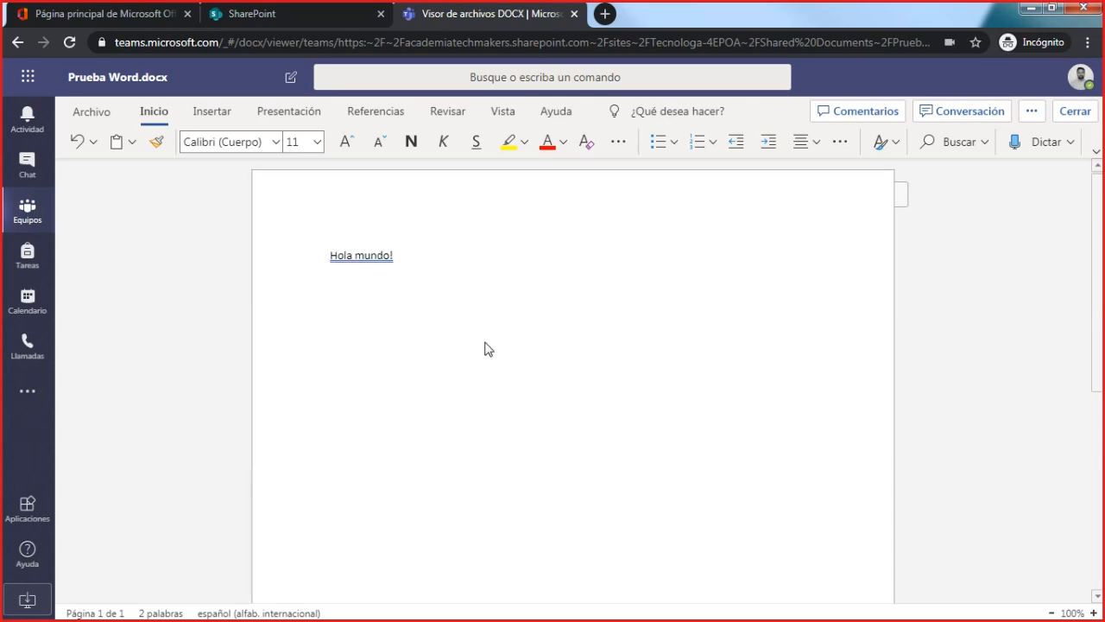
scroll(489, 349, "up", 1)
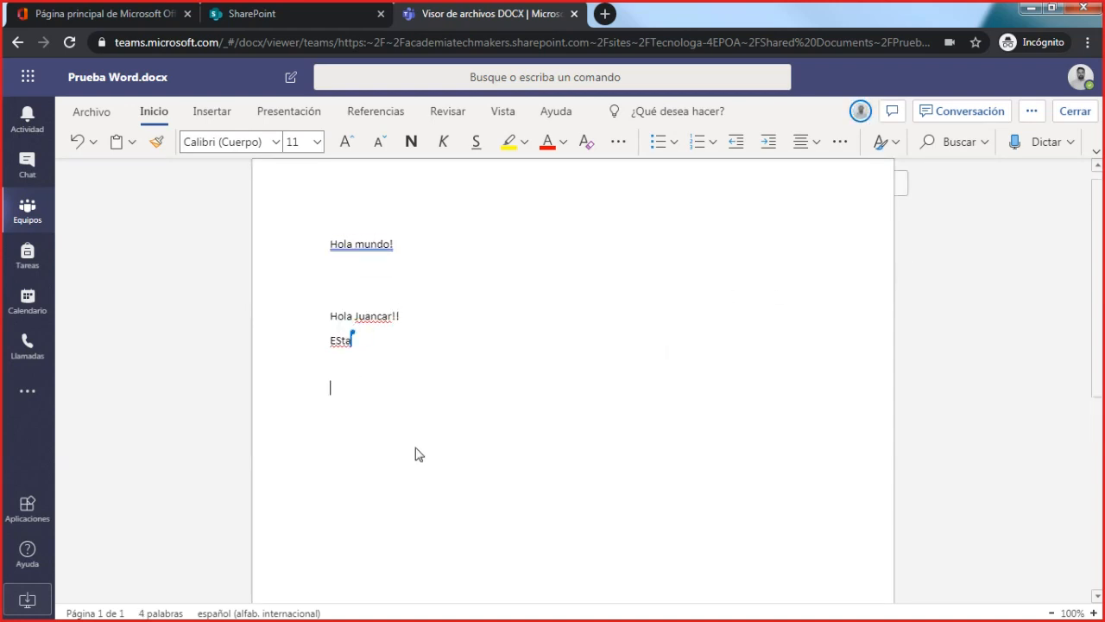
left_click(861, 113)
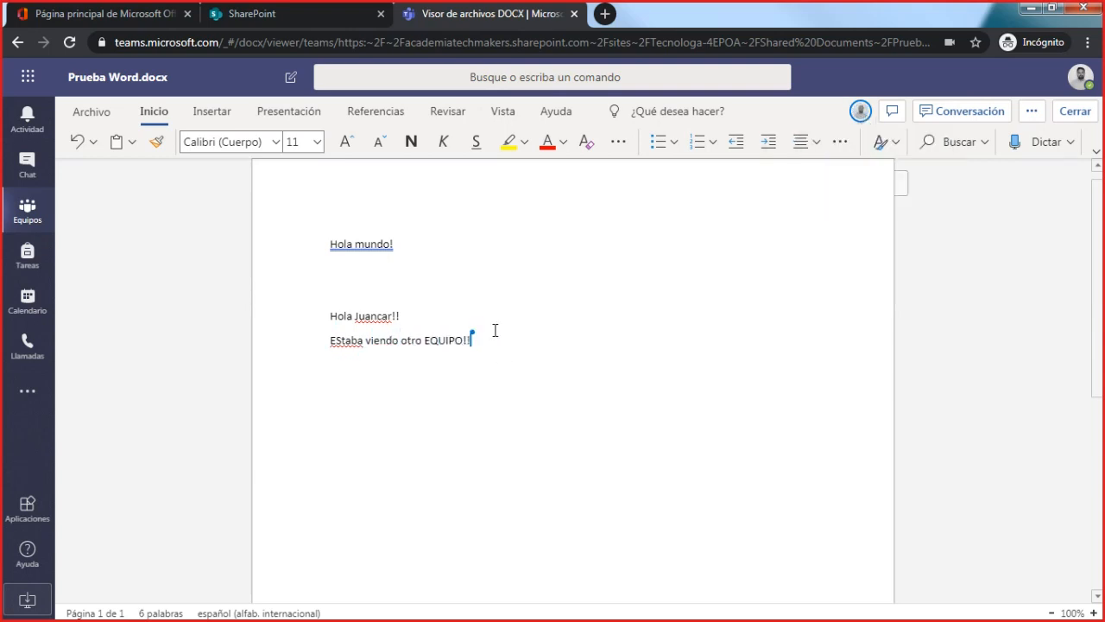
- Write a greeting to the co-editor on the line below "Hola mundo!" and close the document
mouse_move(481, 339)
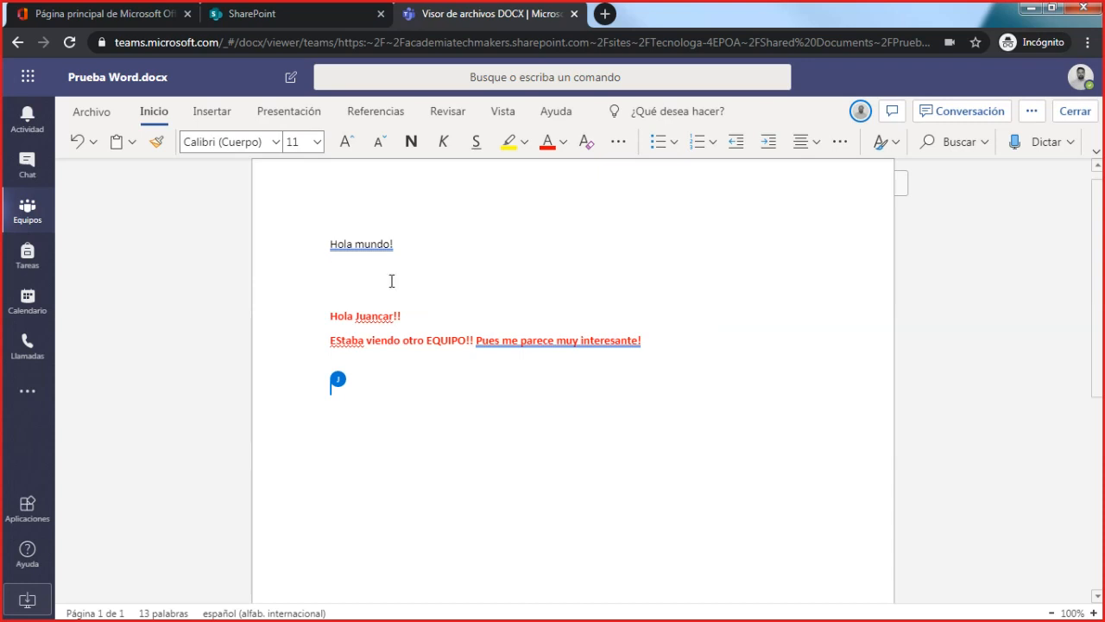
type("Hola Jose Anon")
key("BackSpace")
key("BackSpace")
type("tonio!")
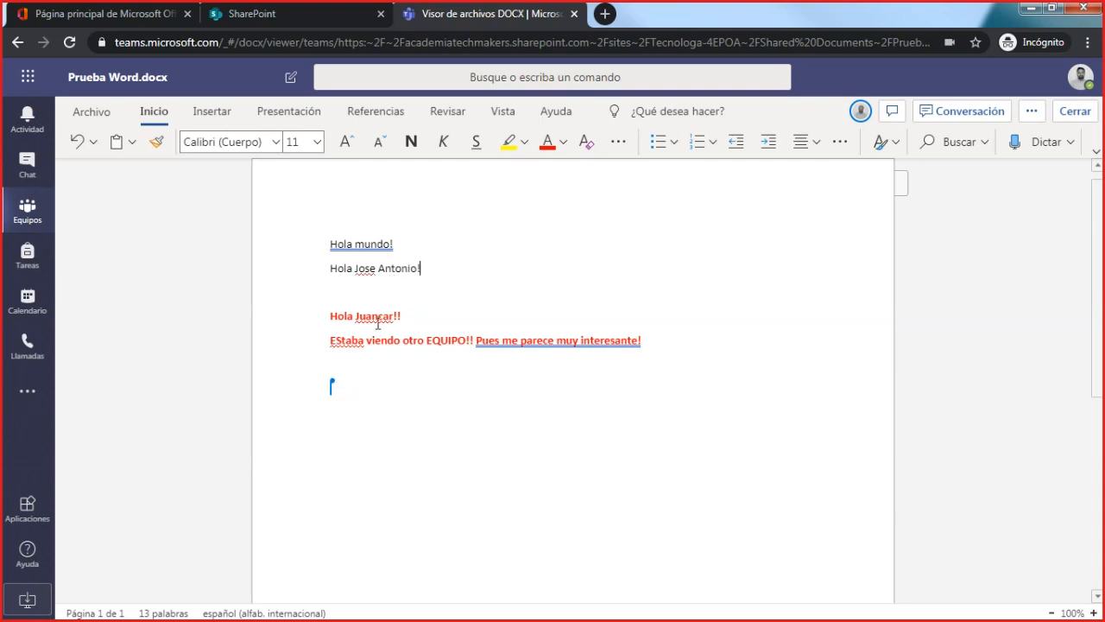
left_click(1075, 113)
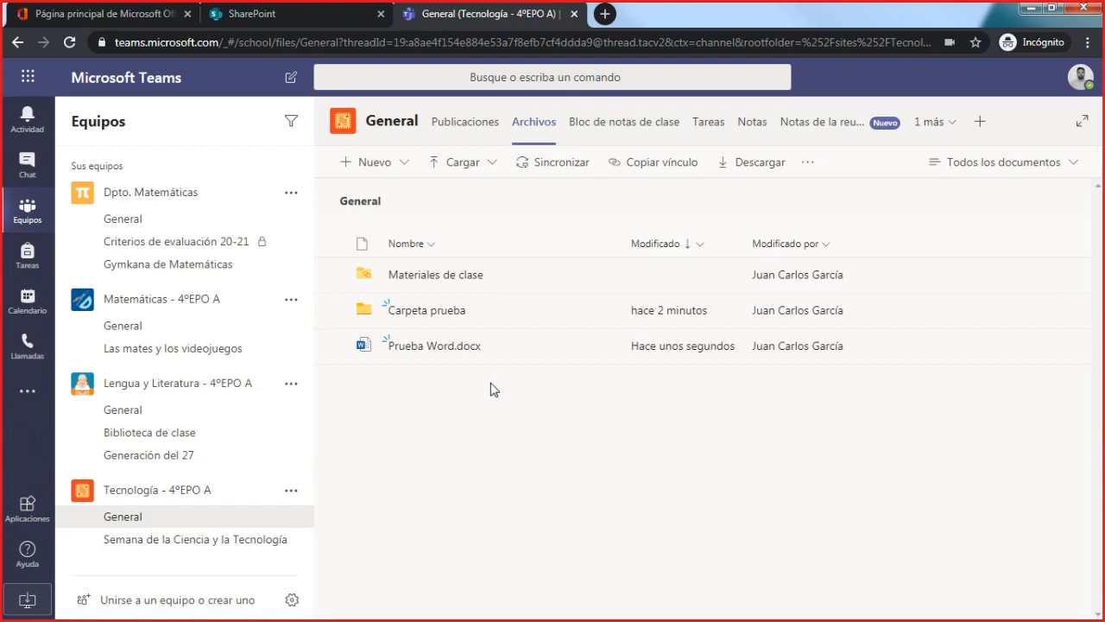
- Review the types of item that can be created in the General channel's files
left_click(395, 169)
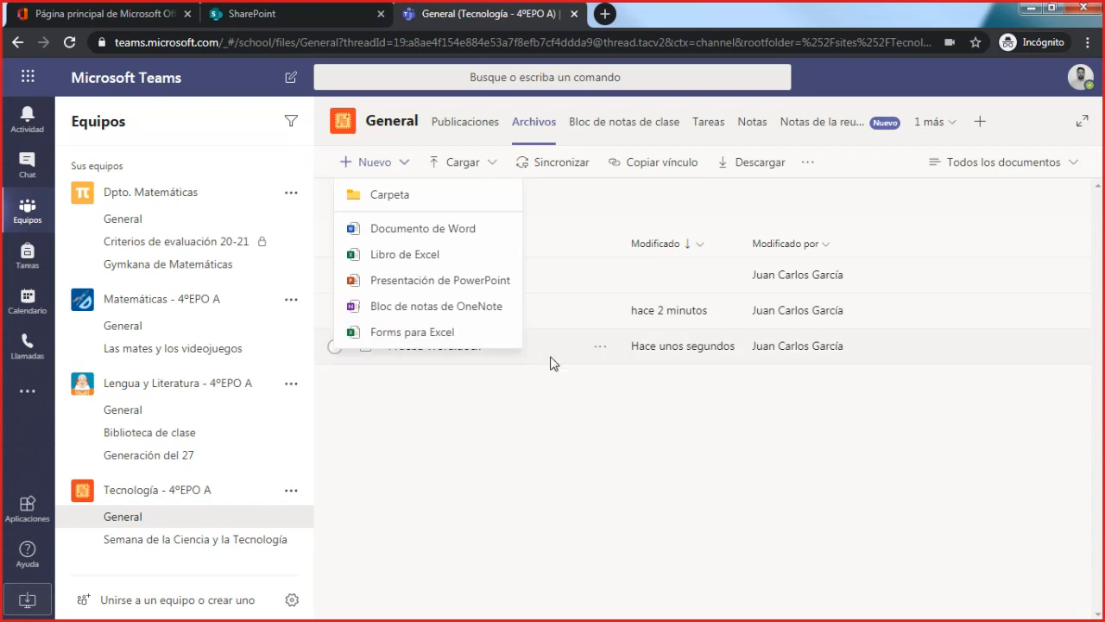
left_click(576, 433)
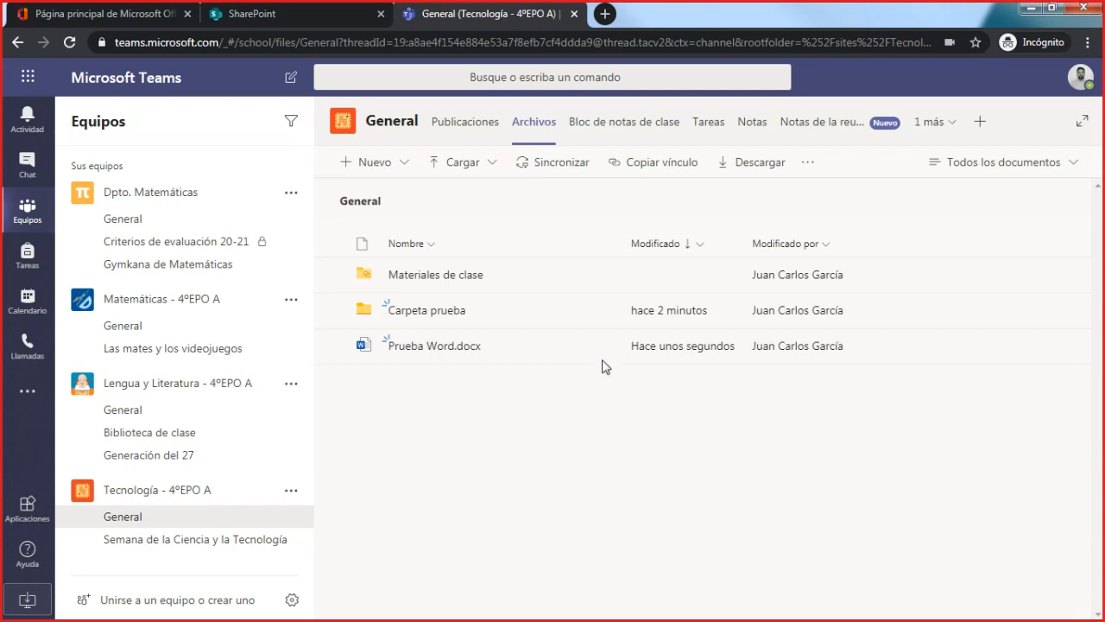
- Set Prueba Word.docx as a tab in the General channel and return to the channel's files
left_click(544, 354)
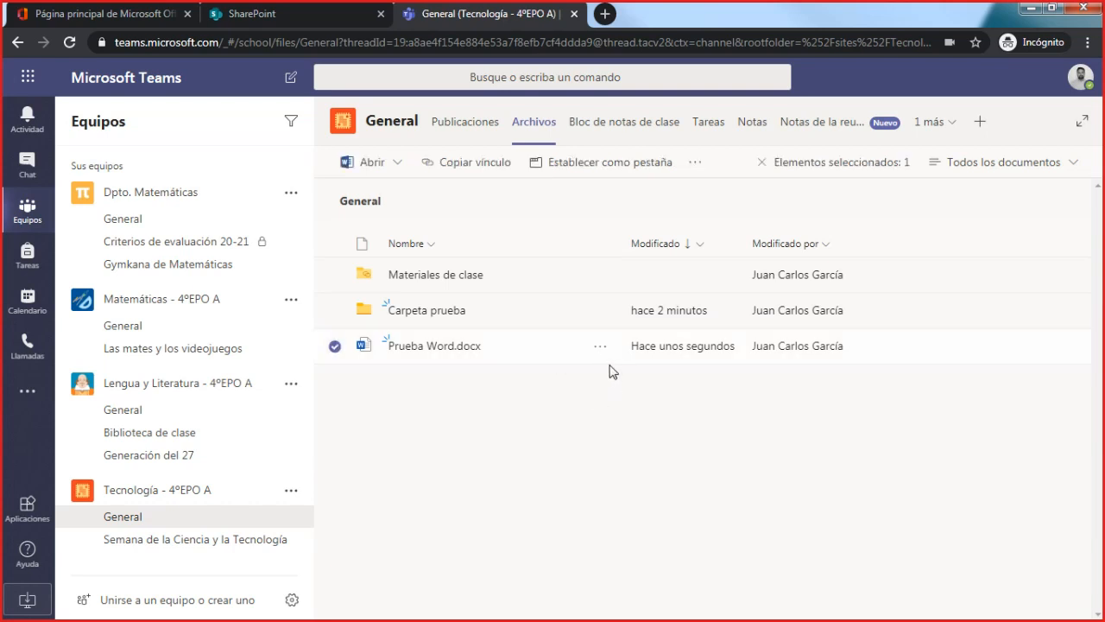
left_click(599, 347)
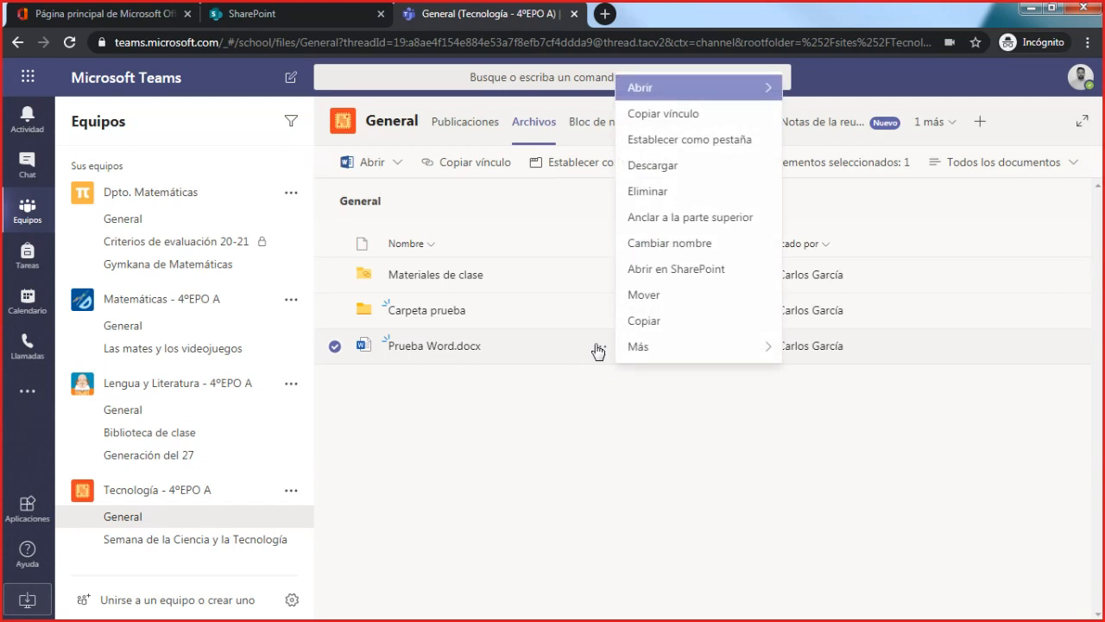
mouse_move(682, 88)
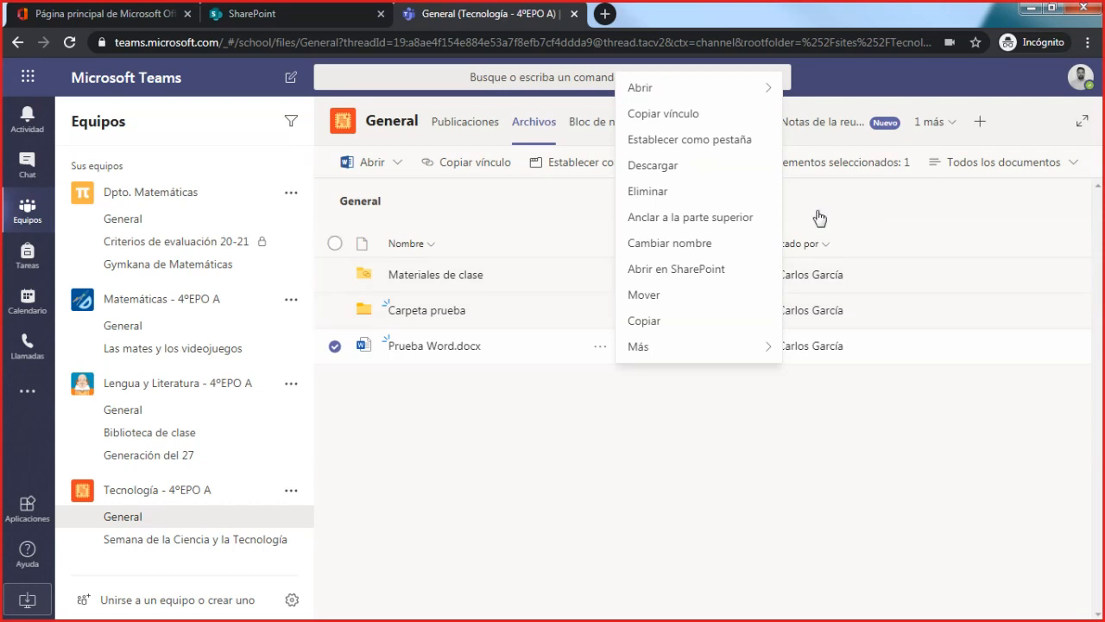
left_click(713, 141)
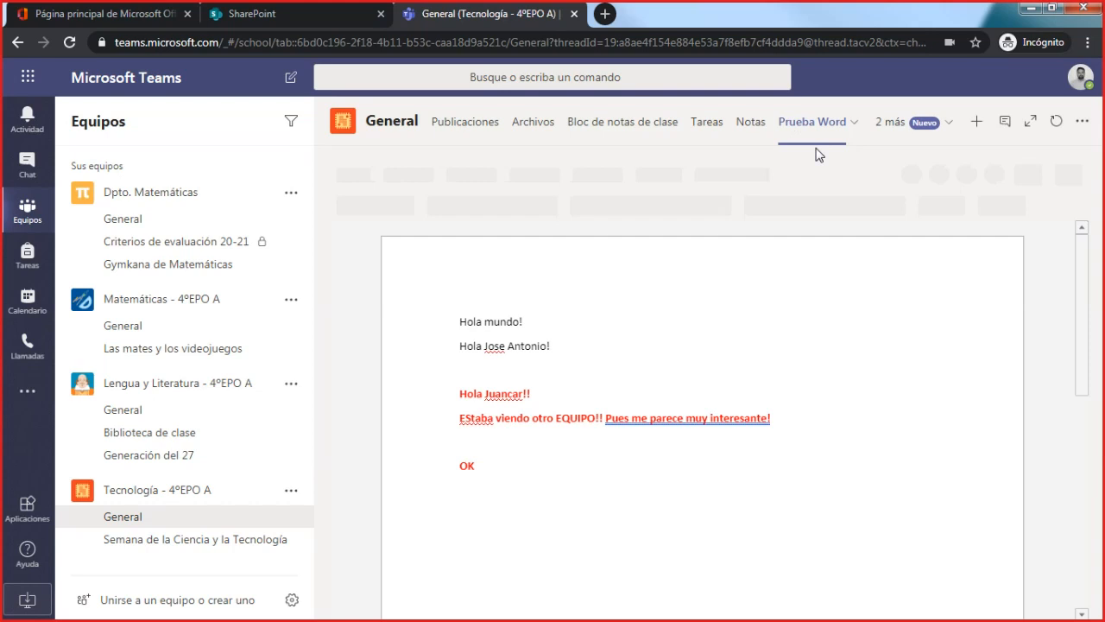
left_click(545, 126)
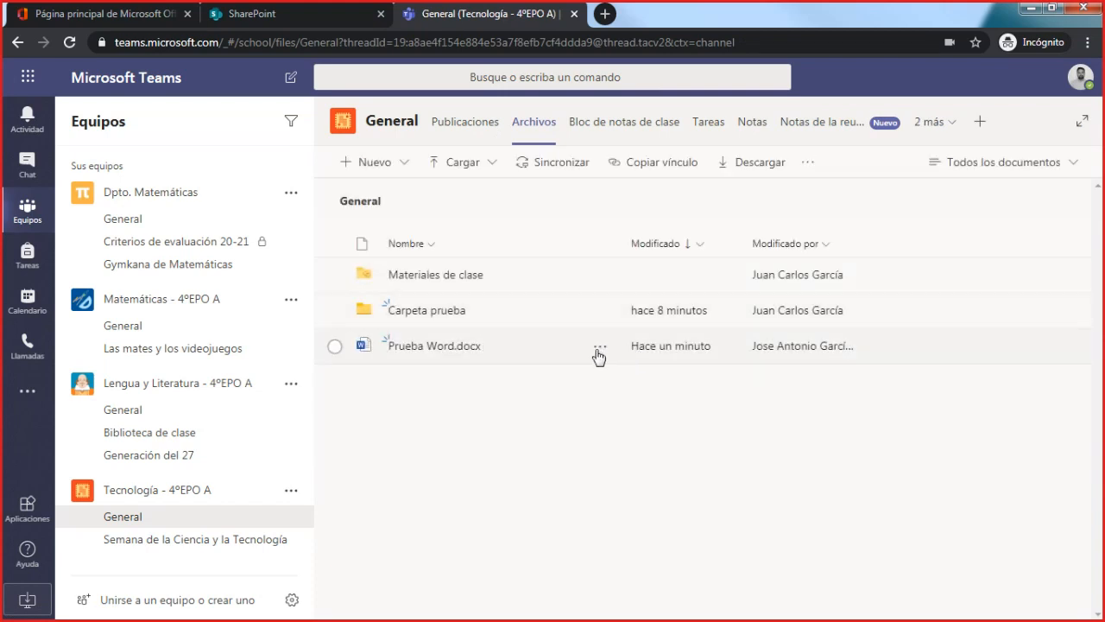
- Examine the options available for Prueba Word.docx, including the additional ones under Más
left_click(599, 349)
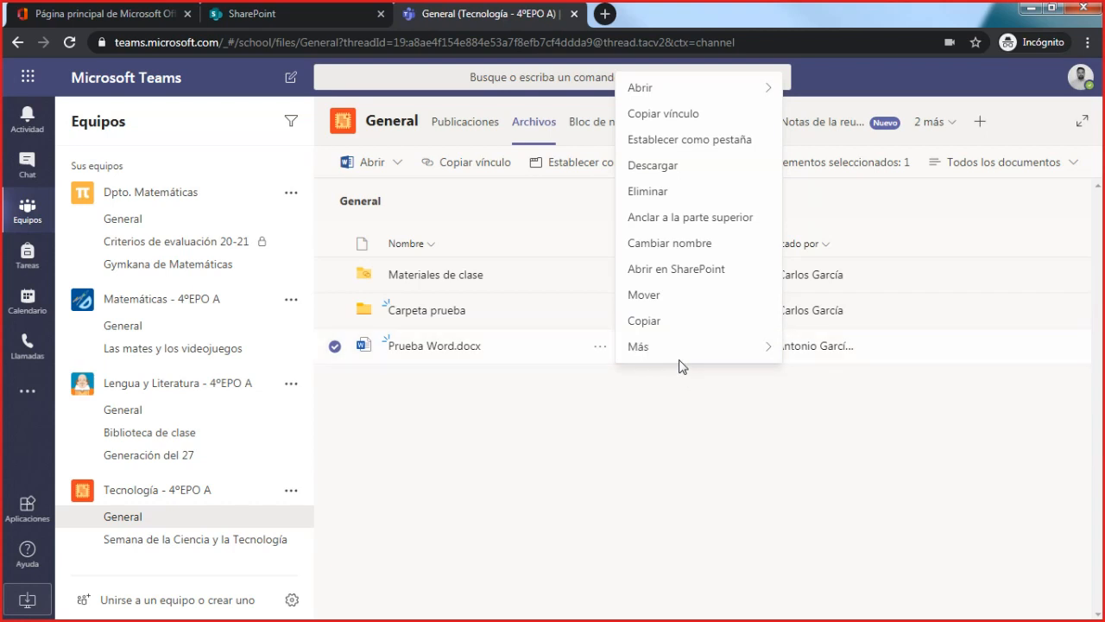
mouse_move(684, 355)
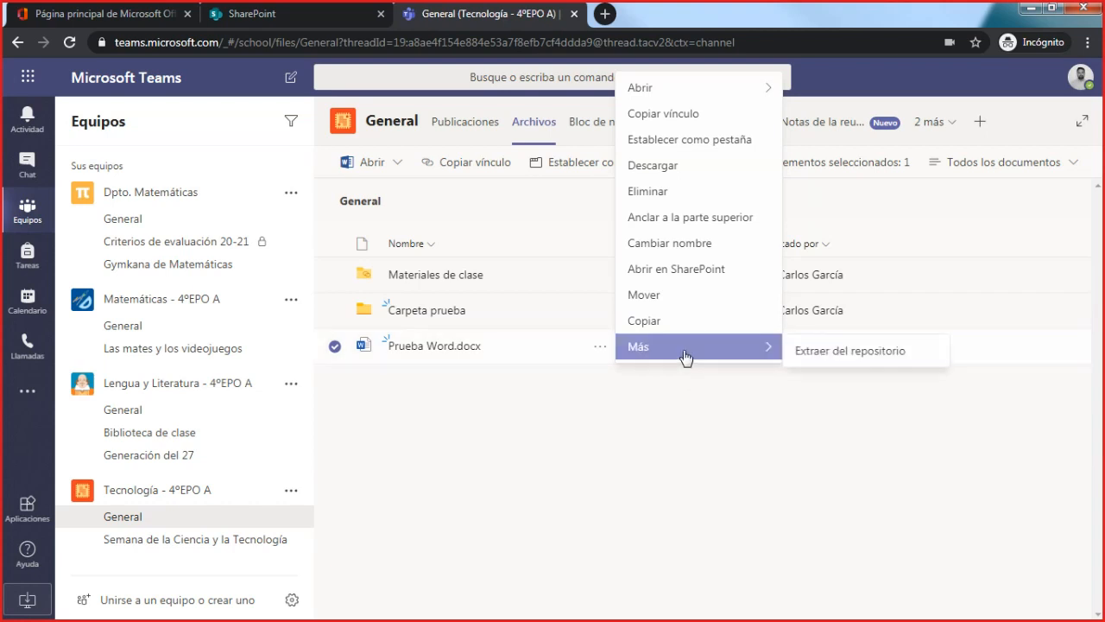
left_click(663, 442)
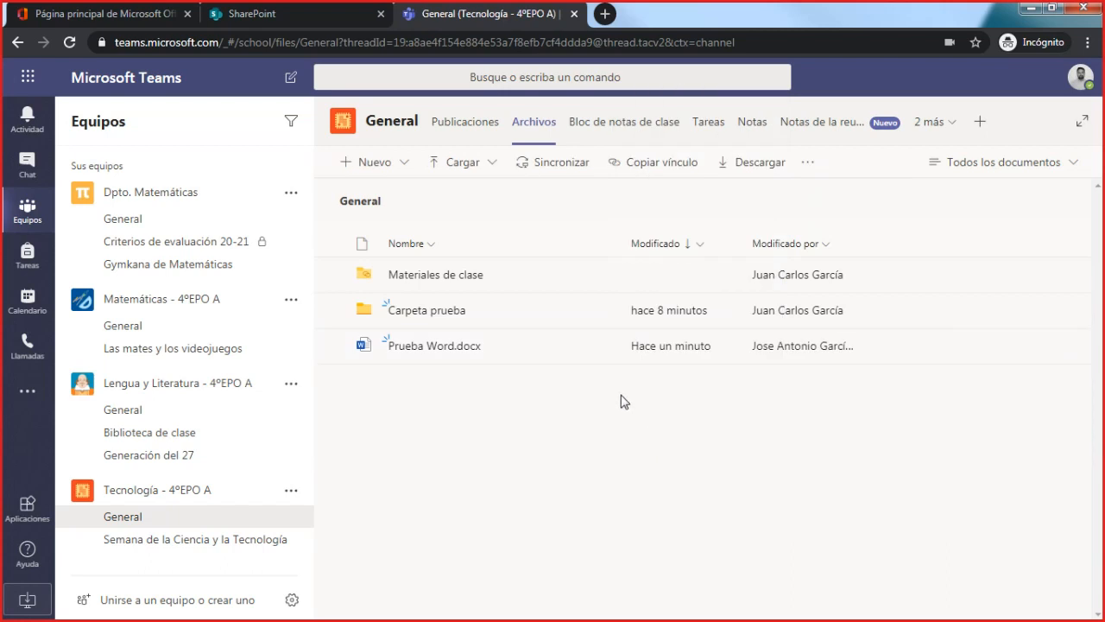
- Upload the JPEG image Recursividad from the Recursos folder to the General channel's files
left_click(473, 167)
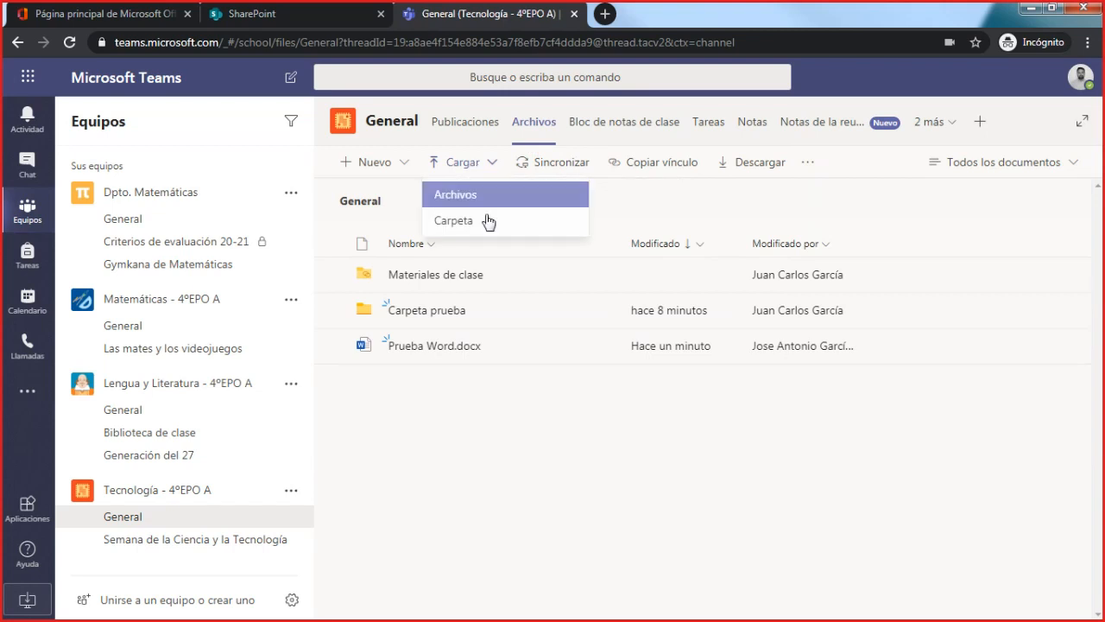
left_click(497, 197)
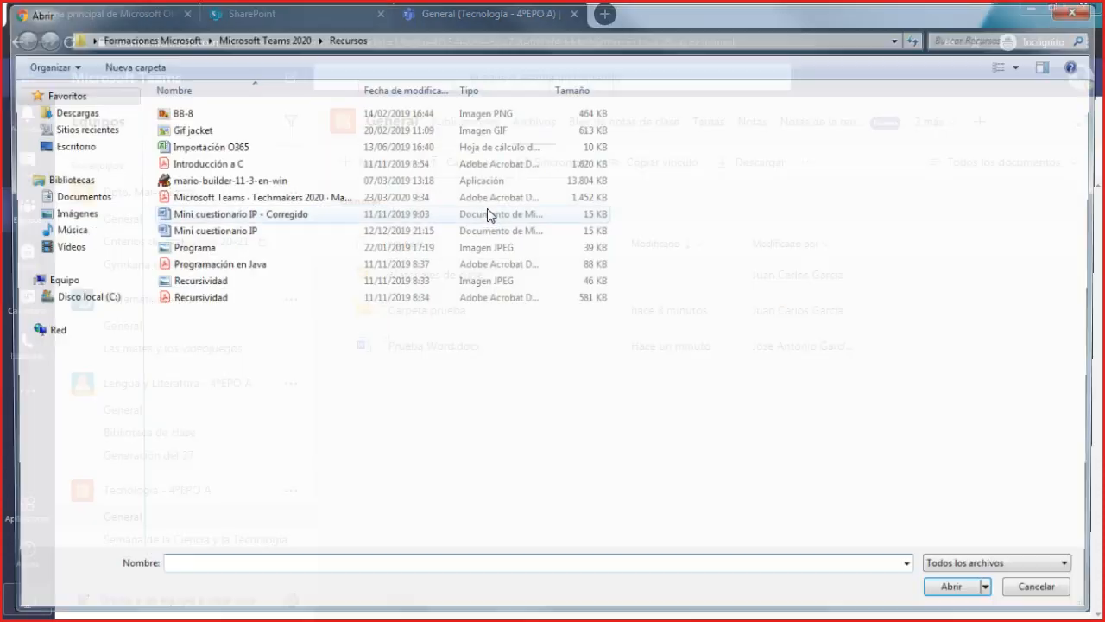
left_click(216, 282)
left_click(959, 594)
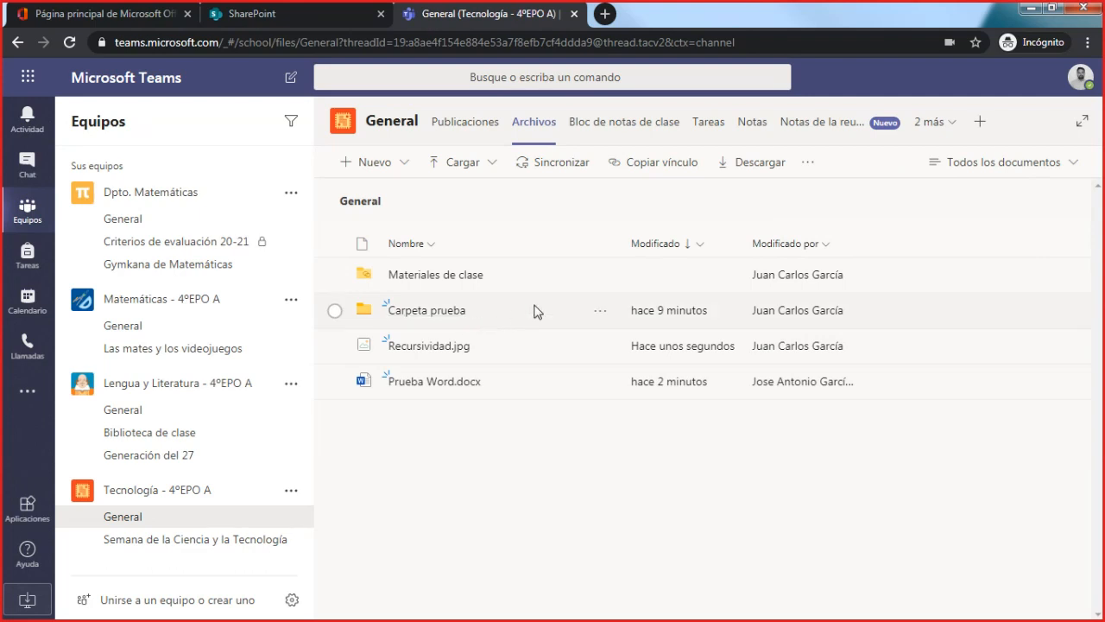
- Try the file synchronisation and dismiss it, and view the General folder's SharePoint link without copying it
left_click(552, 170)
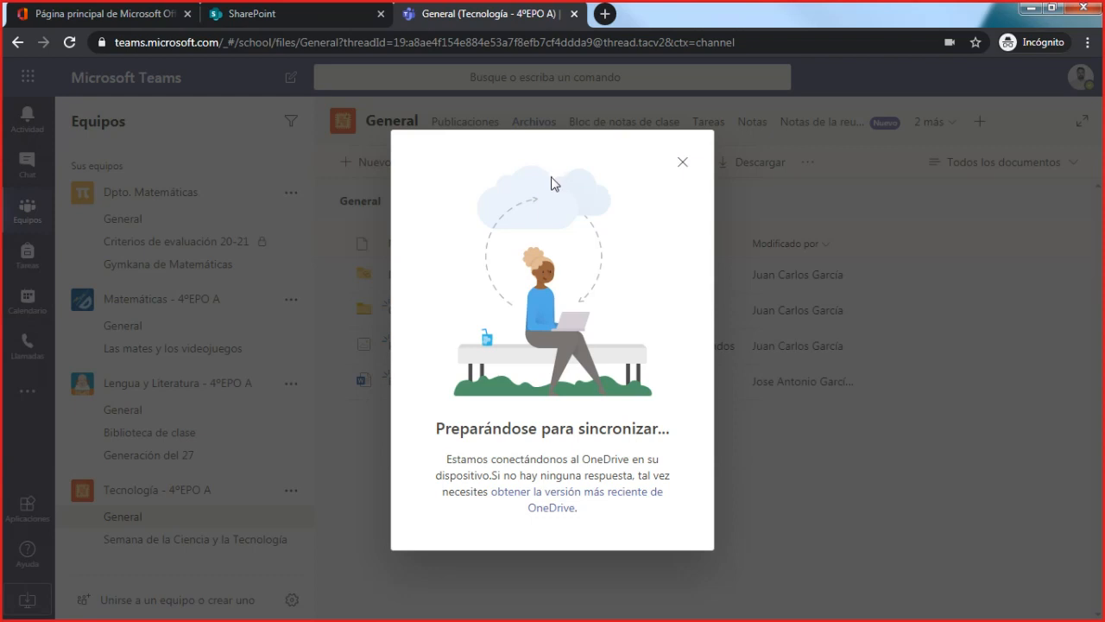
left_click(682, 165)
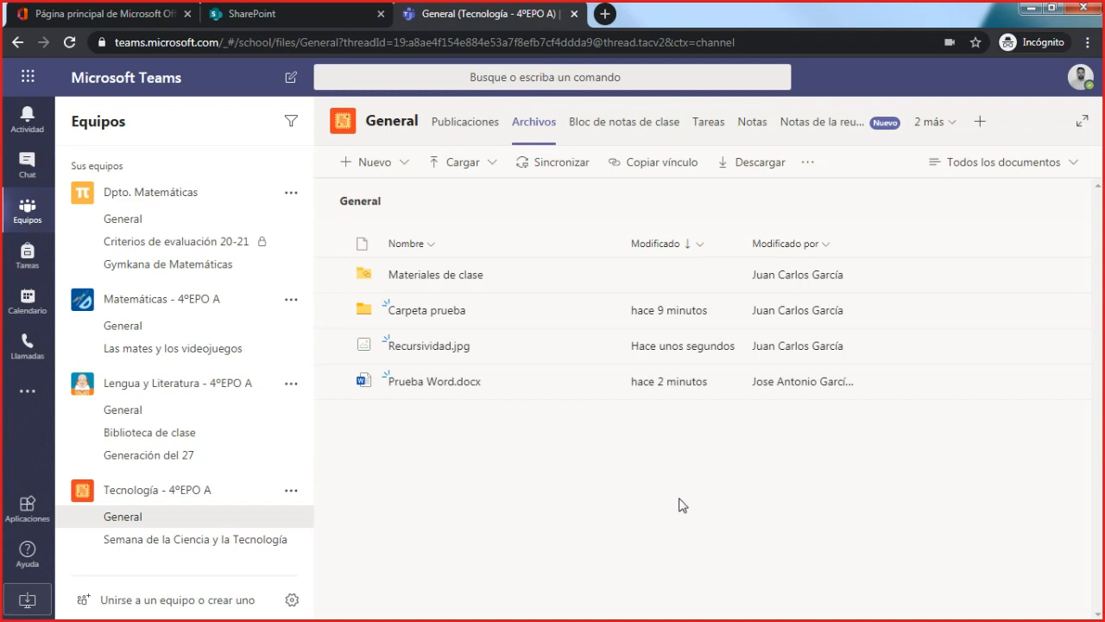
left_click(647, 164)
left_click(446, 298)
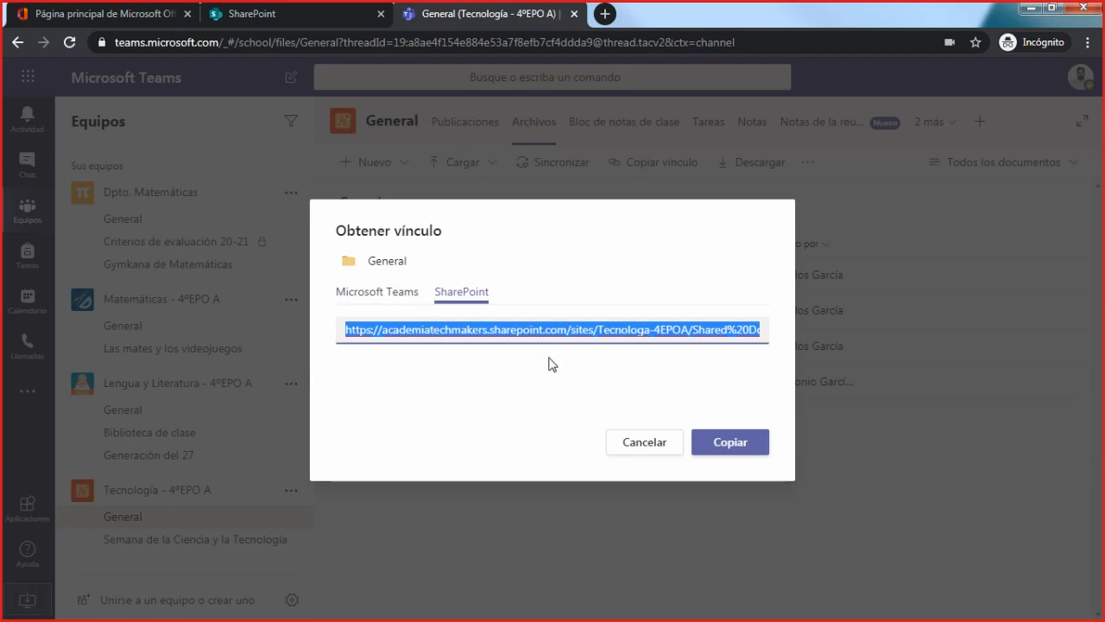
left_click(649, 444)
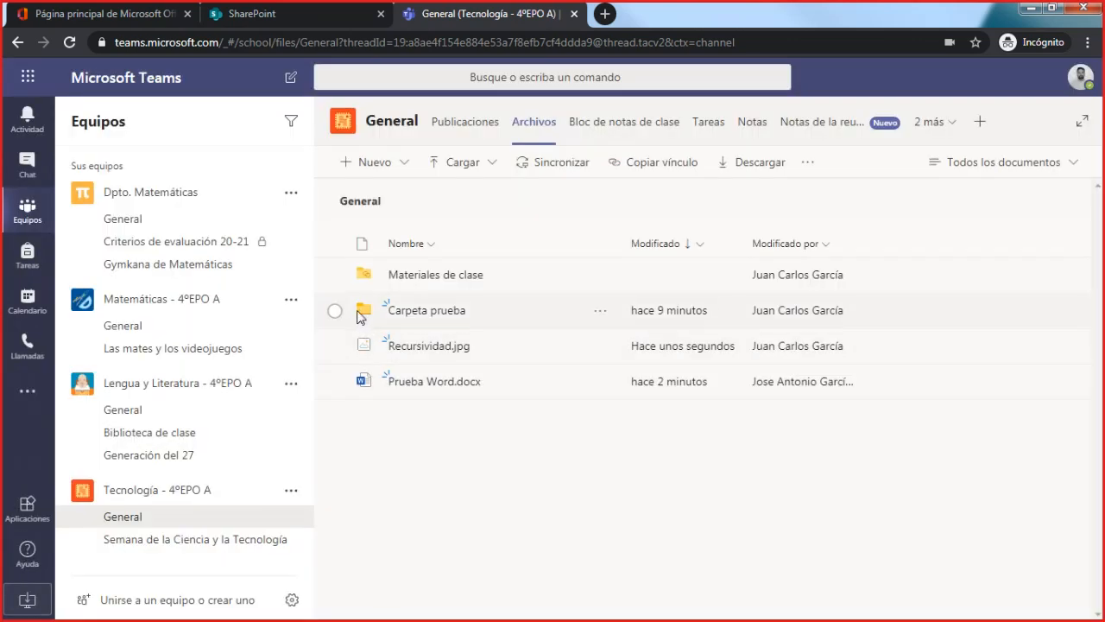
- Select Carpeta prueba and Recursividad.jpg together, and keep only the image selected to compare the available actions before clearing the selection
left_click(334, 310)
left_click(334, 345)
left_click(335, 345)
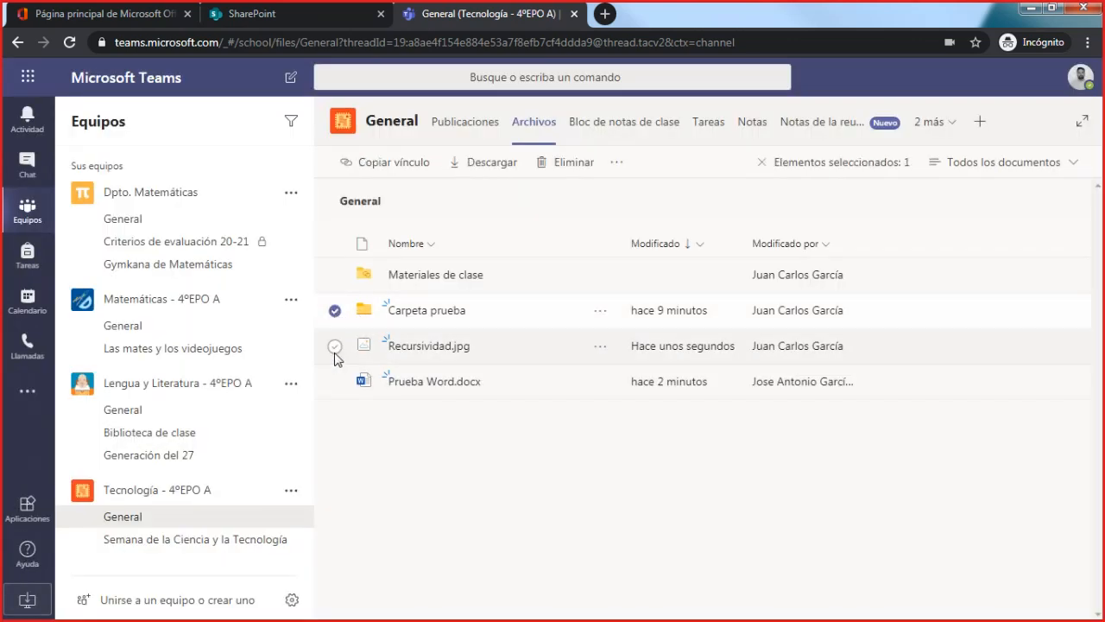
left_click(335, 345)
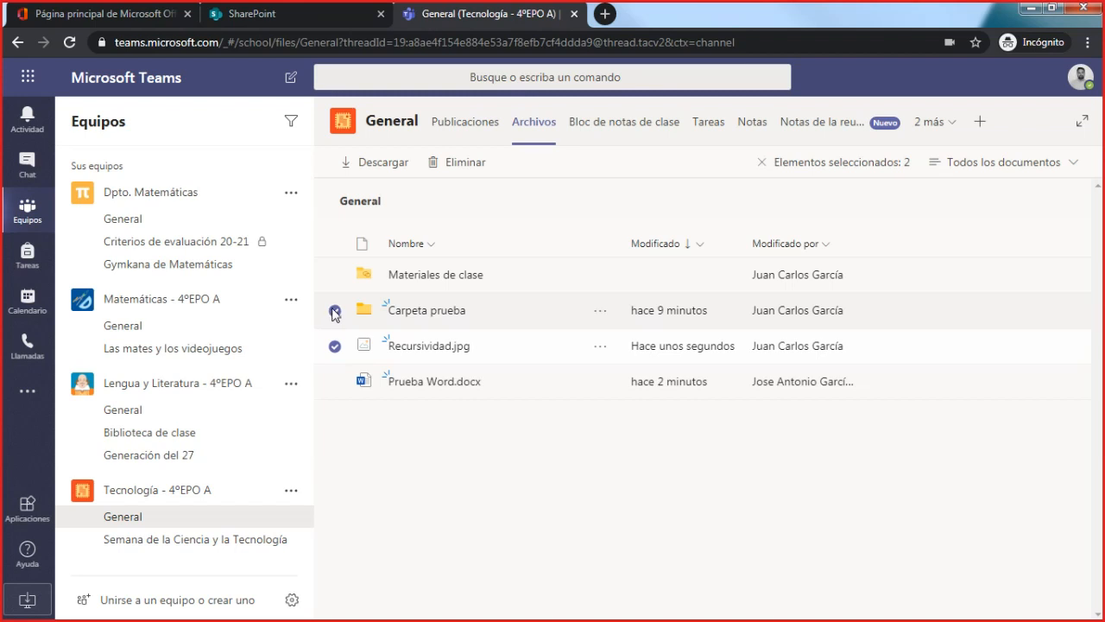
left_click(334, 311)
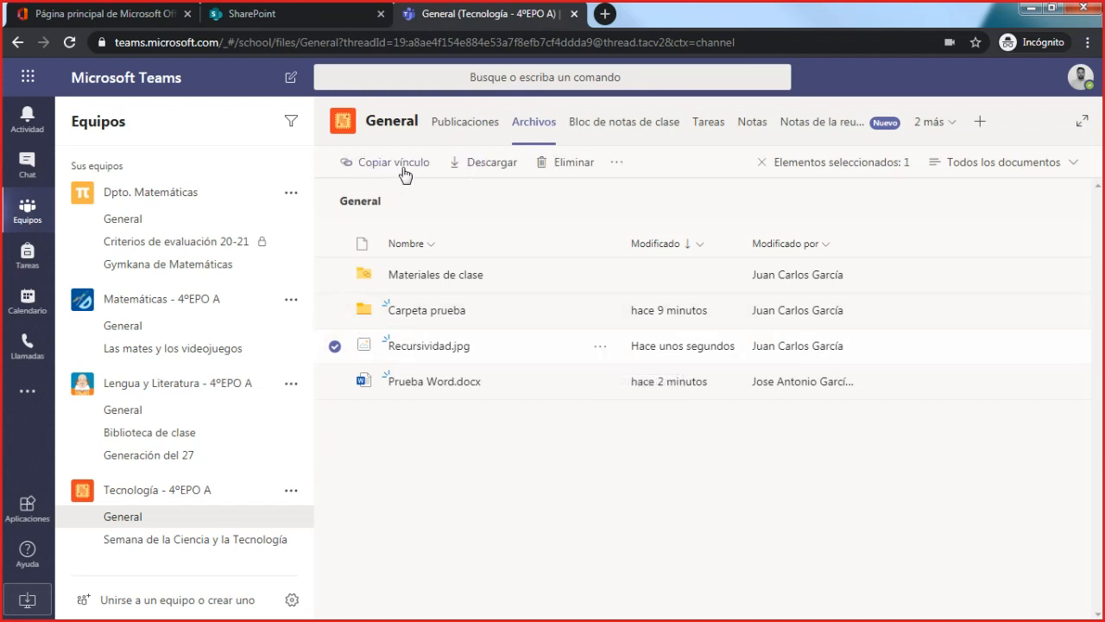
left_click(366, 349)
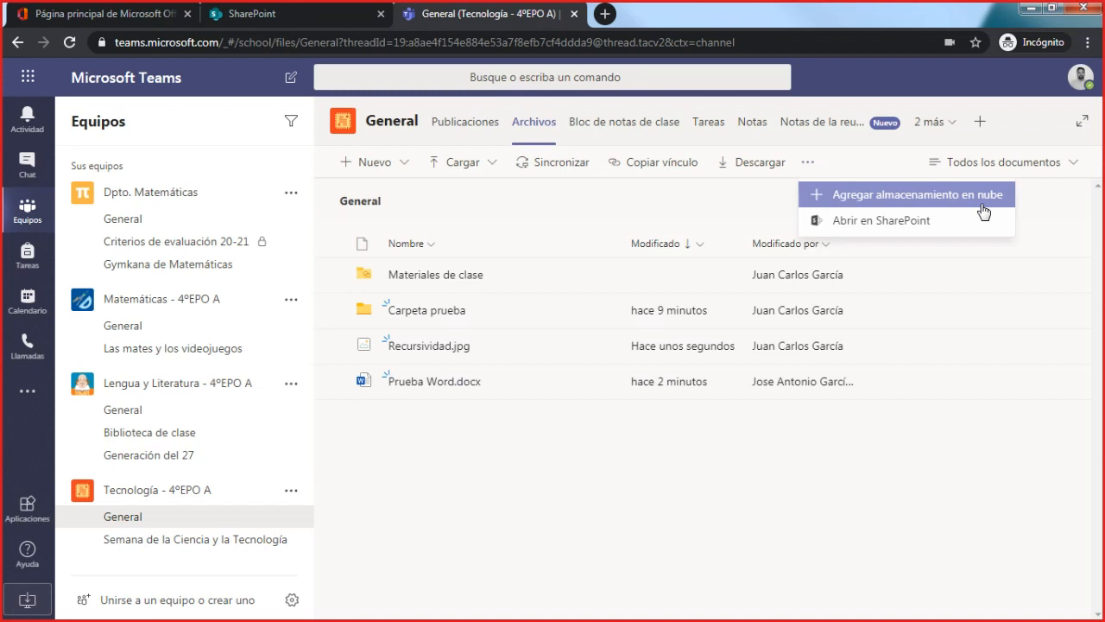
- Examine the cloud storage providers and the Google Drive sign-in, and leave without adding a folder
left_click(950, 204)
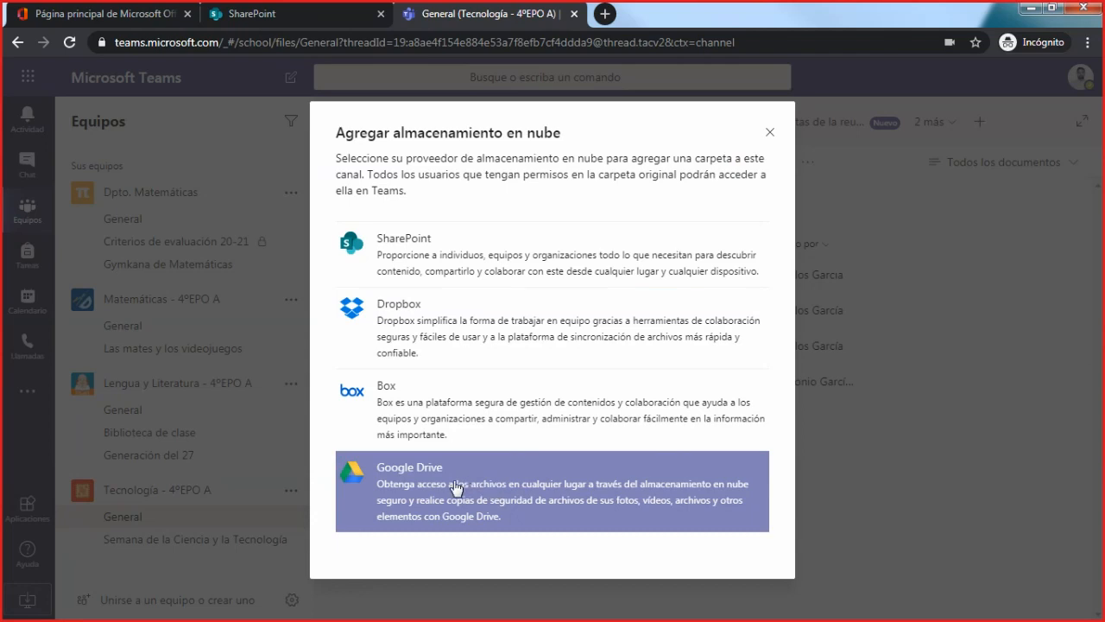
left_click(456, 486)
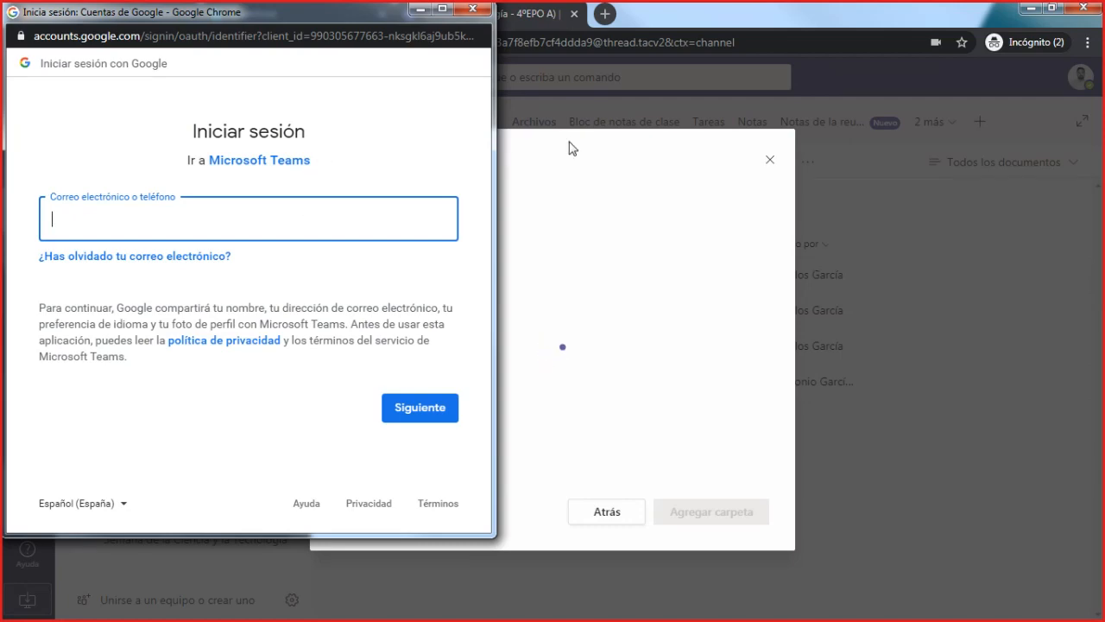
left_click(474, 10)
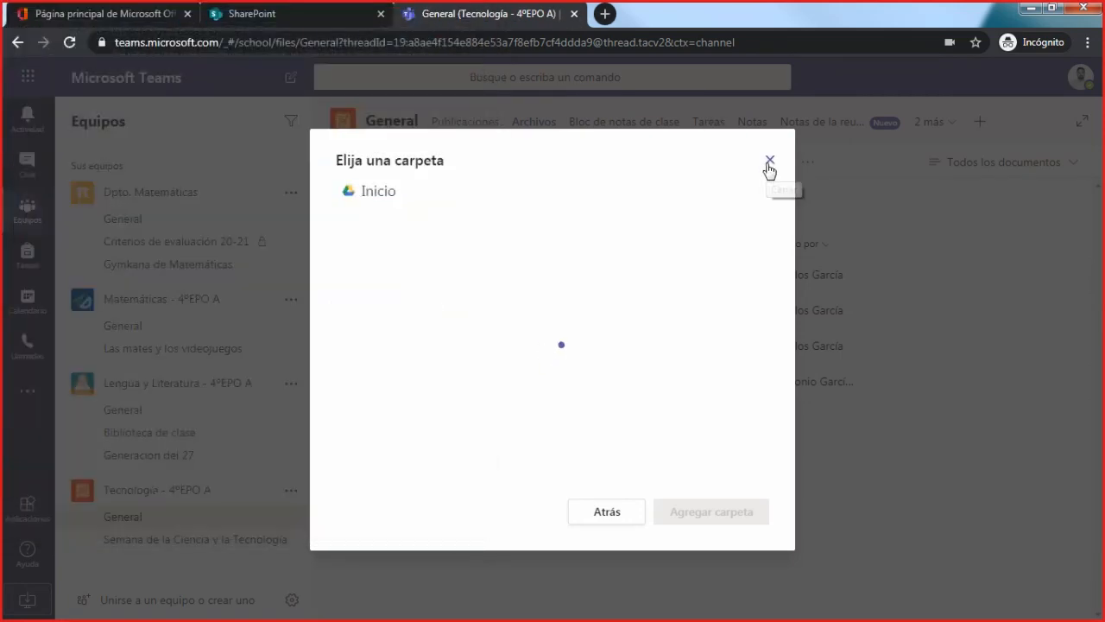
left_click(768, 162)
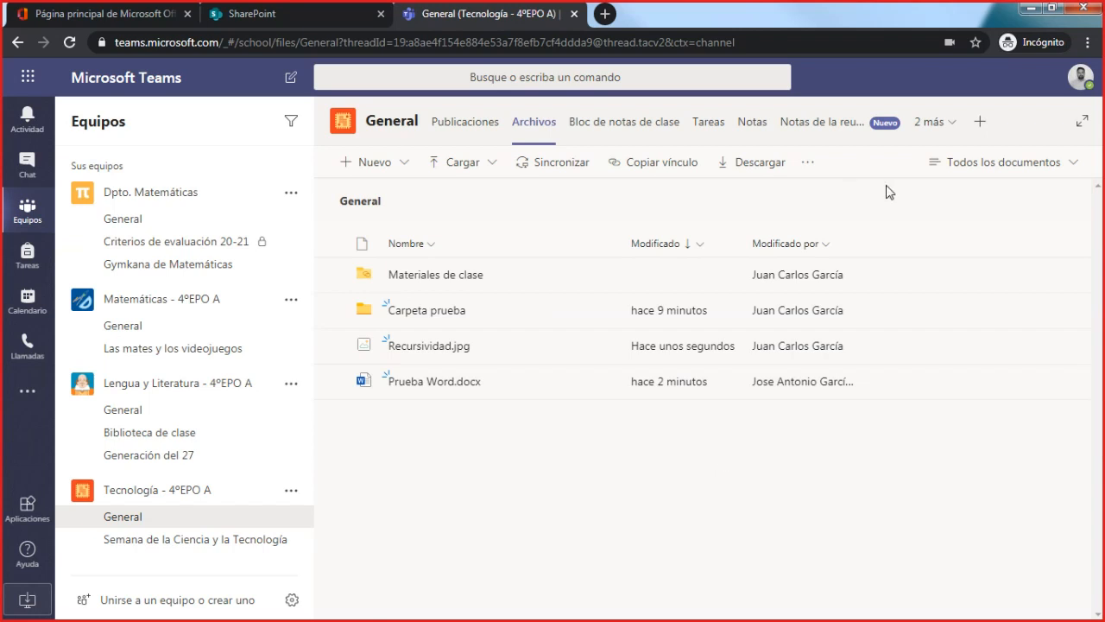
- Browse the apps available as channel tabs, and show the General files as Mosaicos before switching them to Lista compacta
left_click(980, 122)
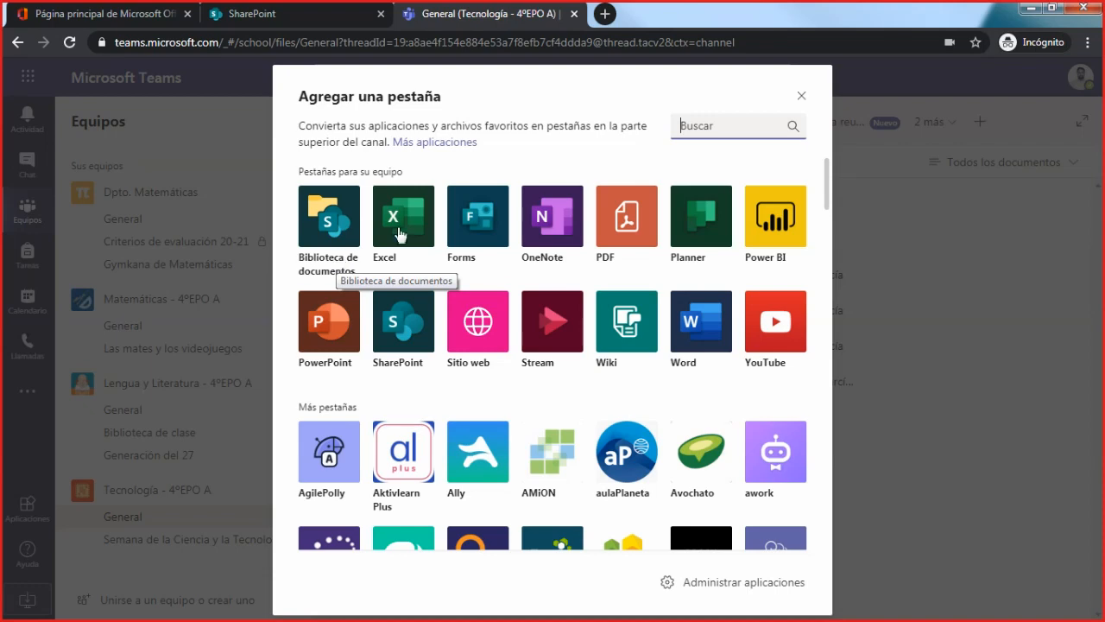
left_click(804, 99)
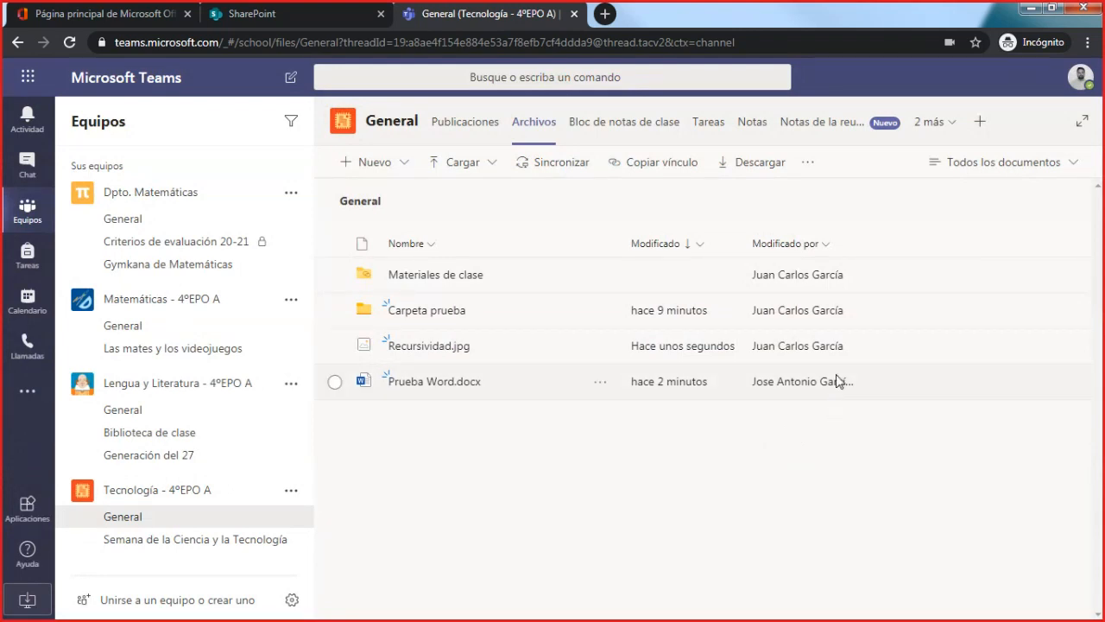
left_click(1067, 168)
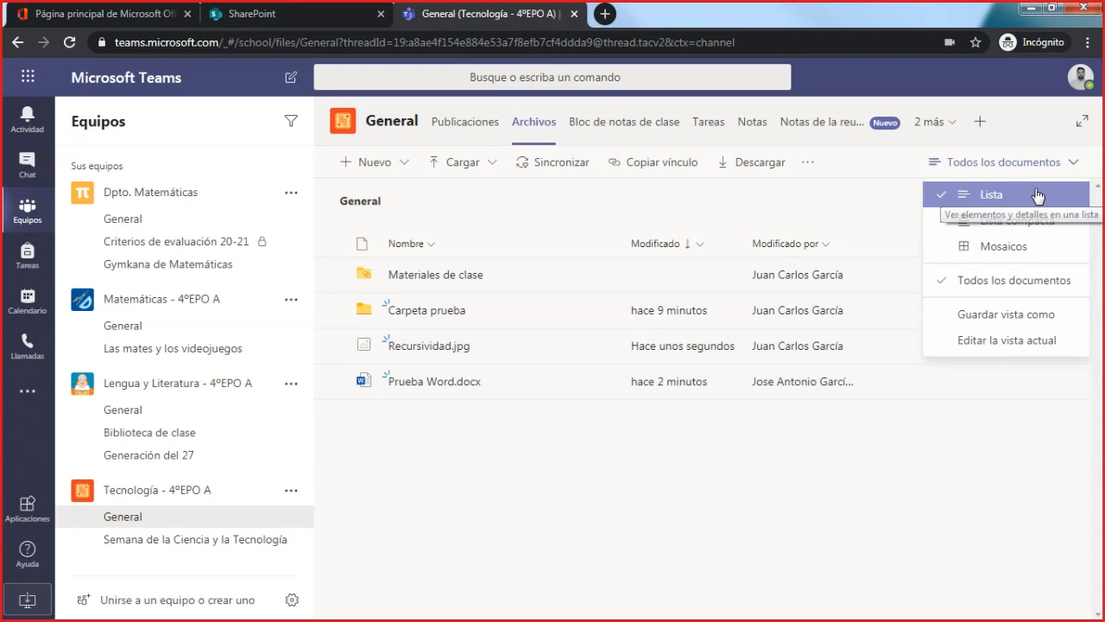
left_click(1002, 248)
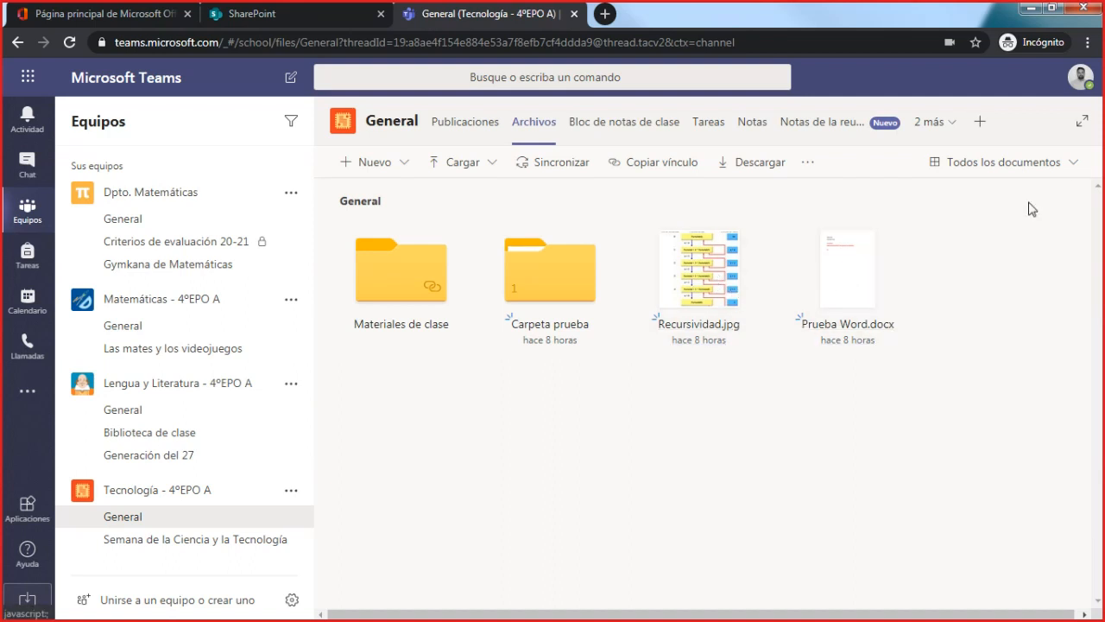
left_click(1068, 164)
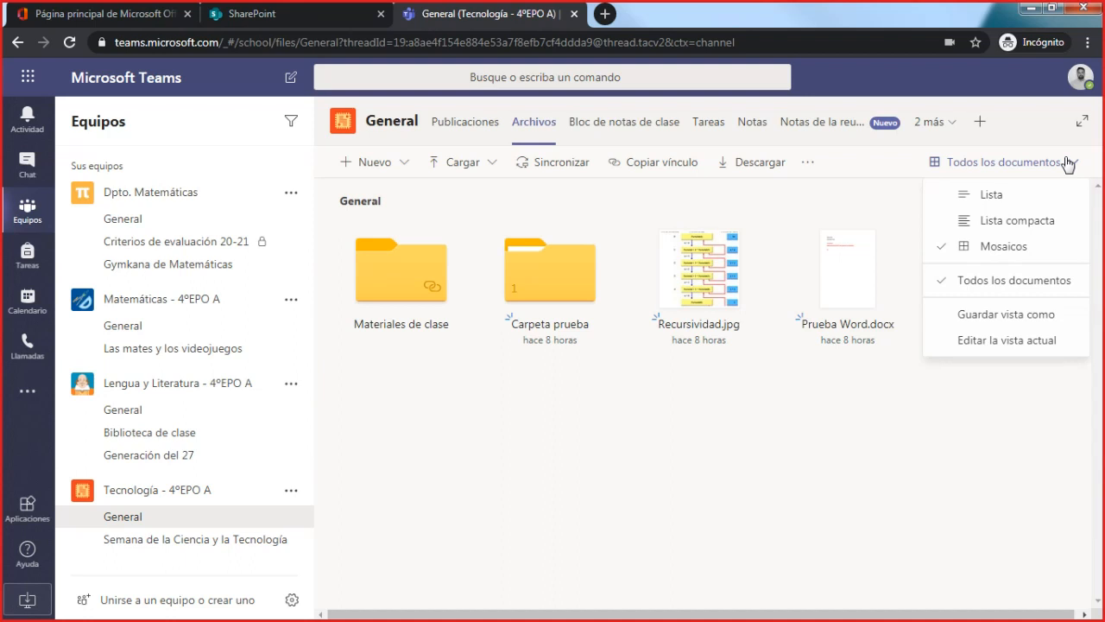
left_click(980, 241)
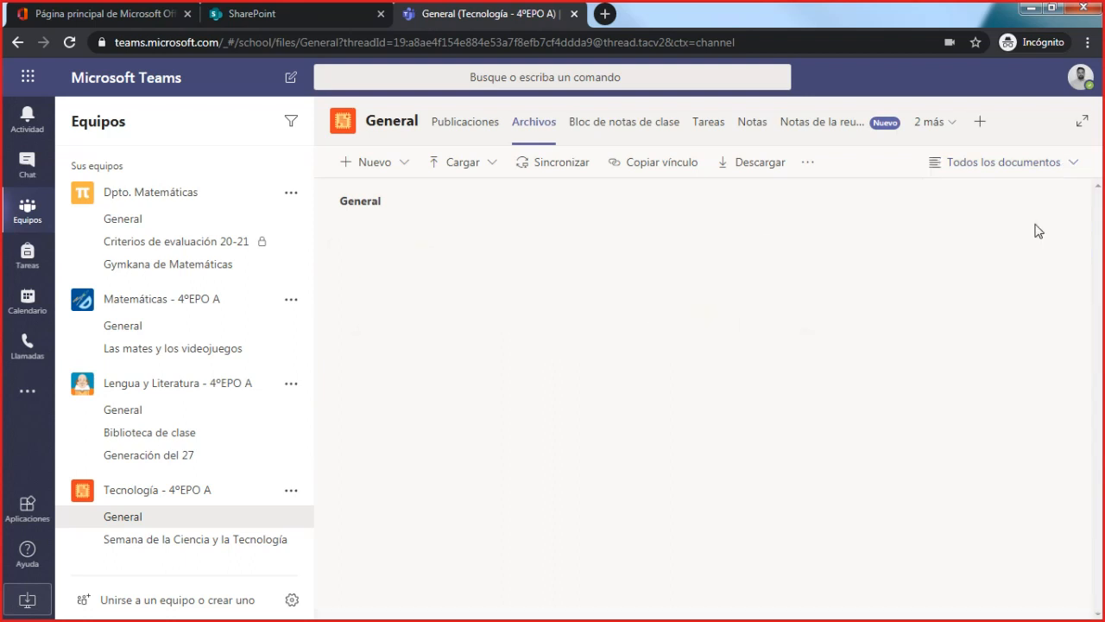
left_click(1060, 167)
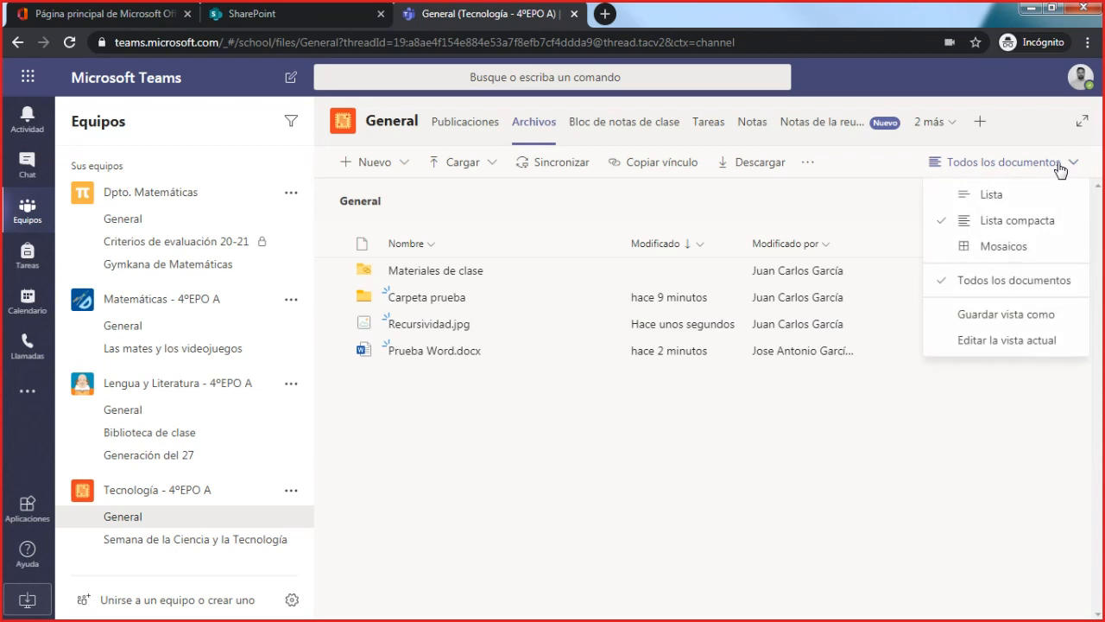
left_click(1061, 170)
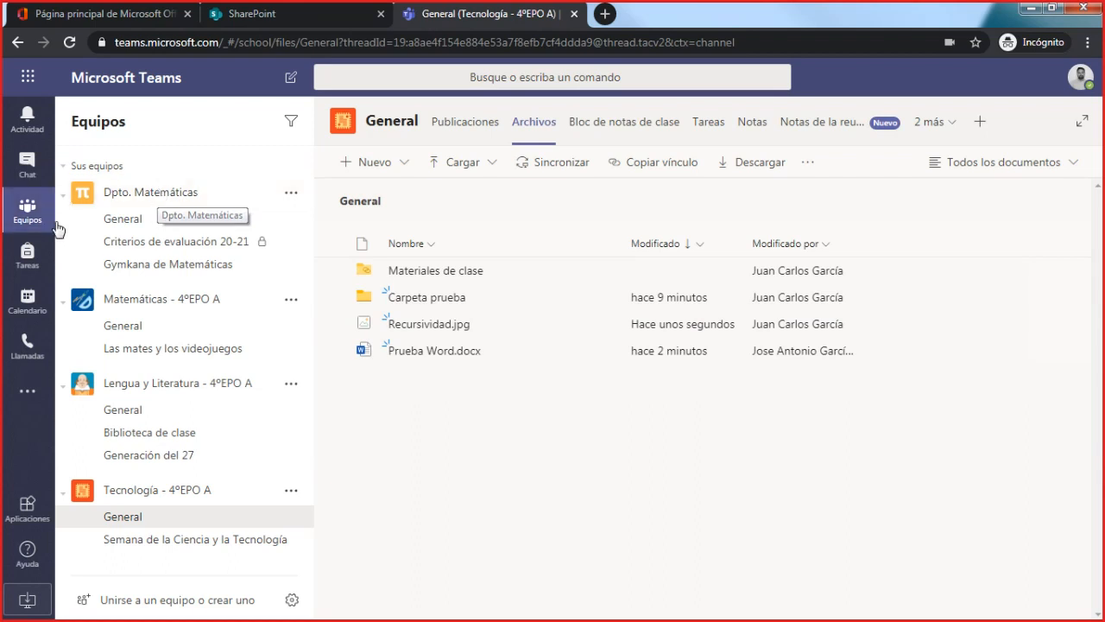
- Start a new private chat with the colleague who co-edited the Word document and send the message "Hola!"
left_click(147, 520)
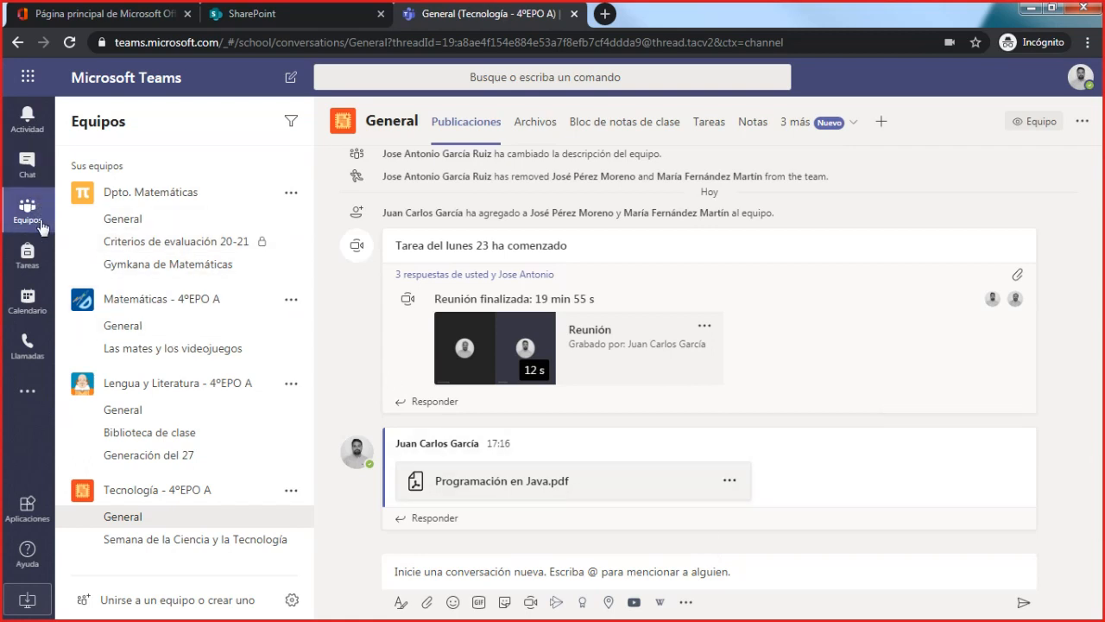
left_click(28, 166)
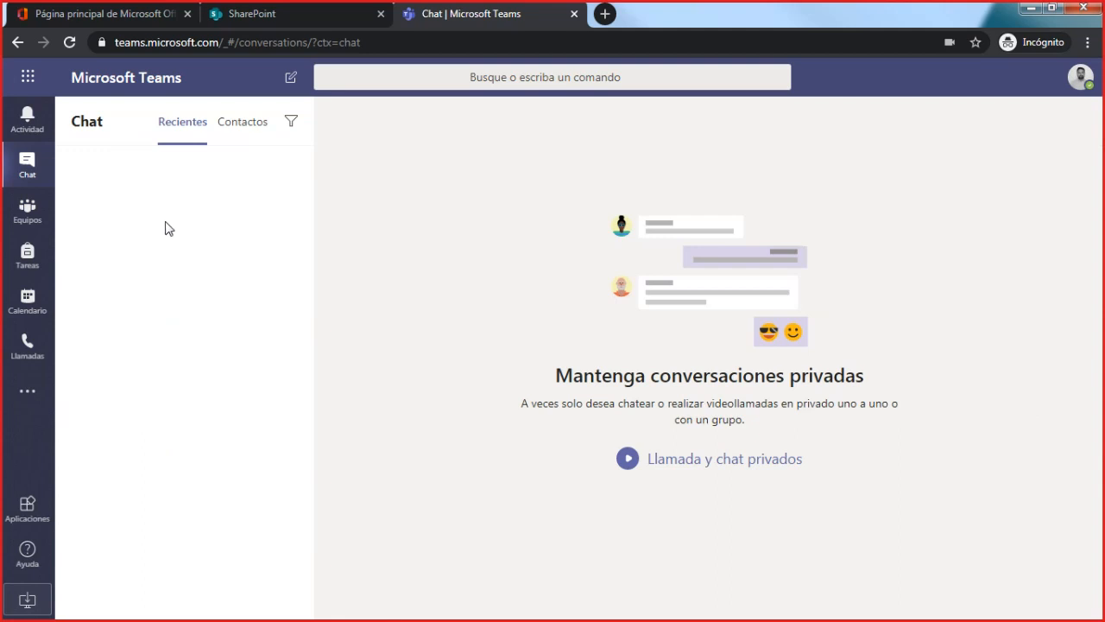
left_click(293, 84)
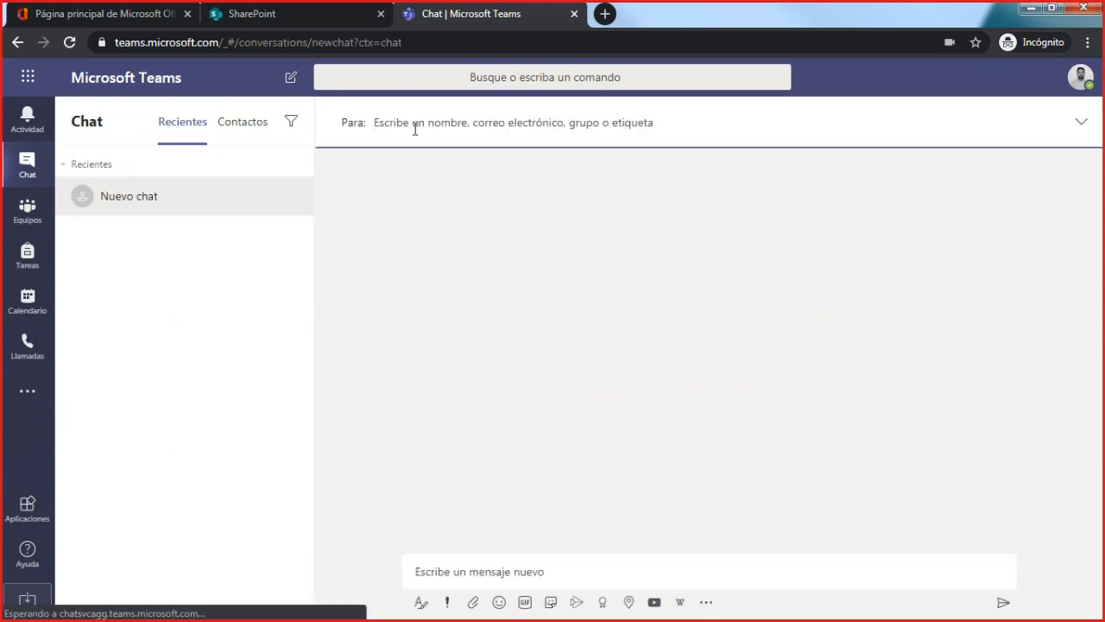
type("jose an")
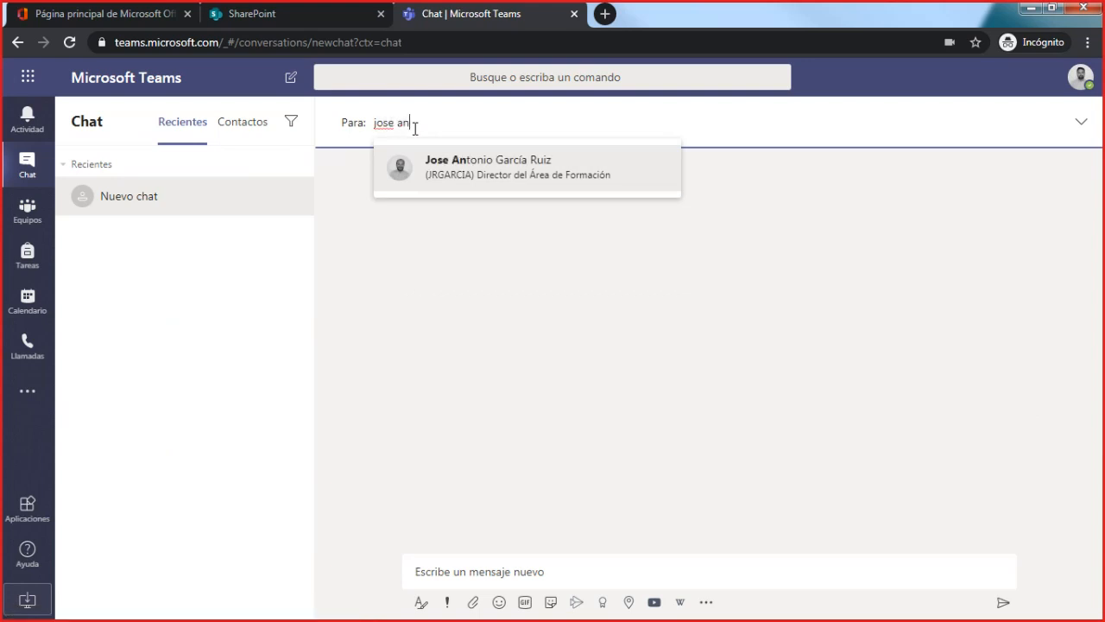
key("Return")
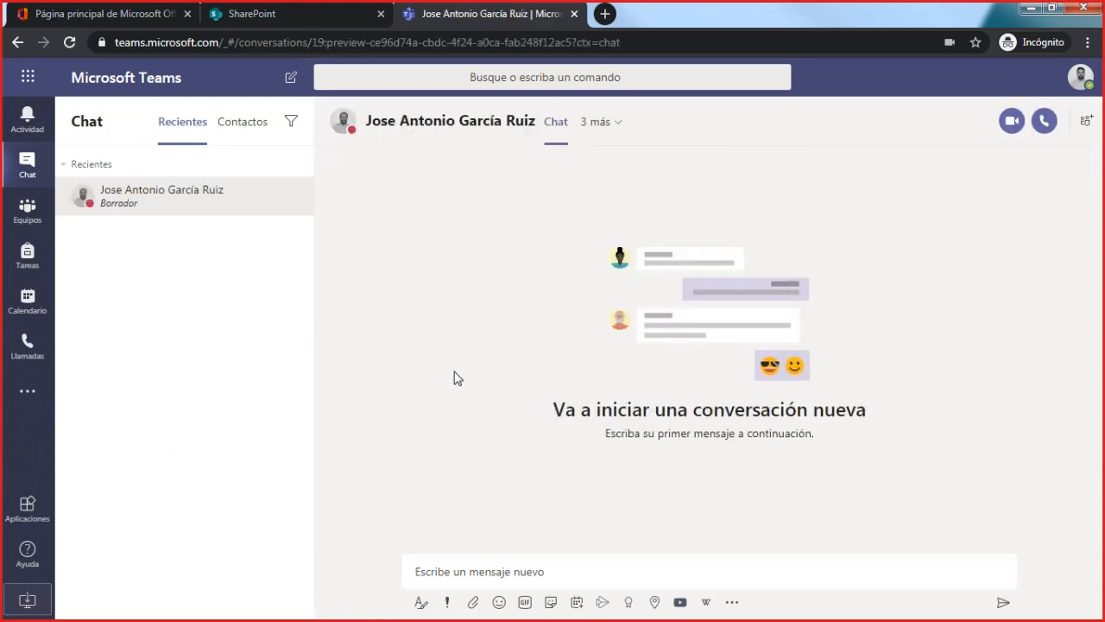
type("Hola!")
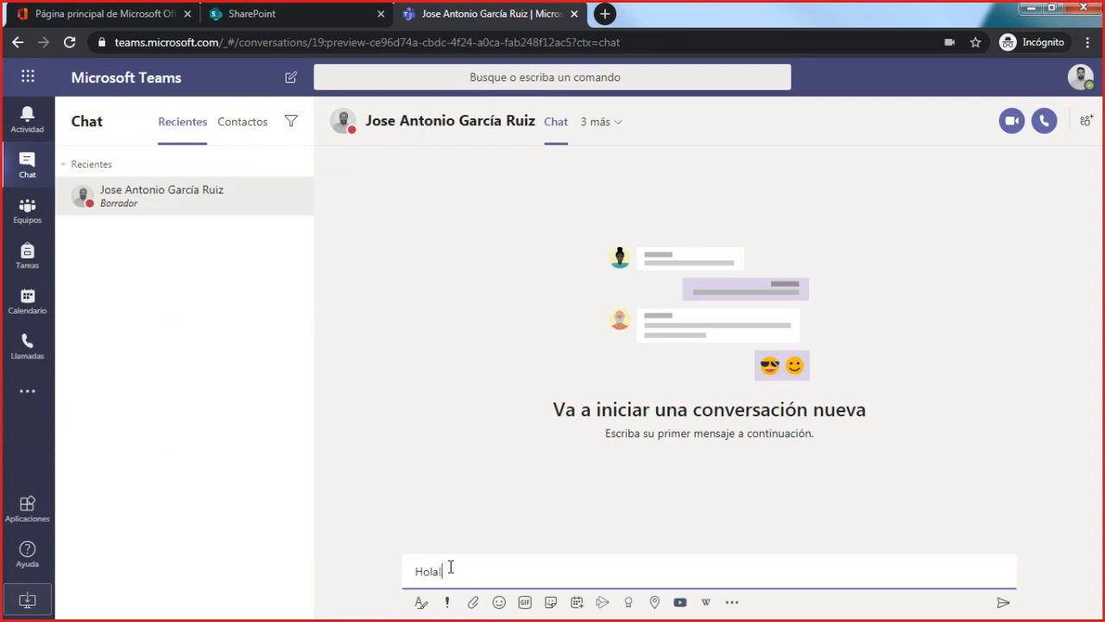
key("Return")
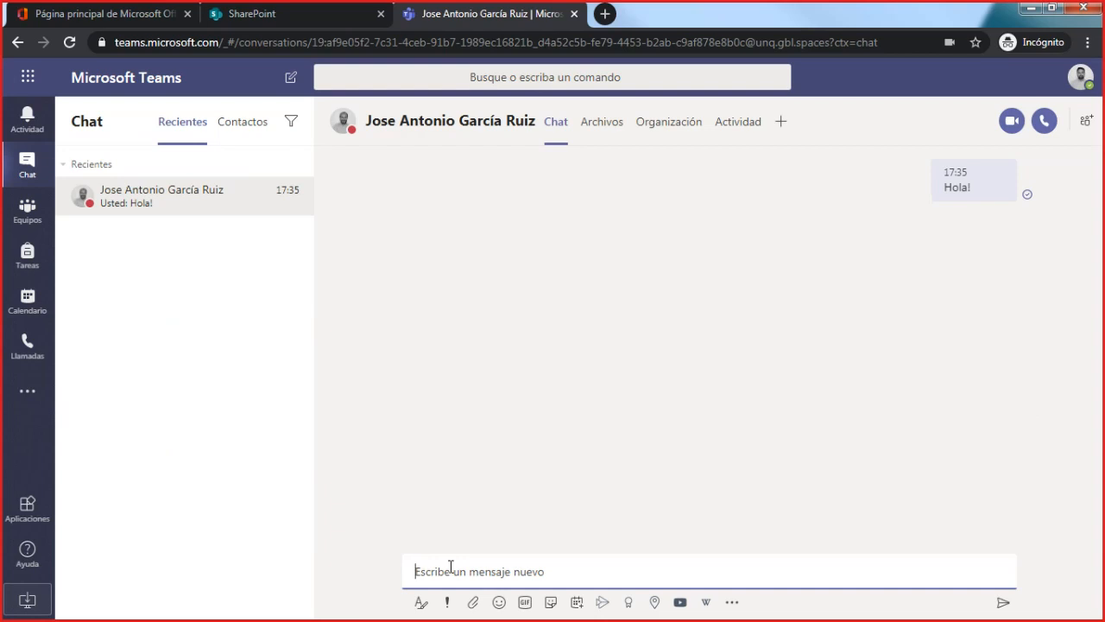
- Examine the message formatting options, the colleague's reply and the chat's shared files, and return to the conversation
left_click(421, 602)
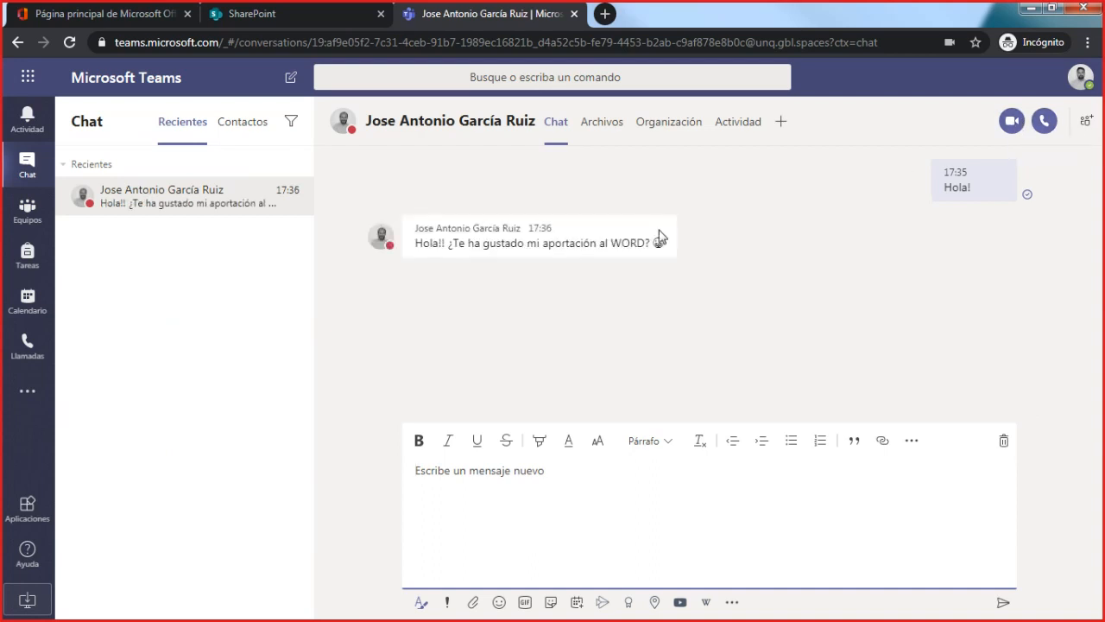
left_click_drag(447, 243, 650, 244)
left_click(670, 267)
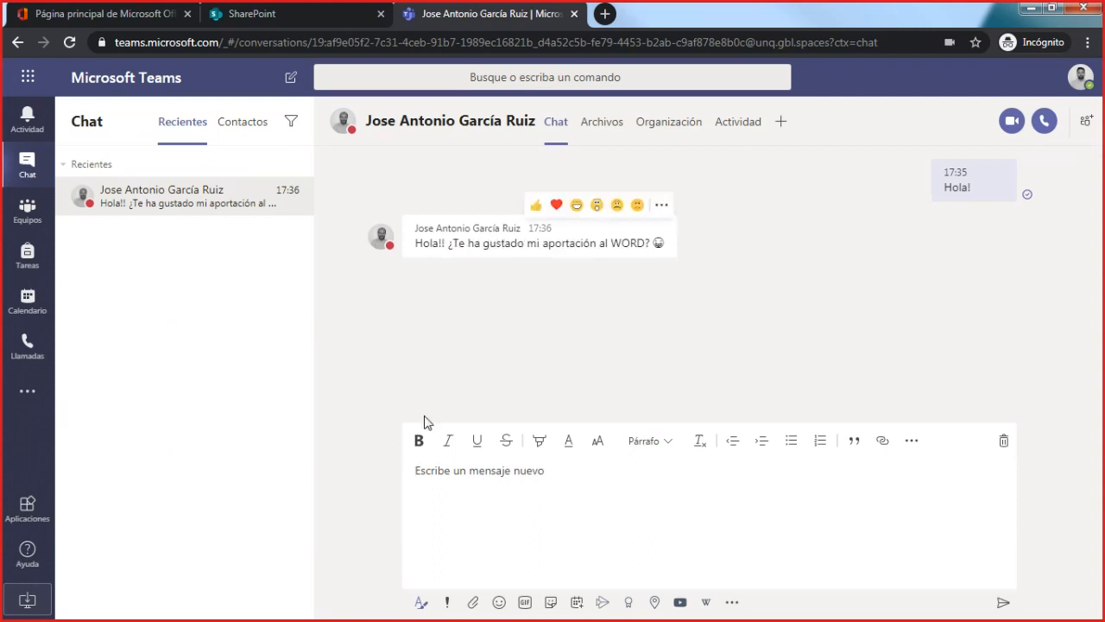
left_click(421, 602)
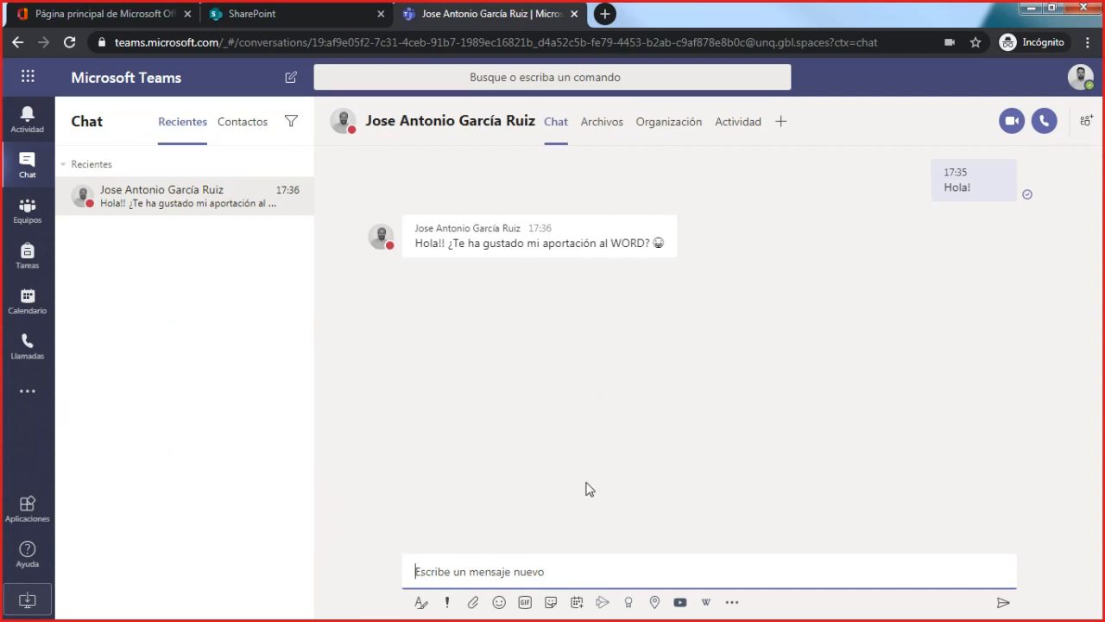
left_click(603, 122)
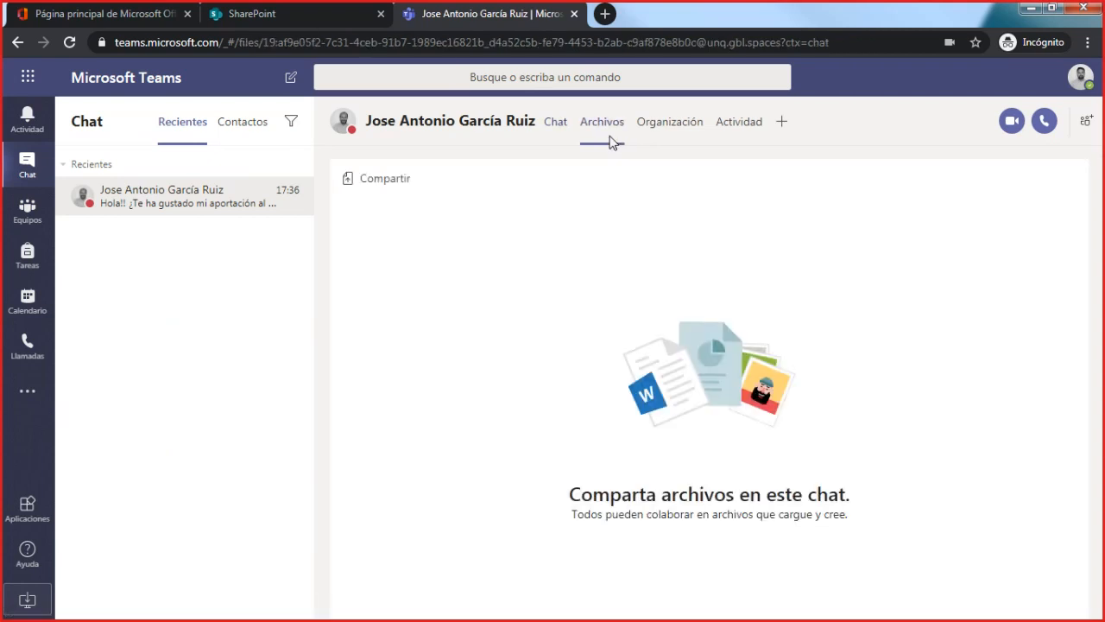
left_click(563, 128)
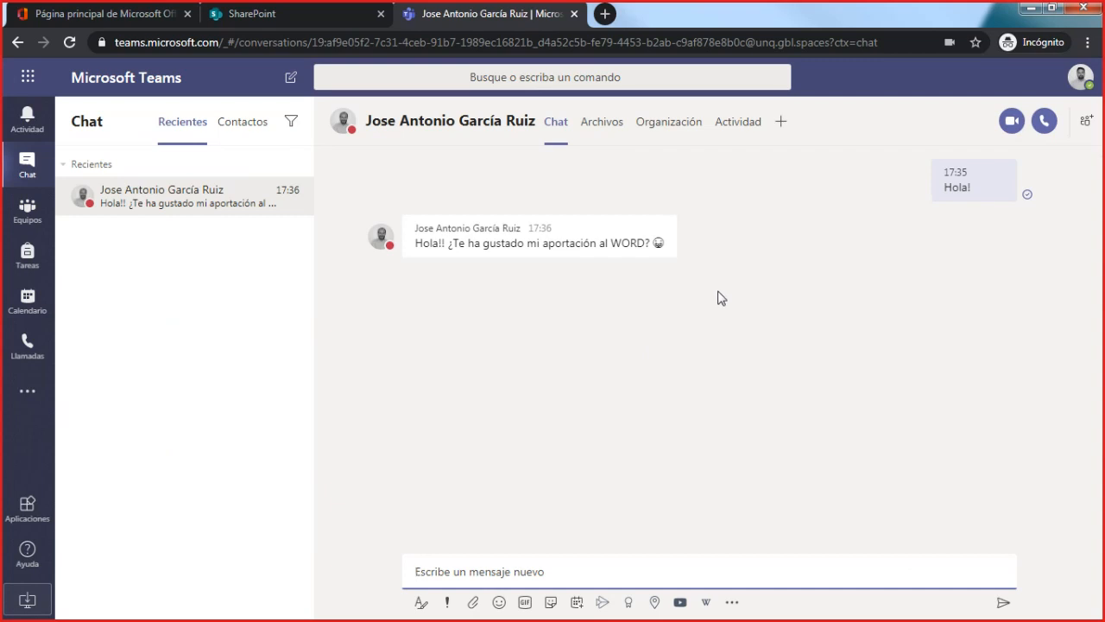
- Add another person to the private chat to form a group conversation, and check the participants in its title
left_click(1084, 128)
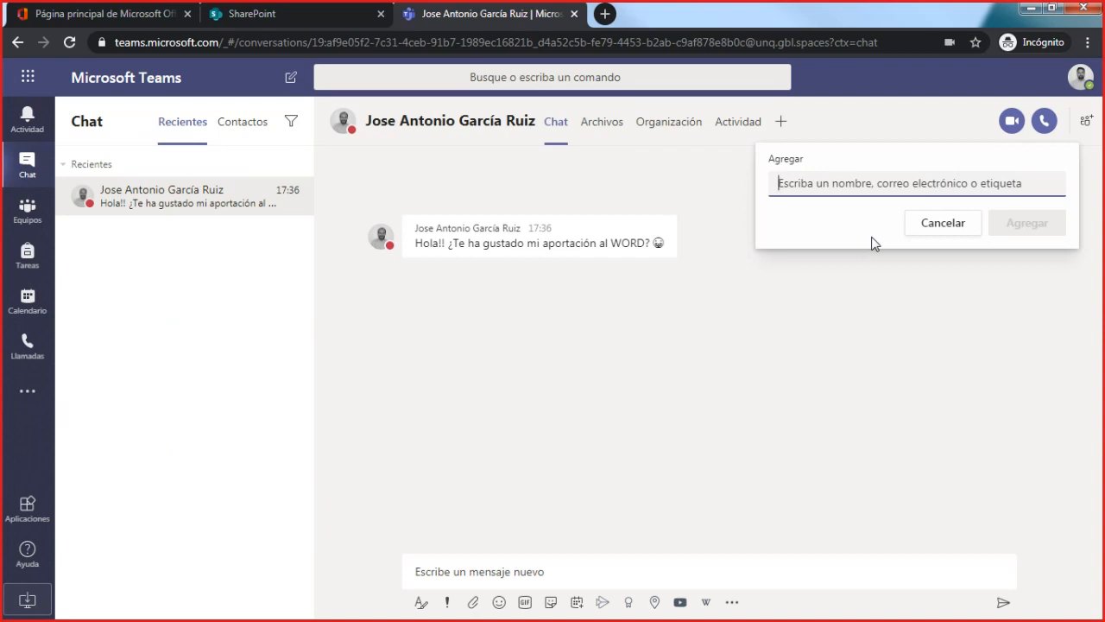
type("a.p")
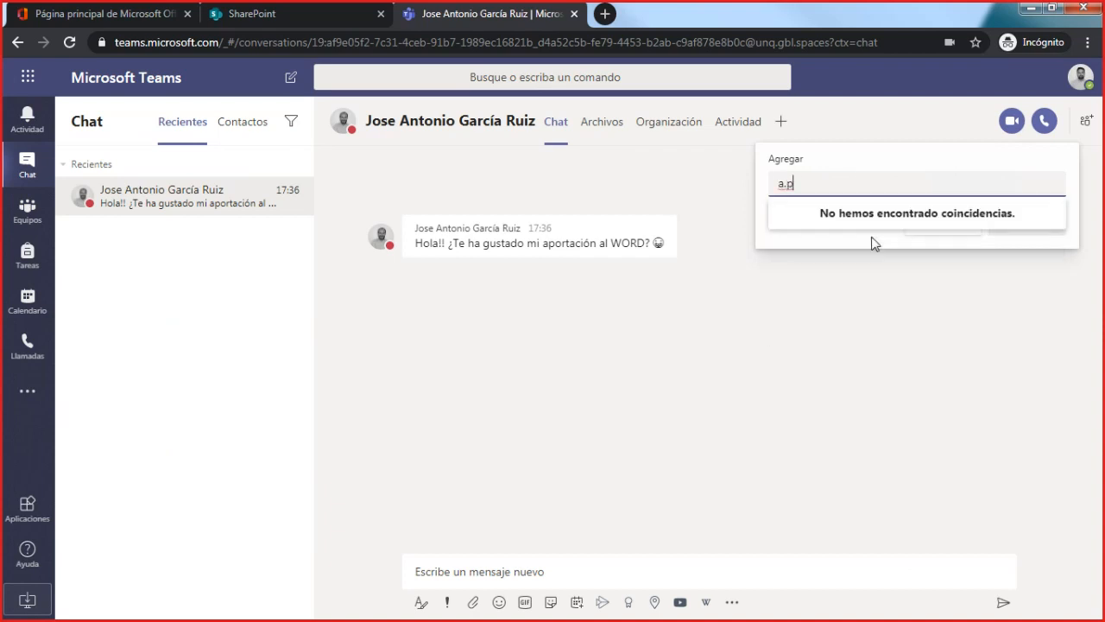
key("BackSpace")
type("jo")
left_click(872, 239)
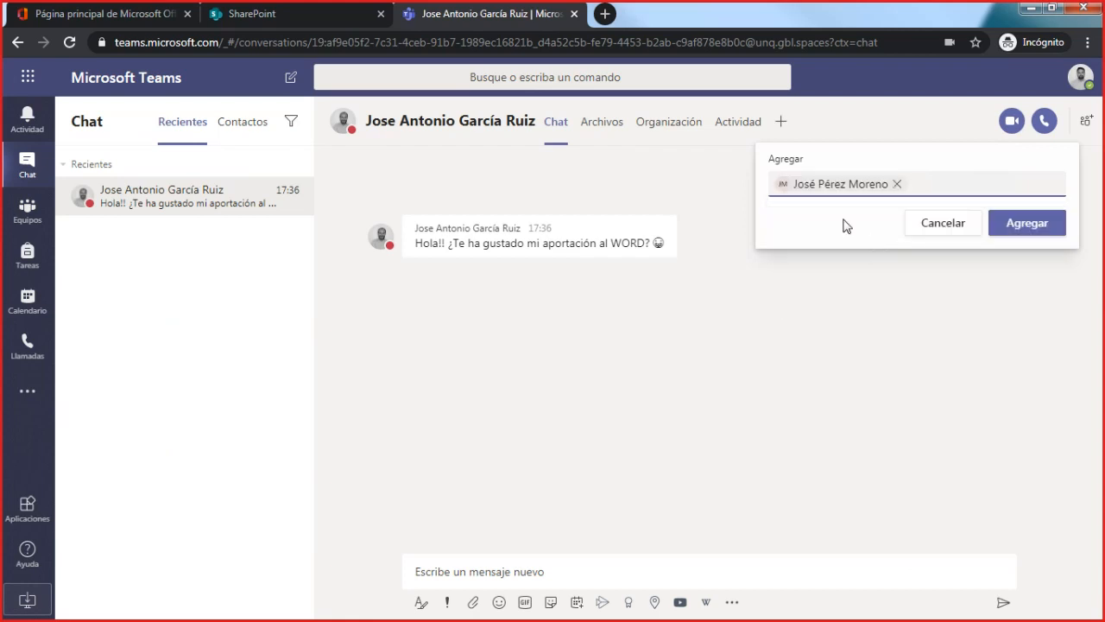
left_click(1006, 221)
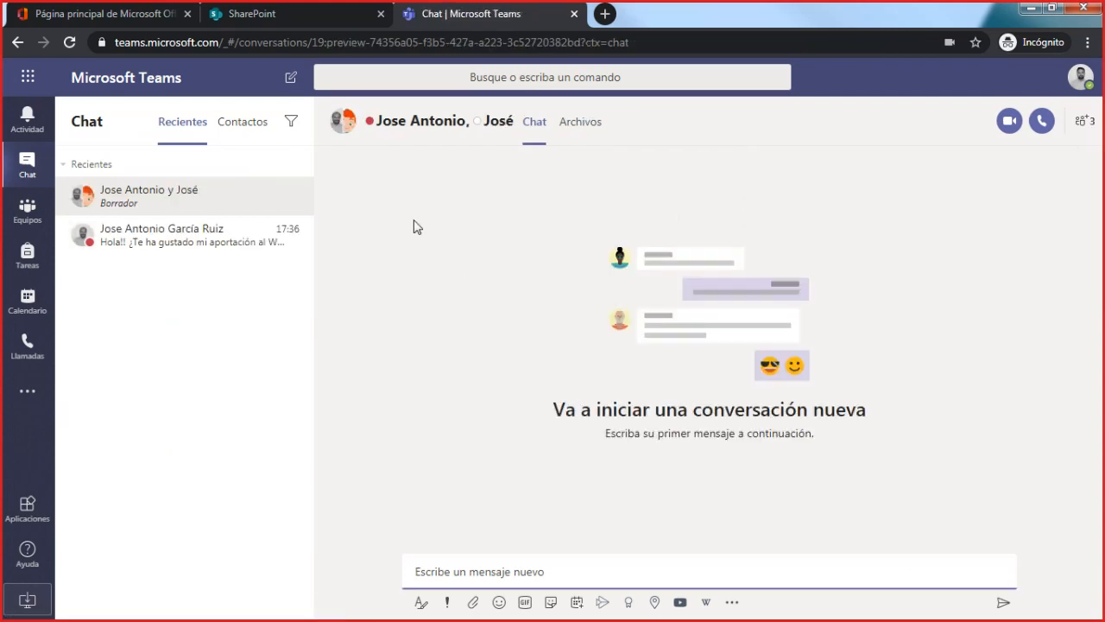
mouse_move(370, 119)
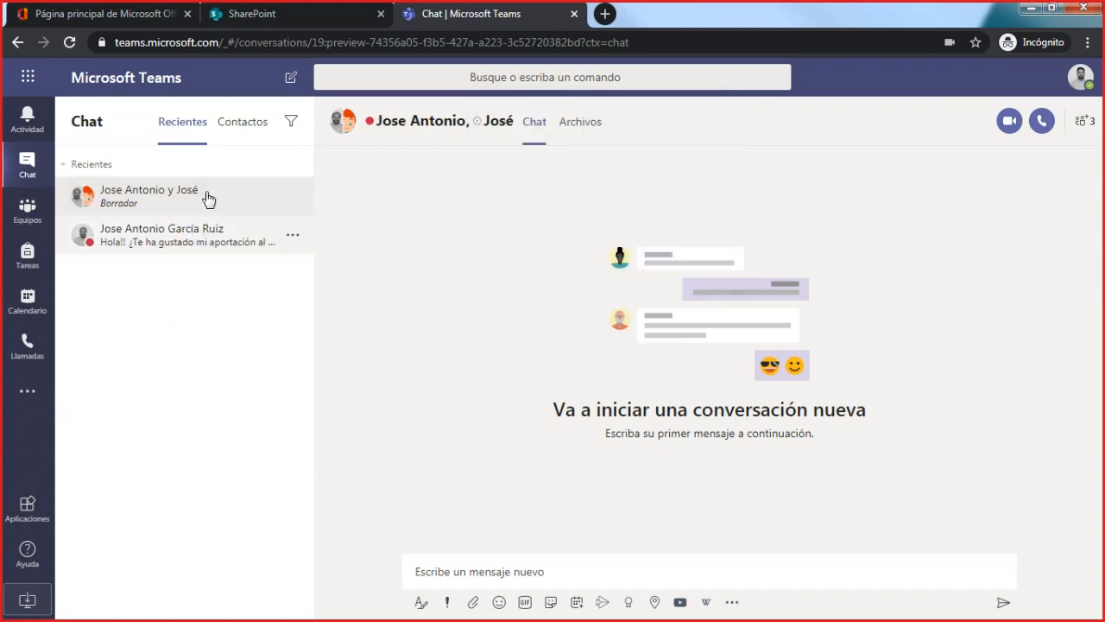
left_click_drag(513, 120, 375, 121)
left_click(443, 262)
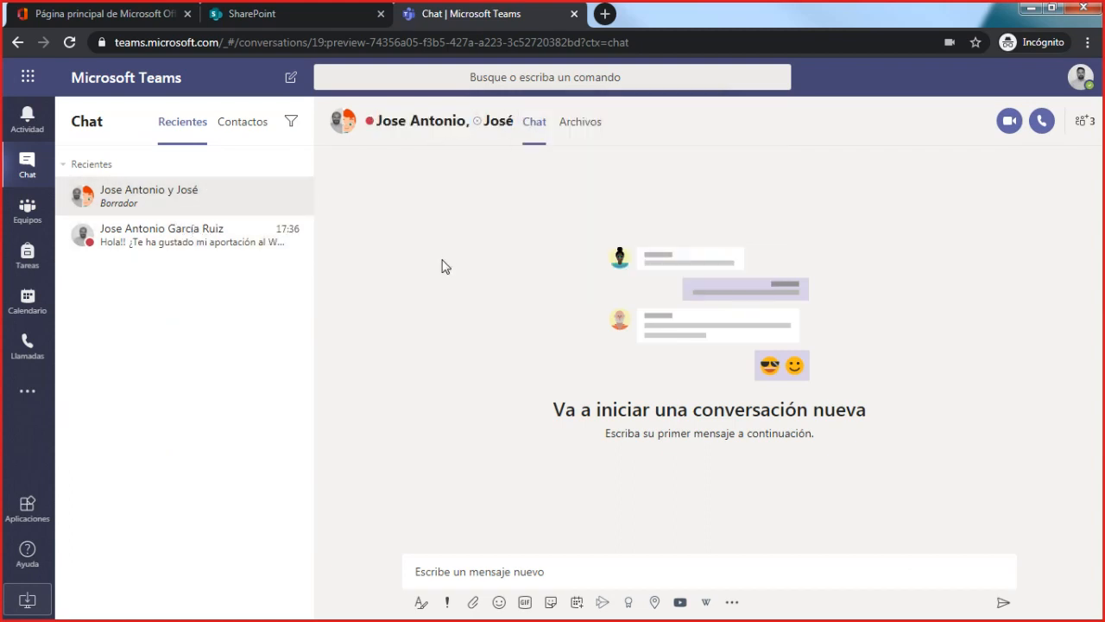
mouse_move(499, 127)
- Open the calendar and show it by Día before setting it to the full Semana view
left_click(48, 304)
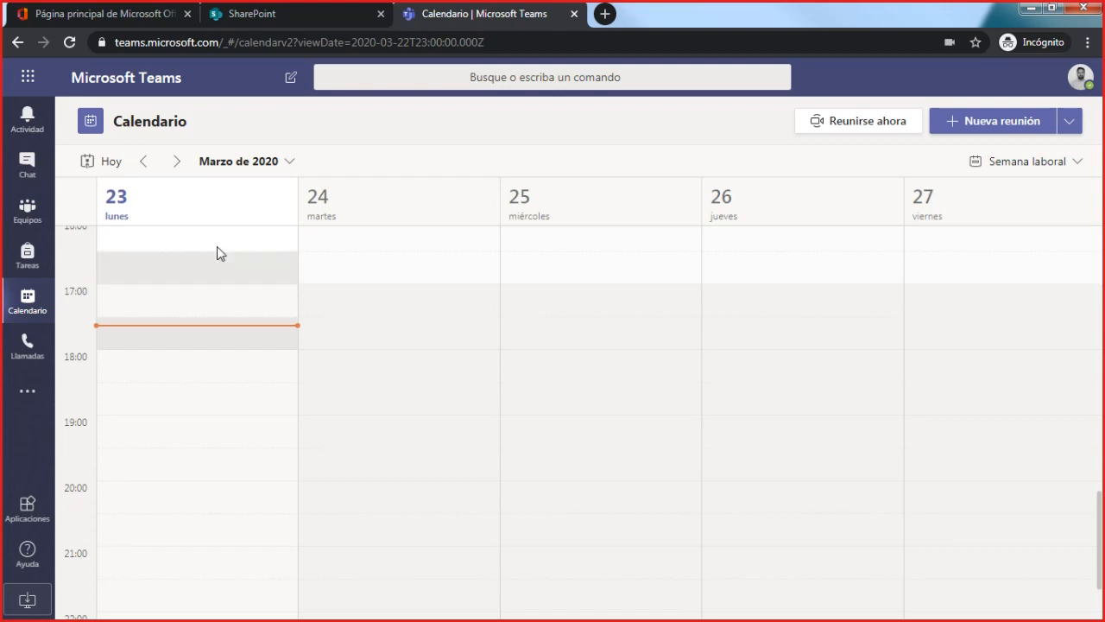
left_click(1041, 163)
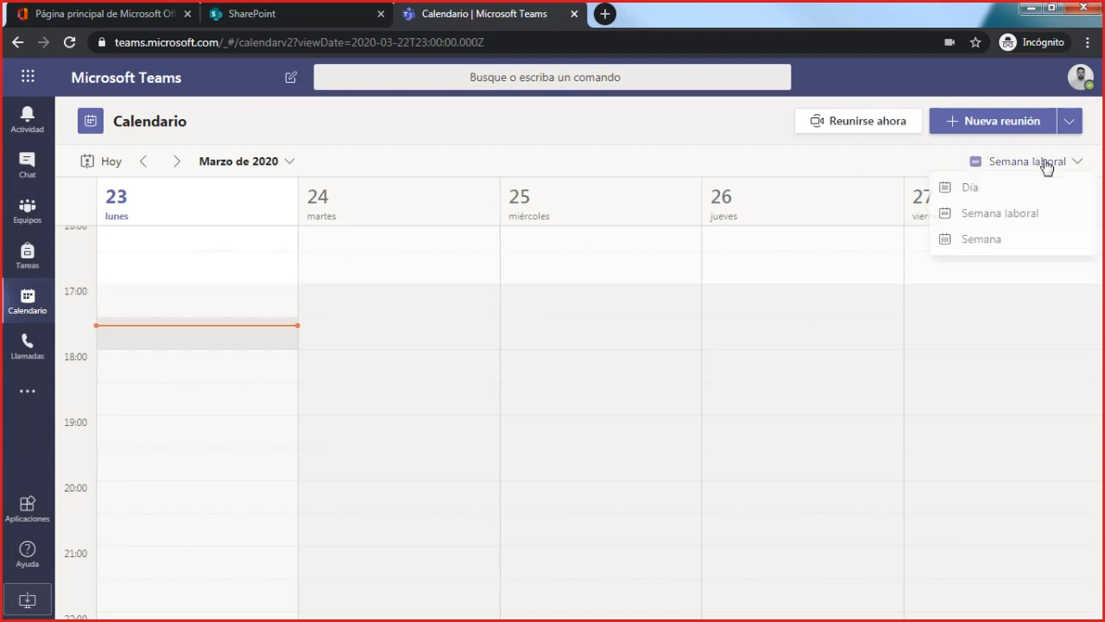
left_click(1016, 199)
left_click(1069, 163)
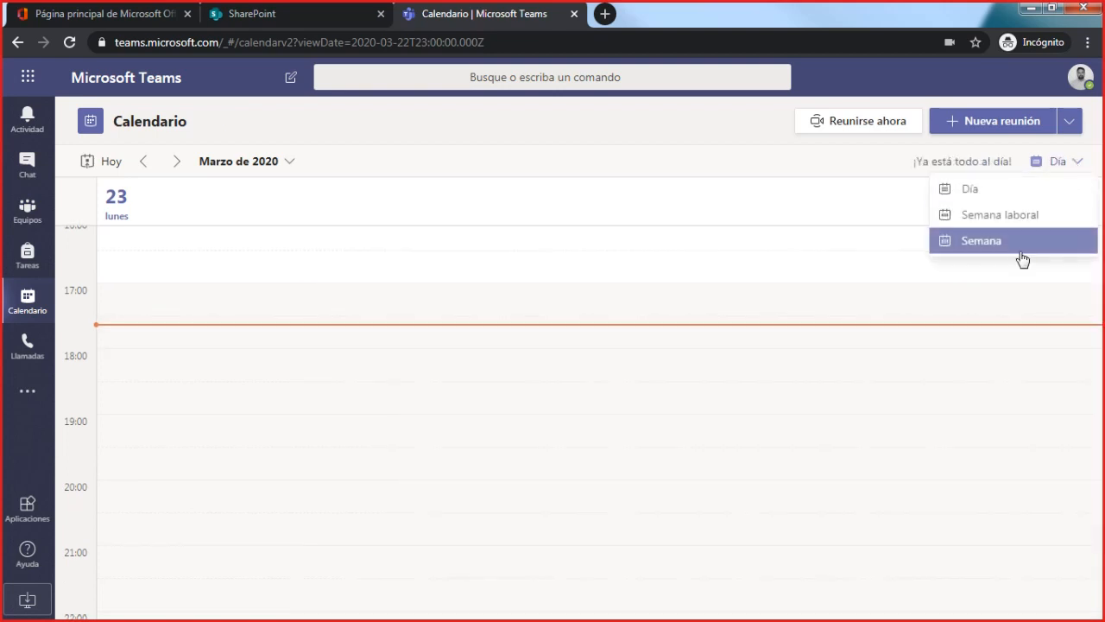
left_click(1019, 248)
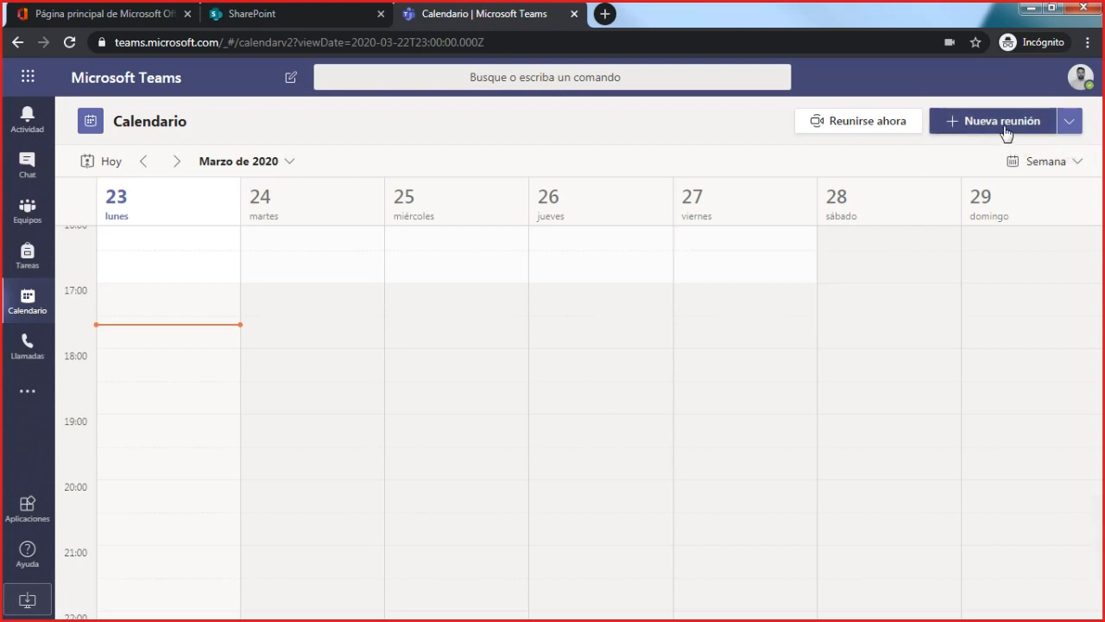
- Create a new meeting titled "Reunión de prueba" and add the colleague from the Área de Formación as a required attendee
left_click(951, 122)
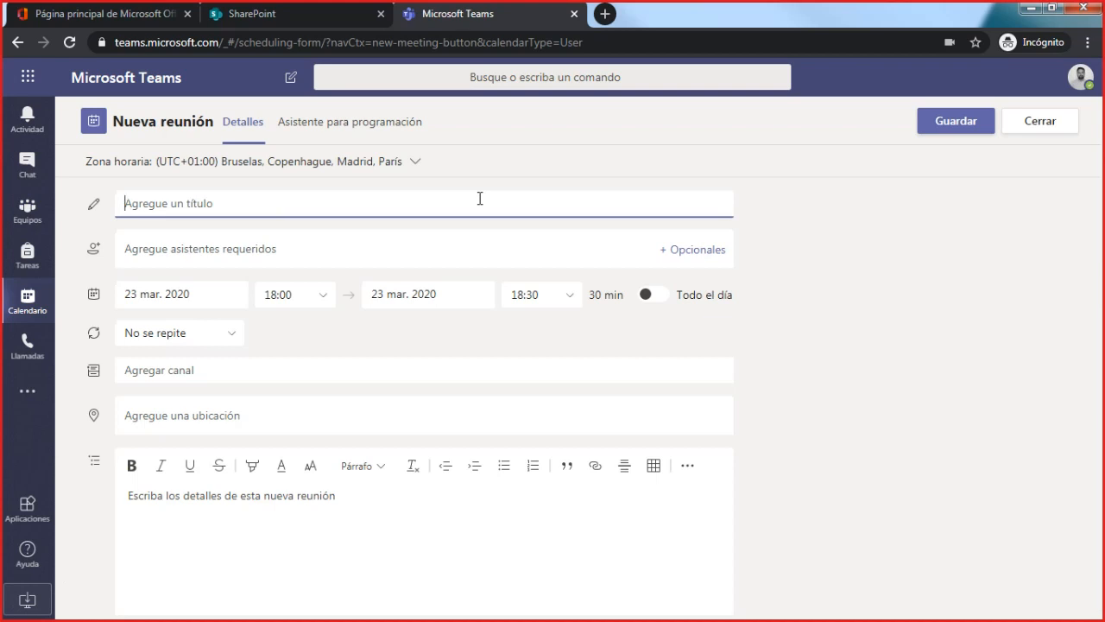
type("Reunión de prueba")
left_click(277, 245)
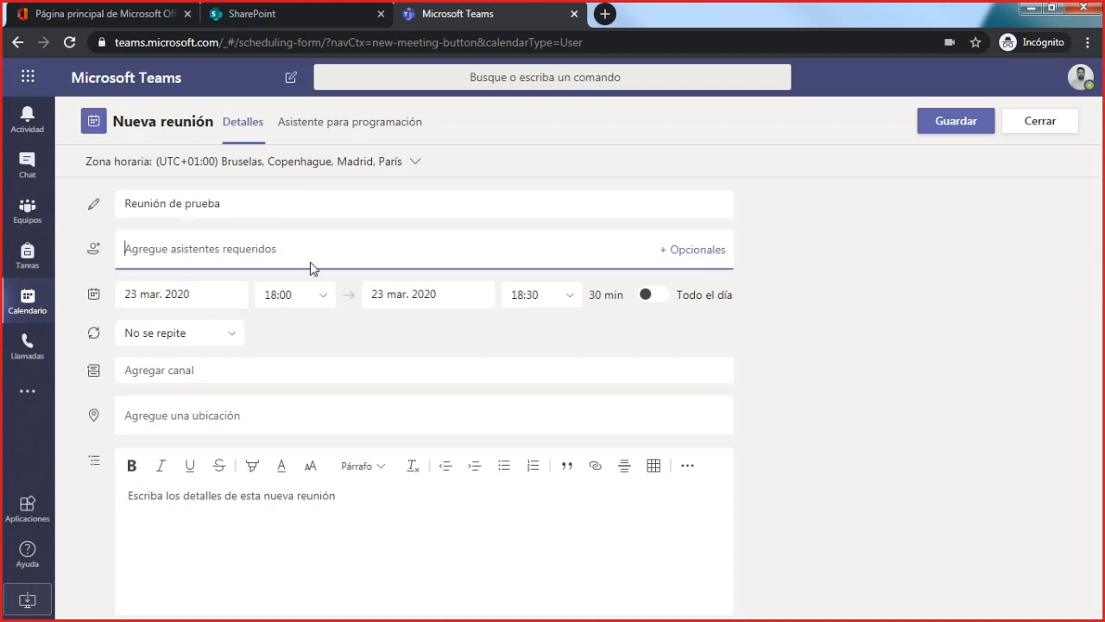
type("jo")
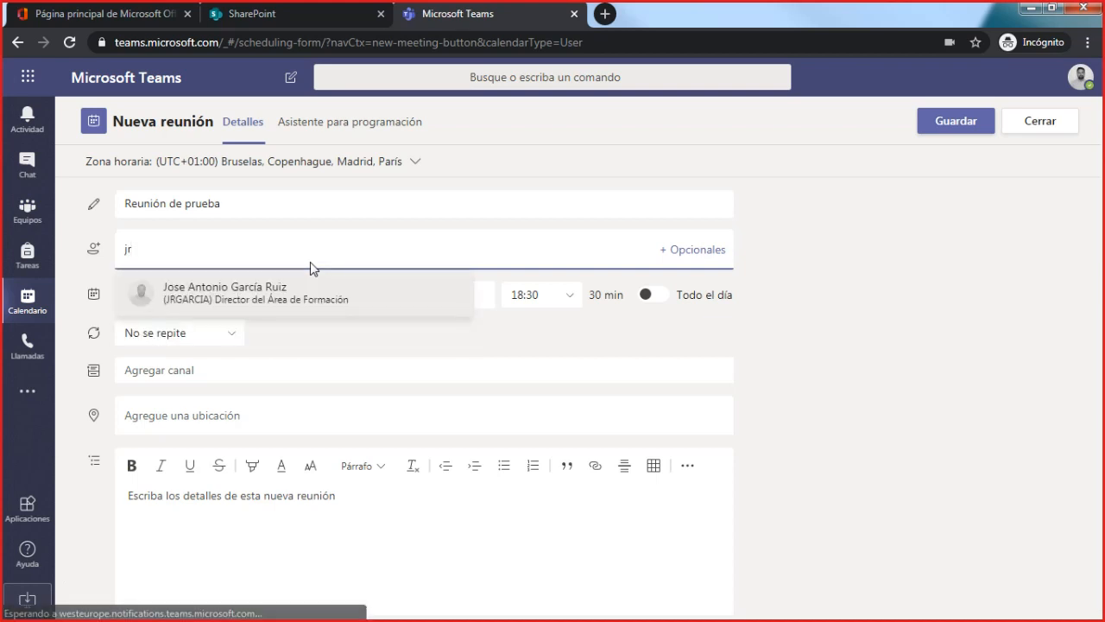
key("Return")
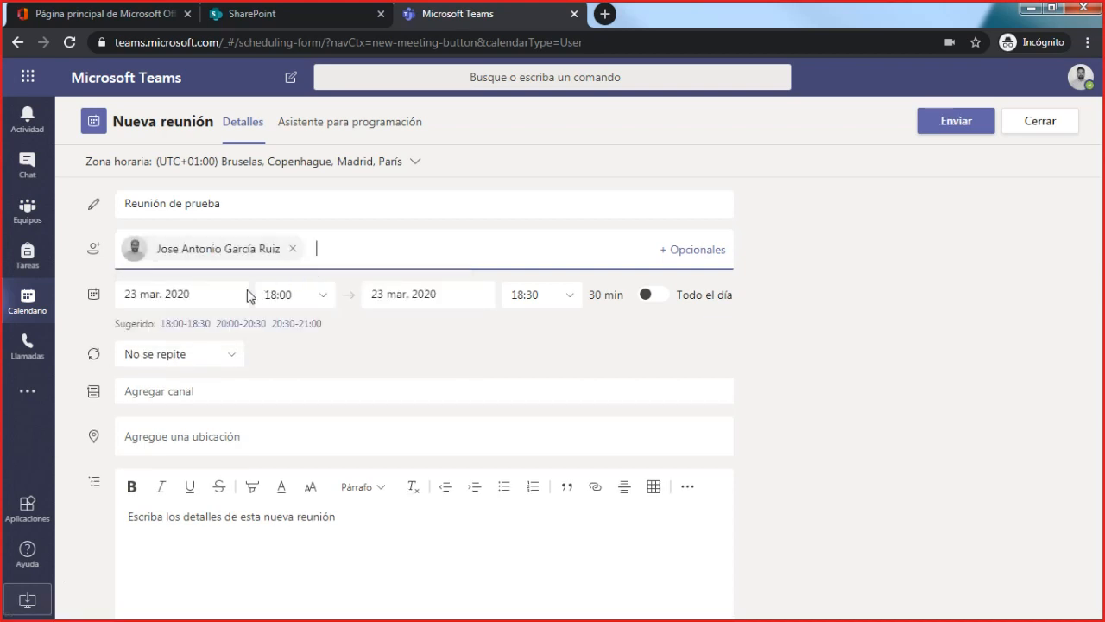
- Examine the new meeting's start and end date choices, recurrence options, available channels, and location and details fields
left_click(215, 290)
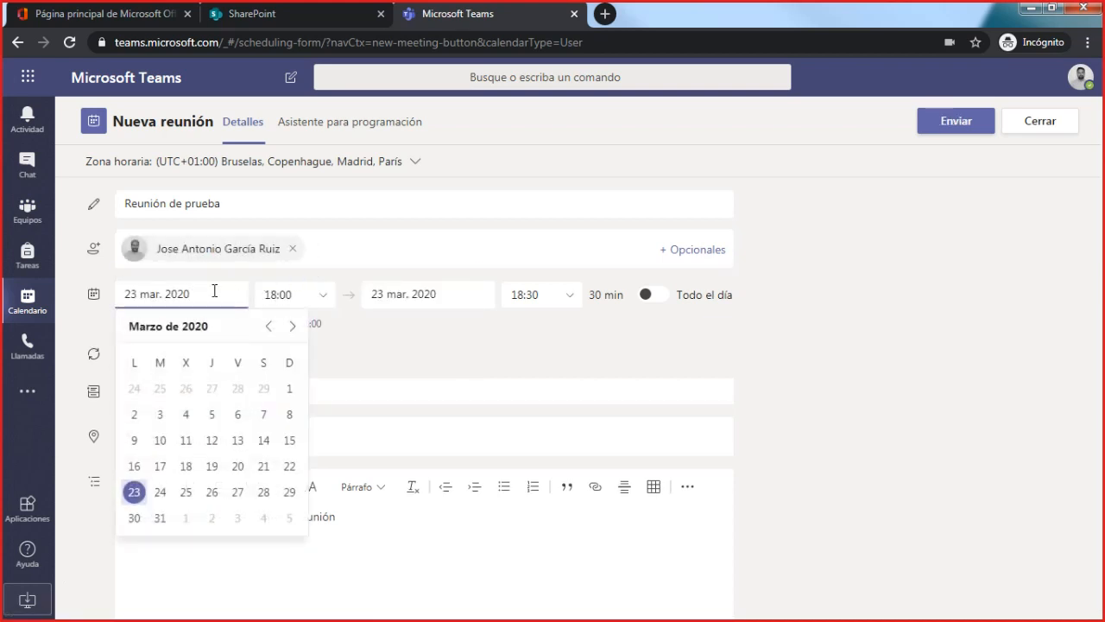
left_click(468, 294)
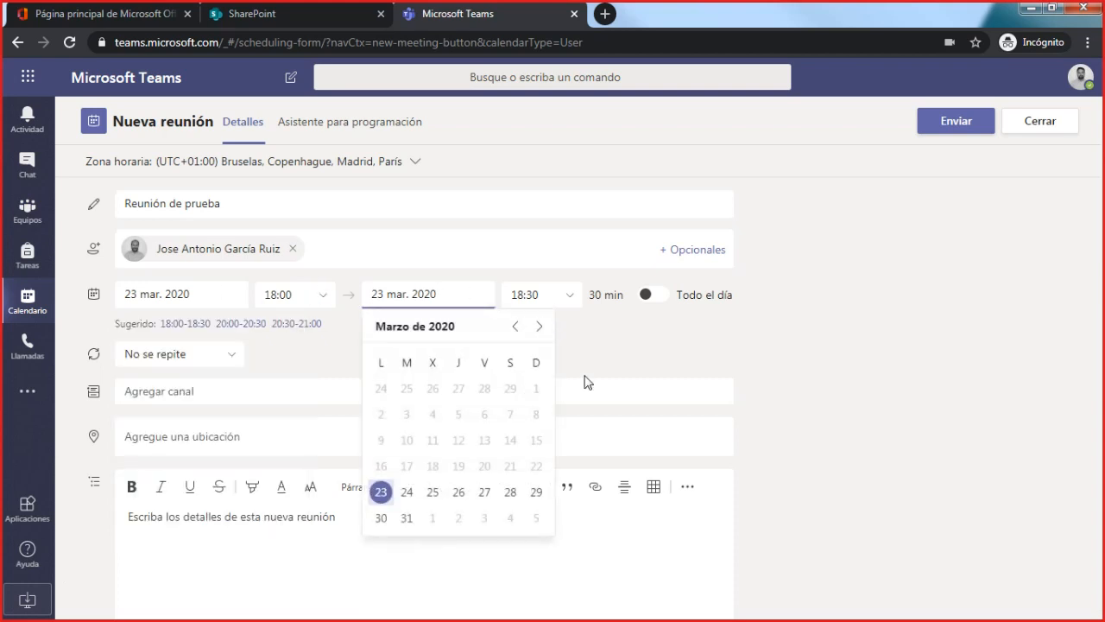
left_click(644, 350)
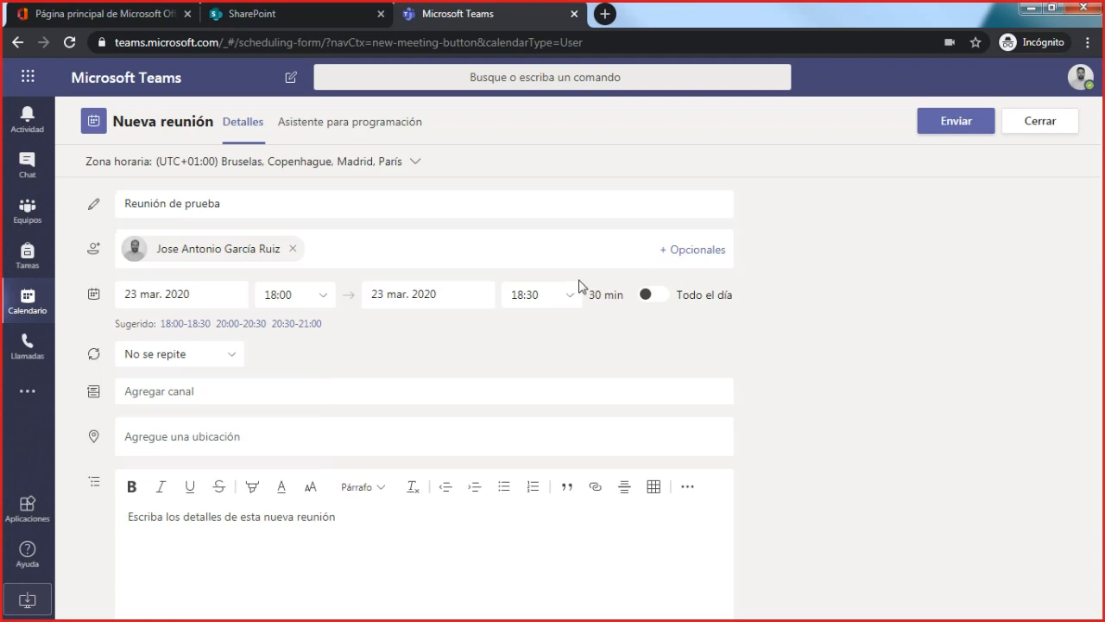
left_click(237, 356)
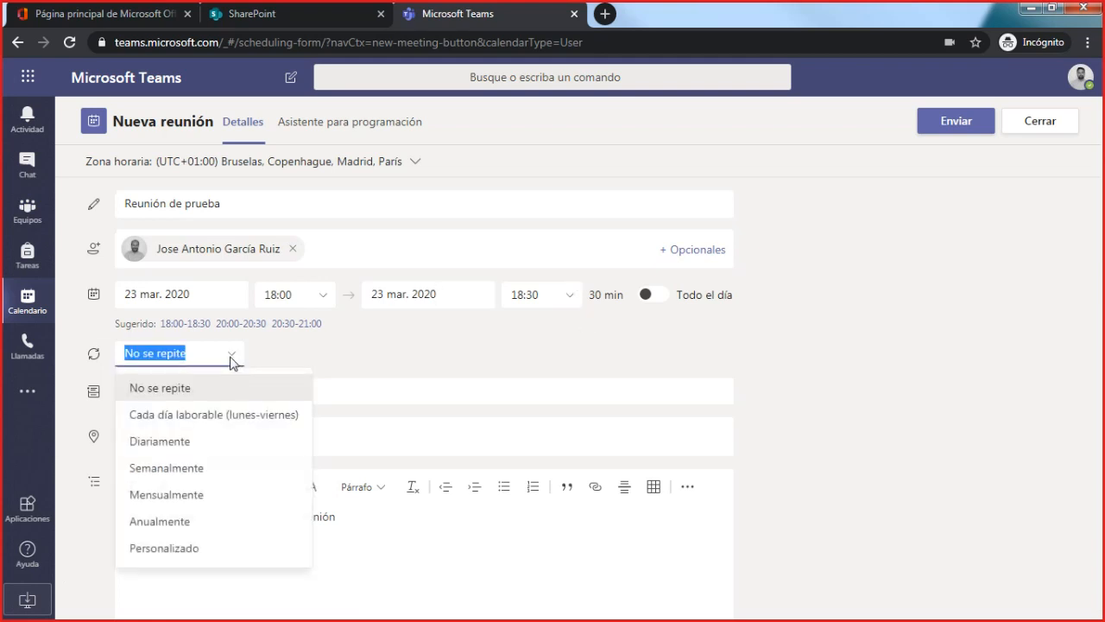
left_click(231, 357)
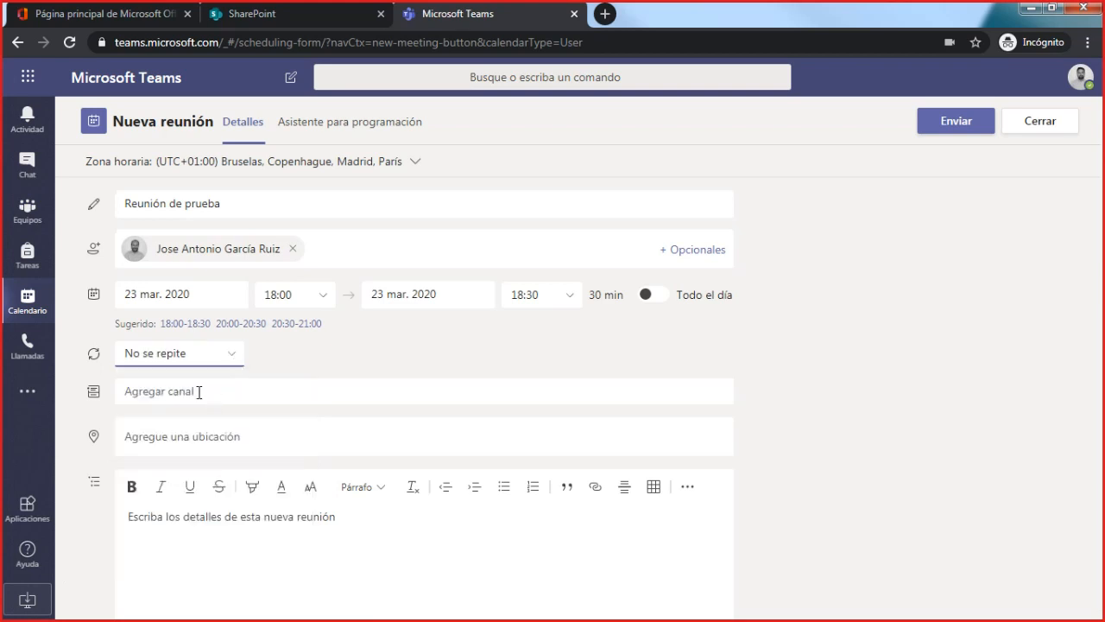
left_click(226, 398)
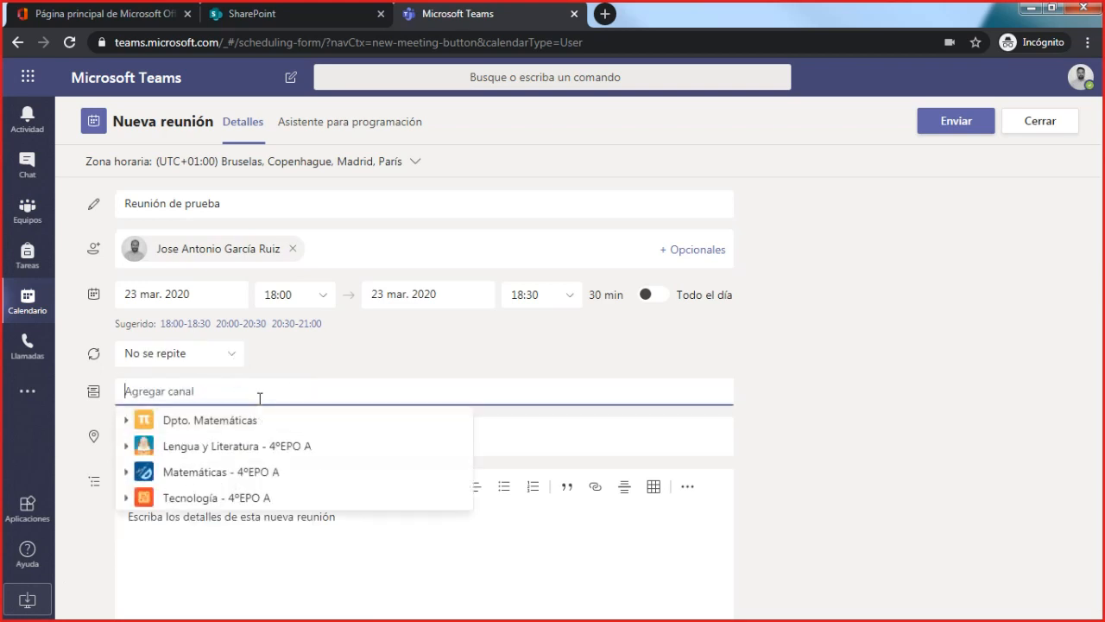
left_click(323, 371)
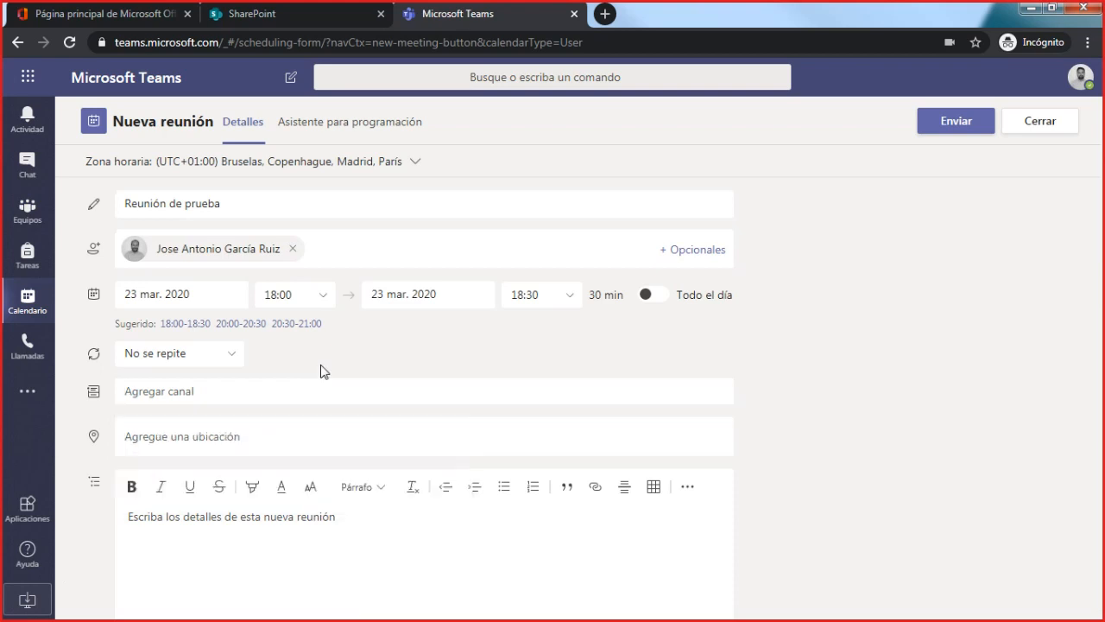
left_click(199, 438)
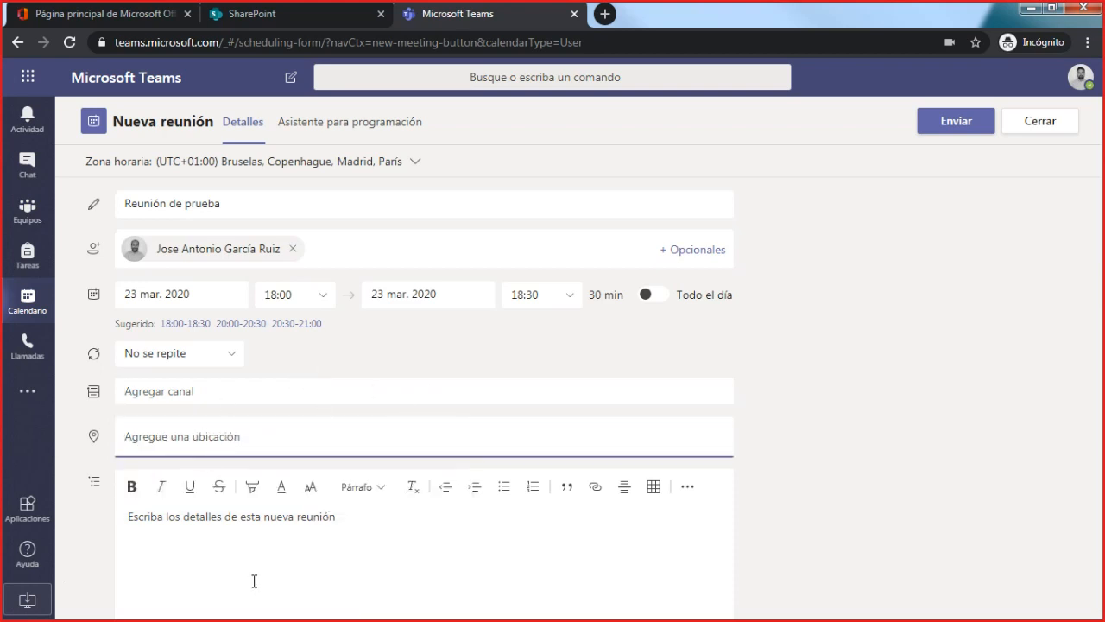
left_click(257, 547)
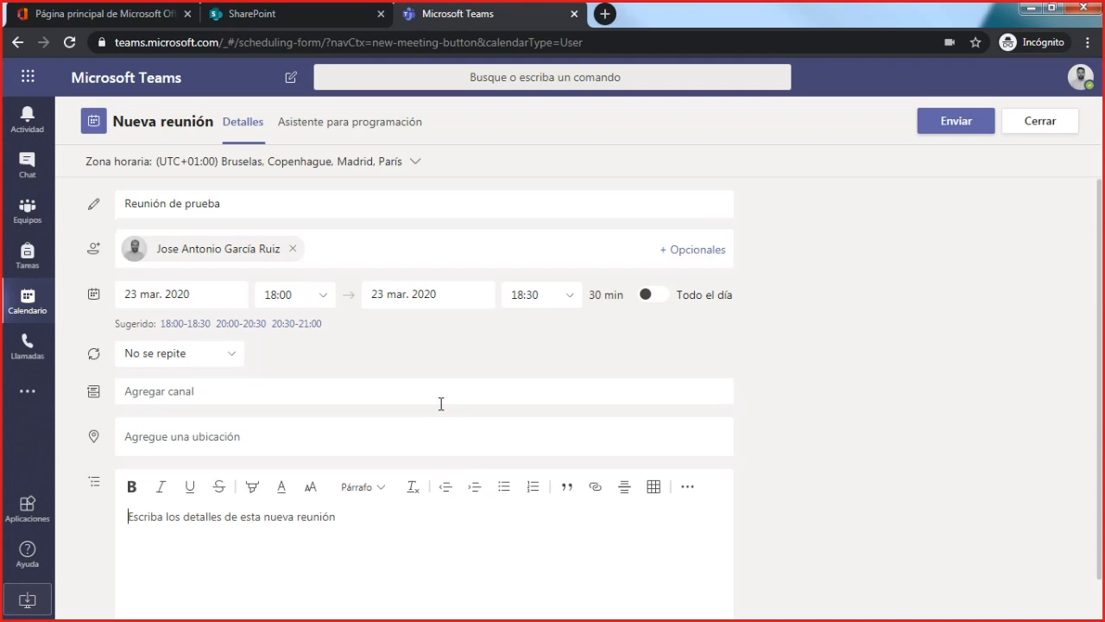
- Send the "Reunión de prueba" invitation and go to the General channel of the Tecnología - 4ºEPO A team
left_click(958, 128)
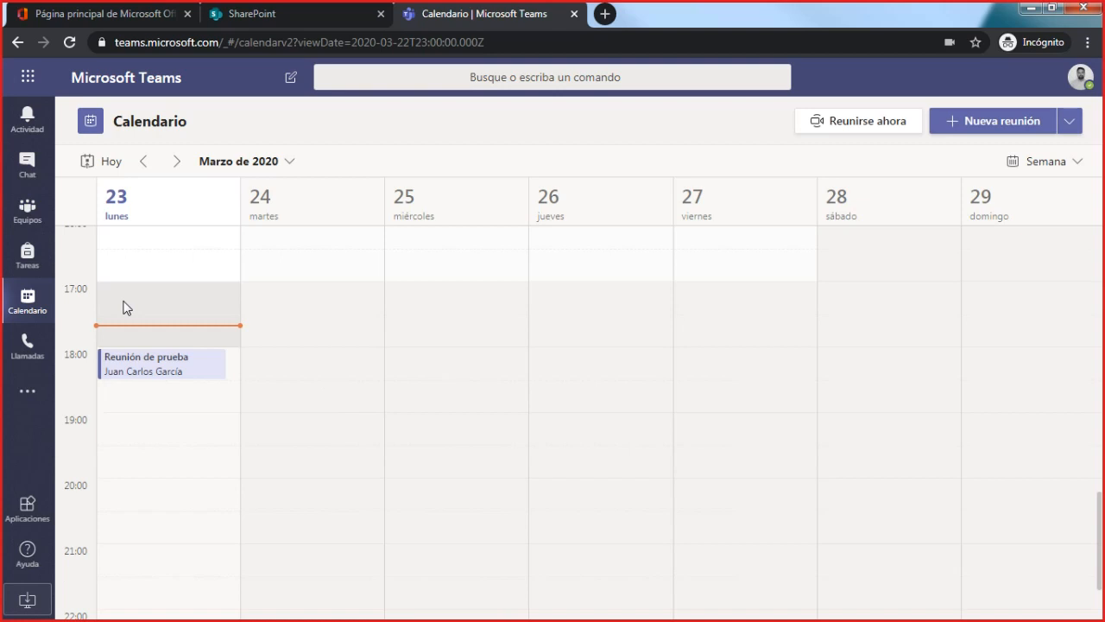
left_click(28, 210)
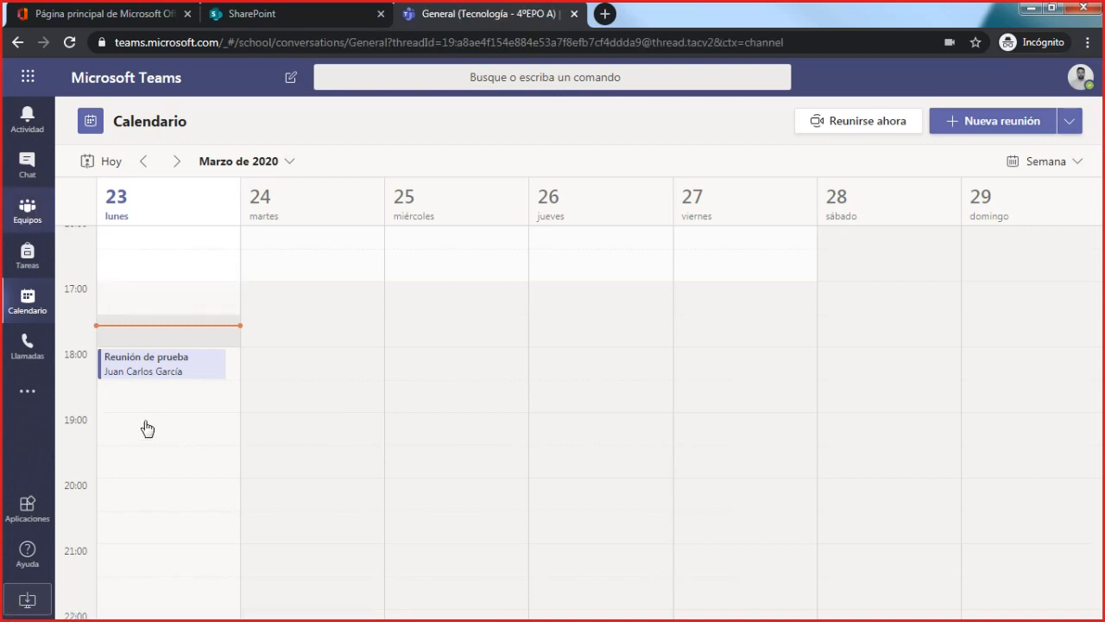
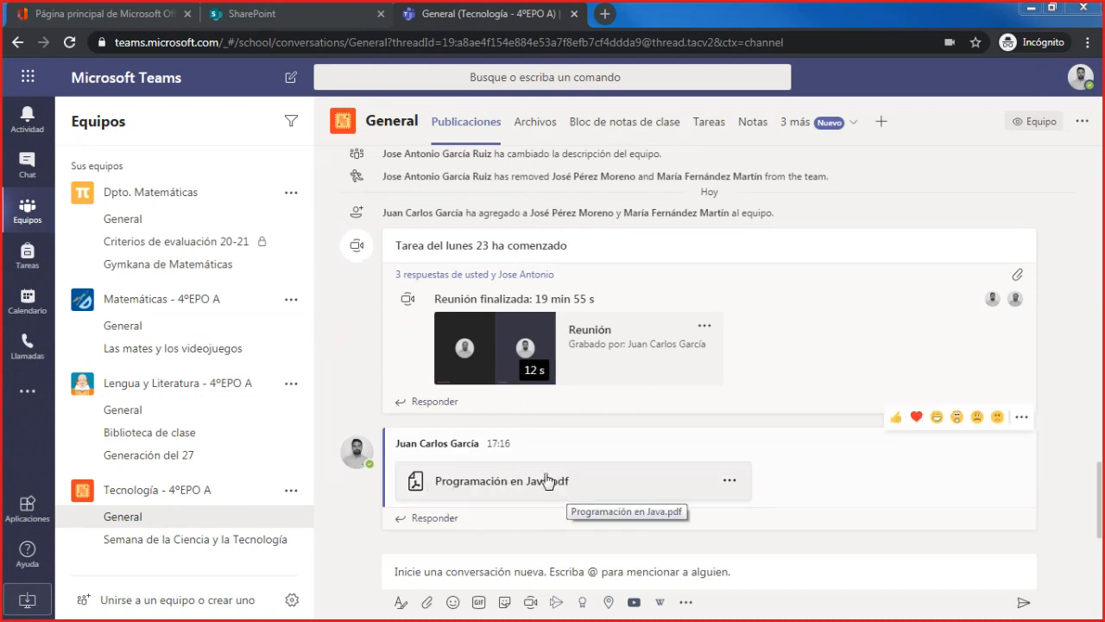
- Upload Programa.JPG, Recursividad.jpg and Recursividad.pdf to the channel's Materiales de clase folder and return to the General files
left_click(531, 126)
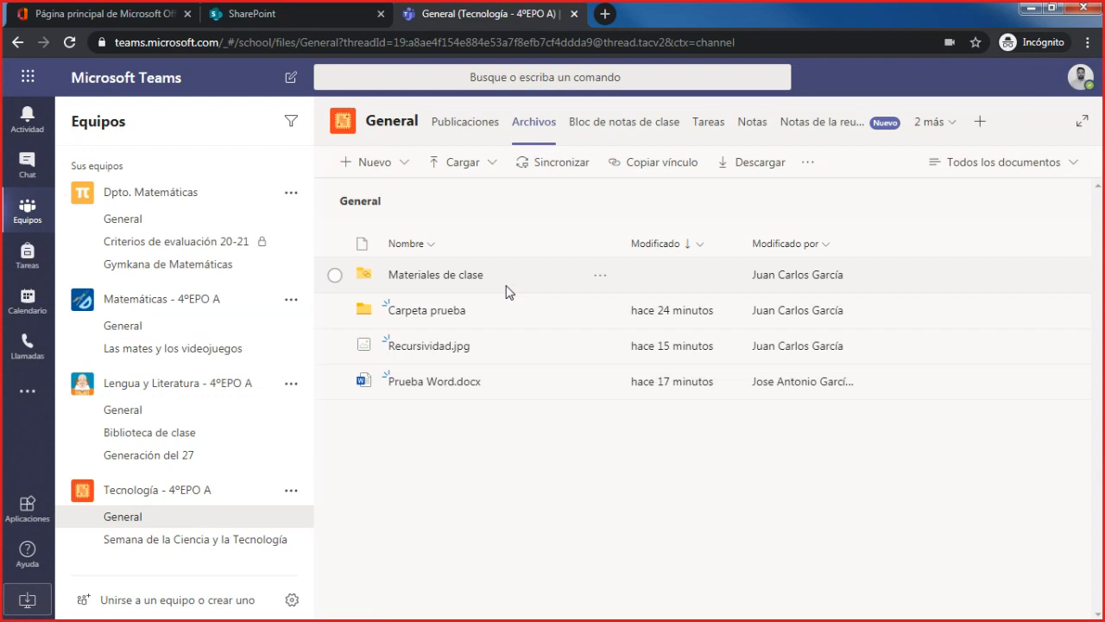
left_click(428, 276)
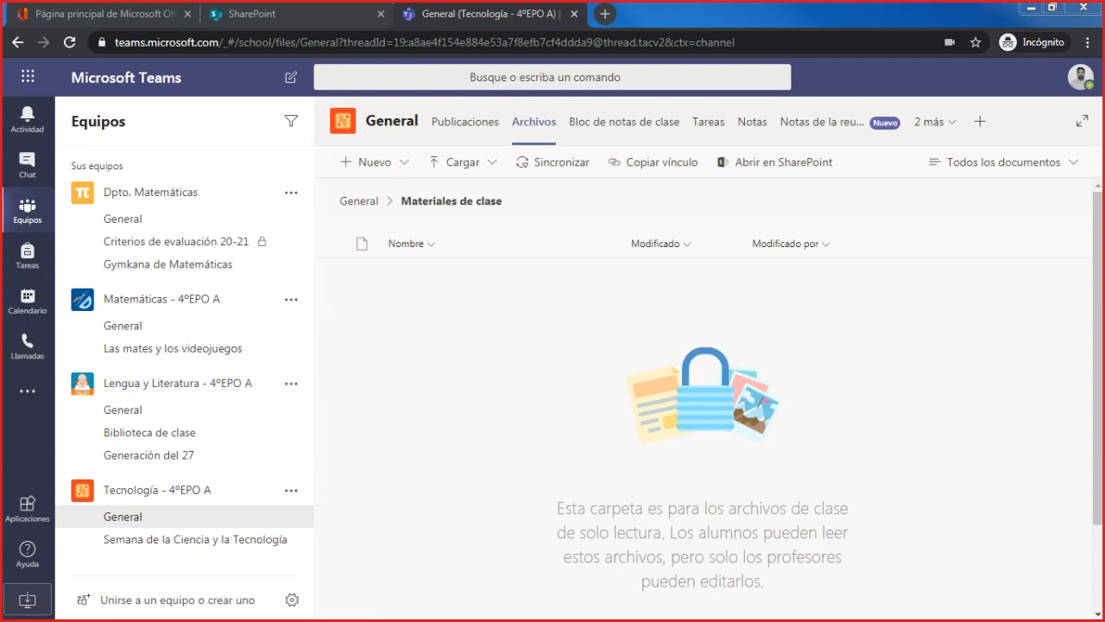
left_click_drag(3, 414, 509, 373)
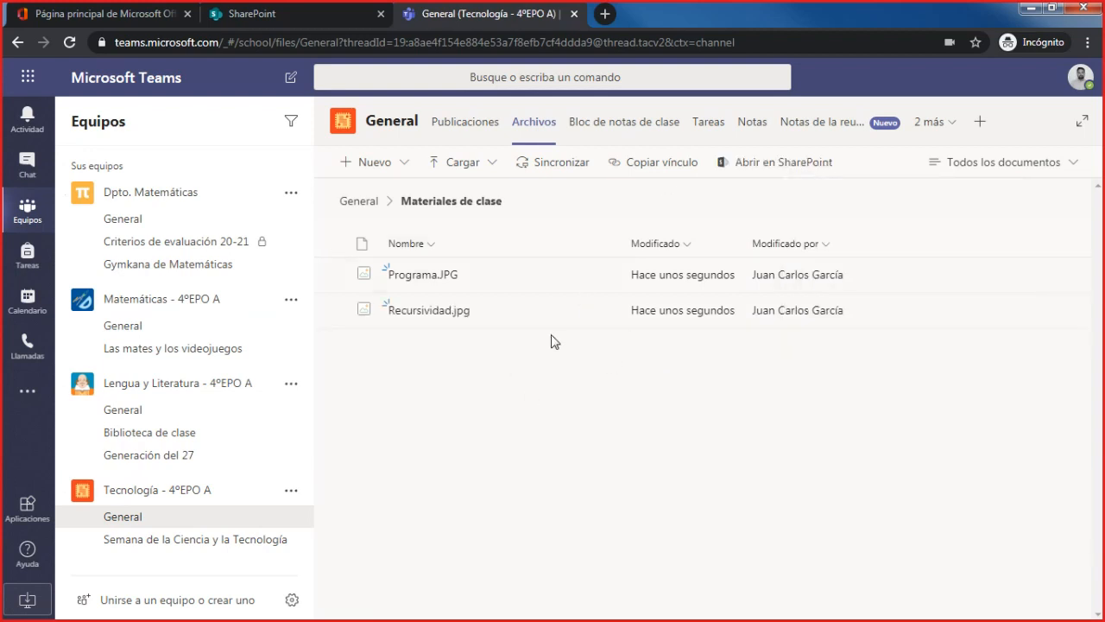
left_click(442, 298)
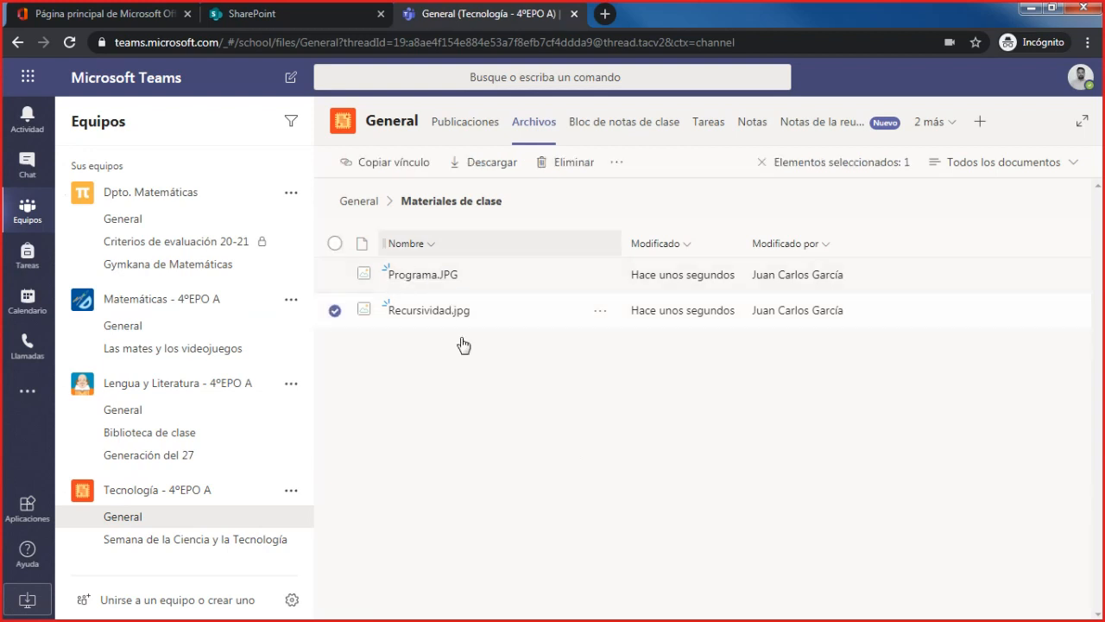
left_click(476, 372)
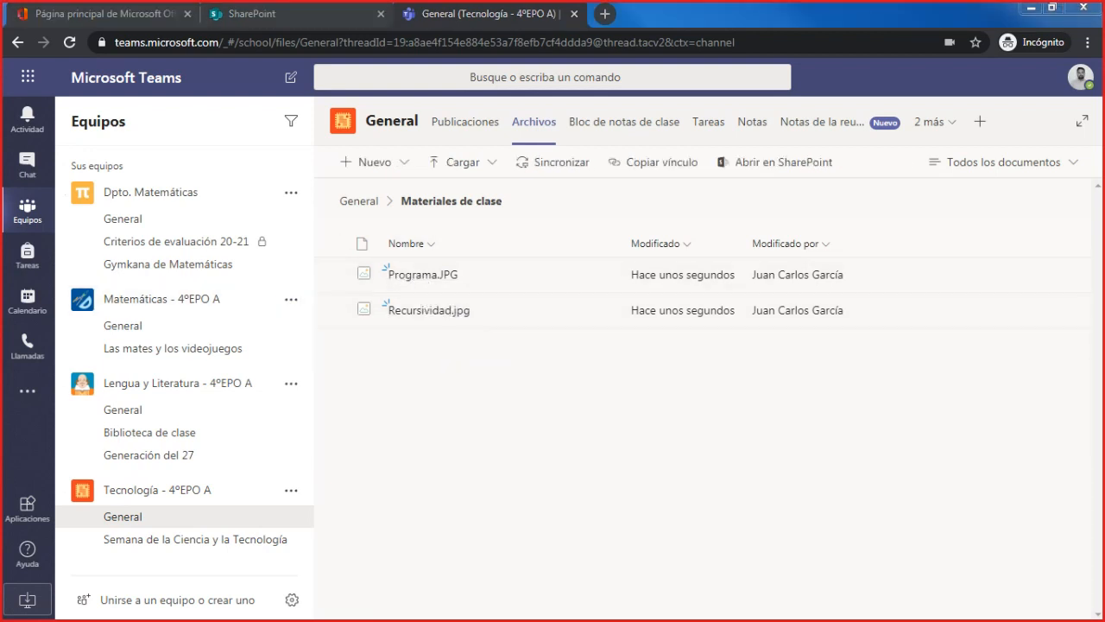
left_click_drag(1, 328, 461, 457)
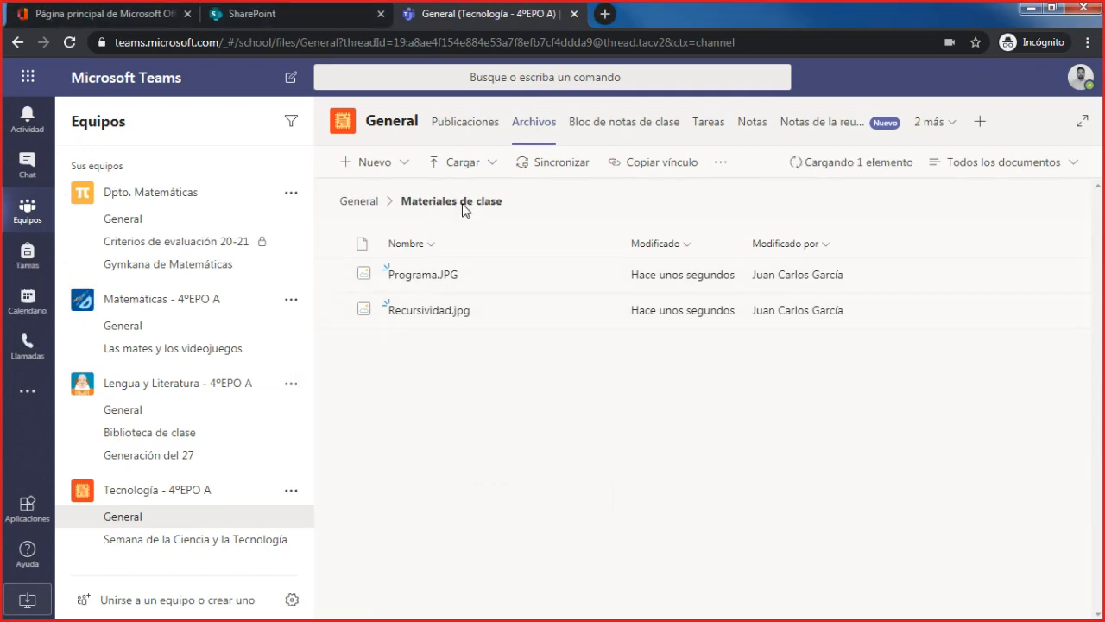
left_click(355, 201)
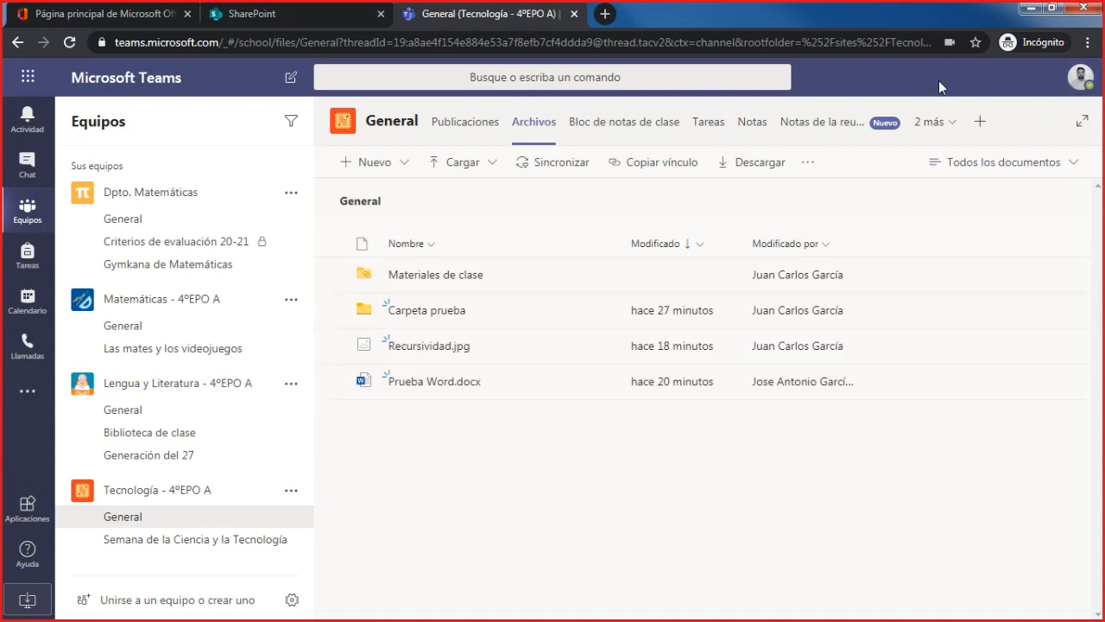
left_click(535, 127)
- Sign out of the teacher's Teams account and close the Teams and SharePoint pages, leaving the Office sign-in page open
left_click(1080, 77)
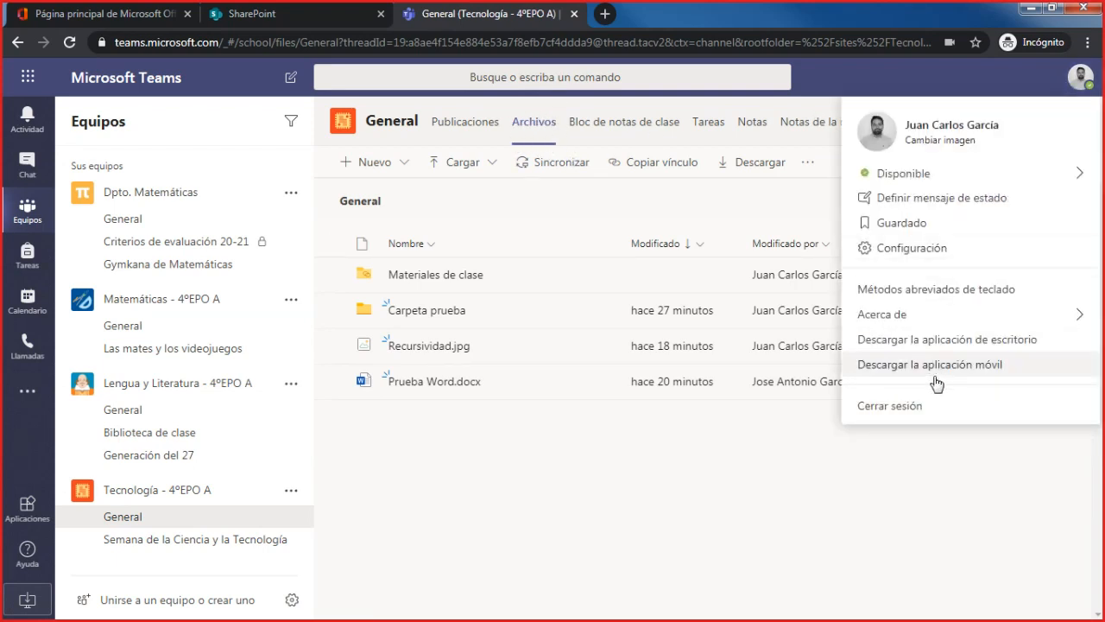
left_click(914, 411)
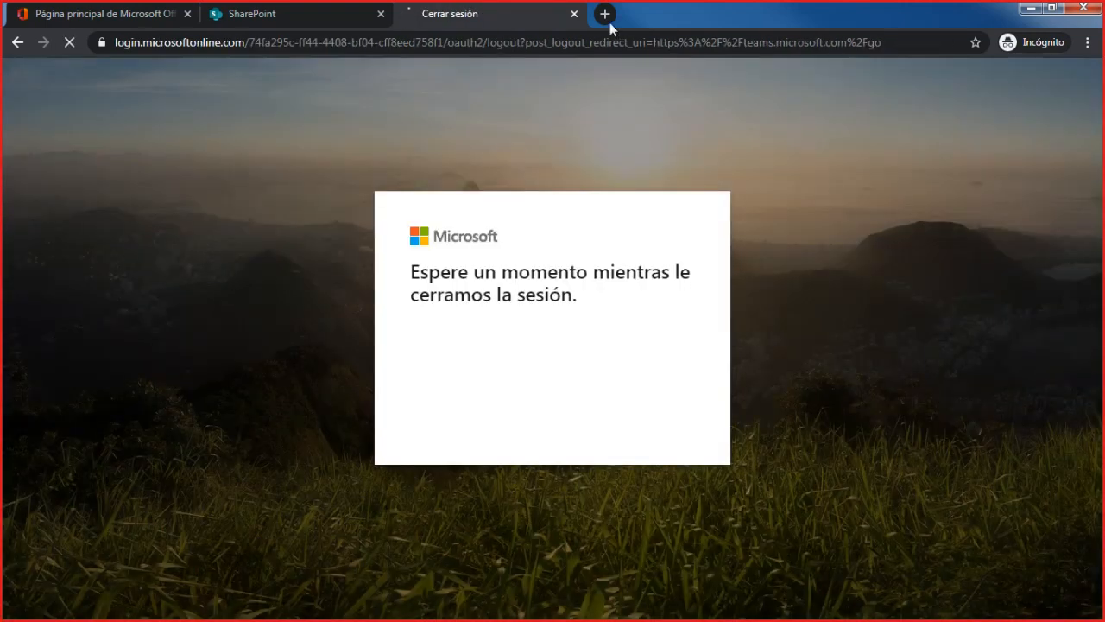
left_click(574, 14)
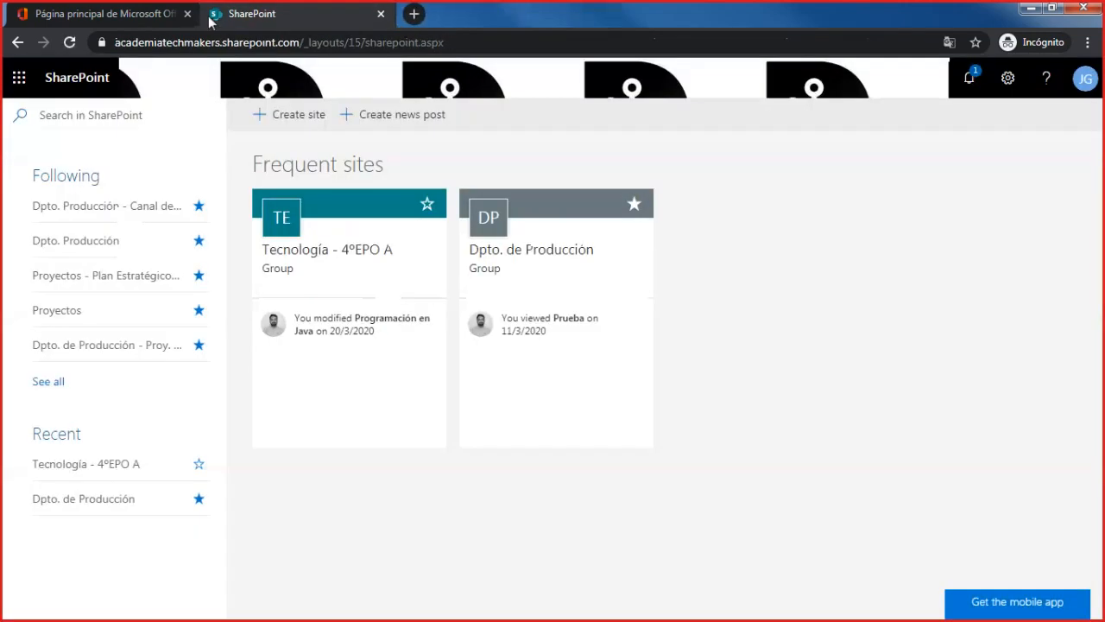
left_click(158, 12)
left_click(380, 14)
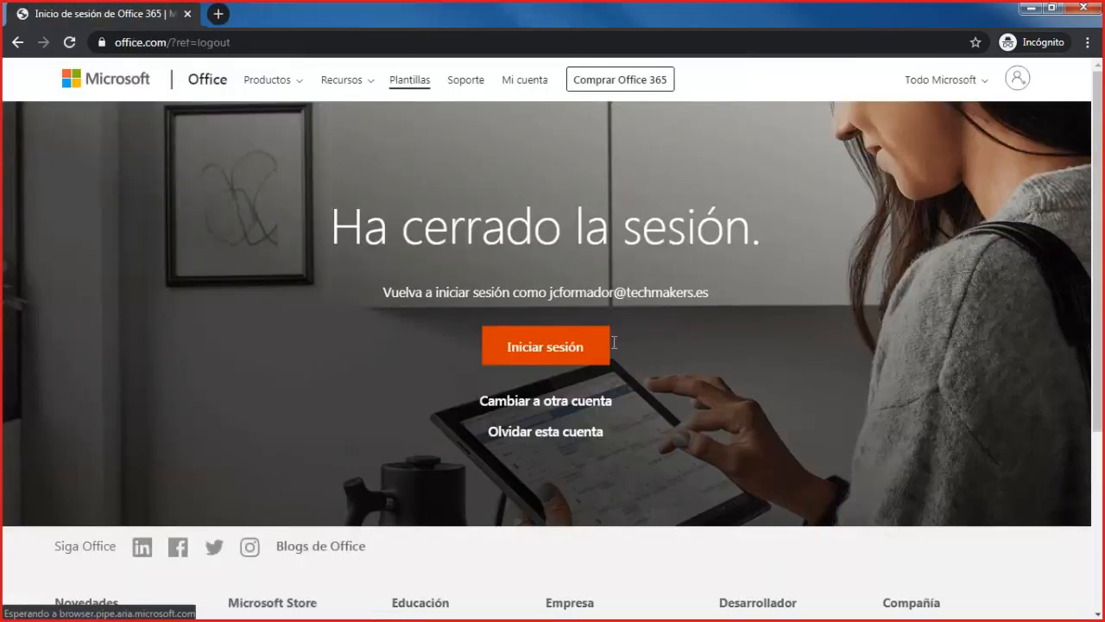
- Sign in to Office 365 with a different account, entering the student's e-mail and account password
left_click(560, 404)
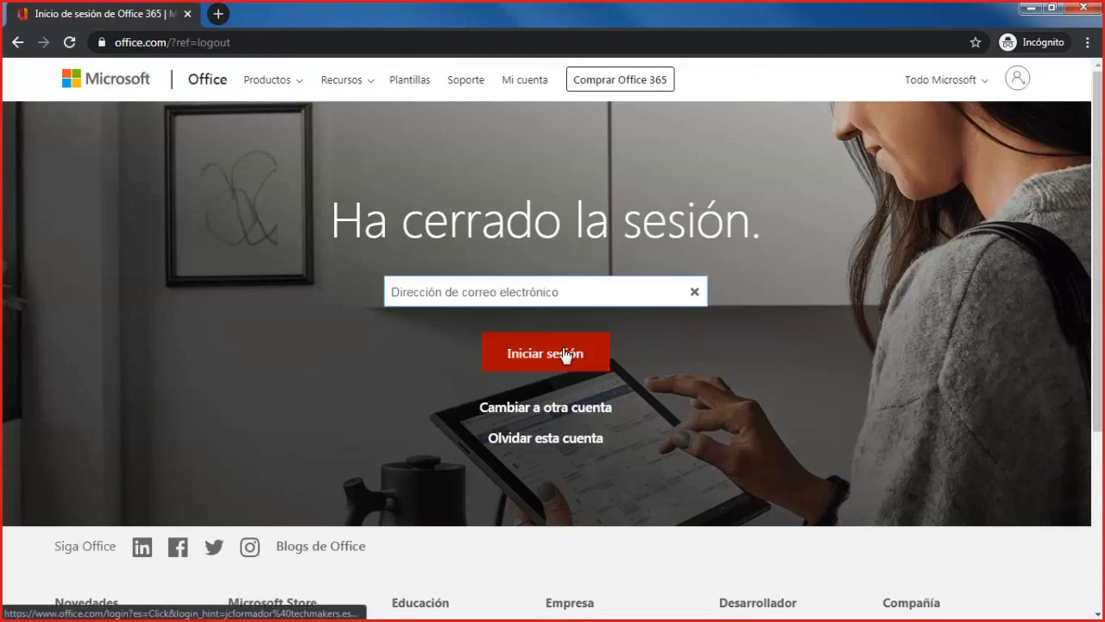
left_click(566, 349)
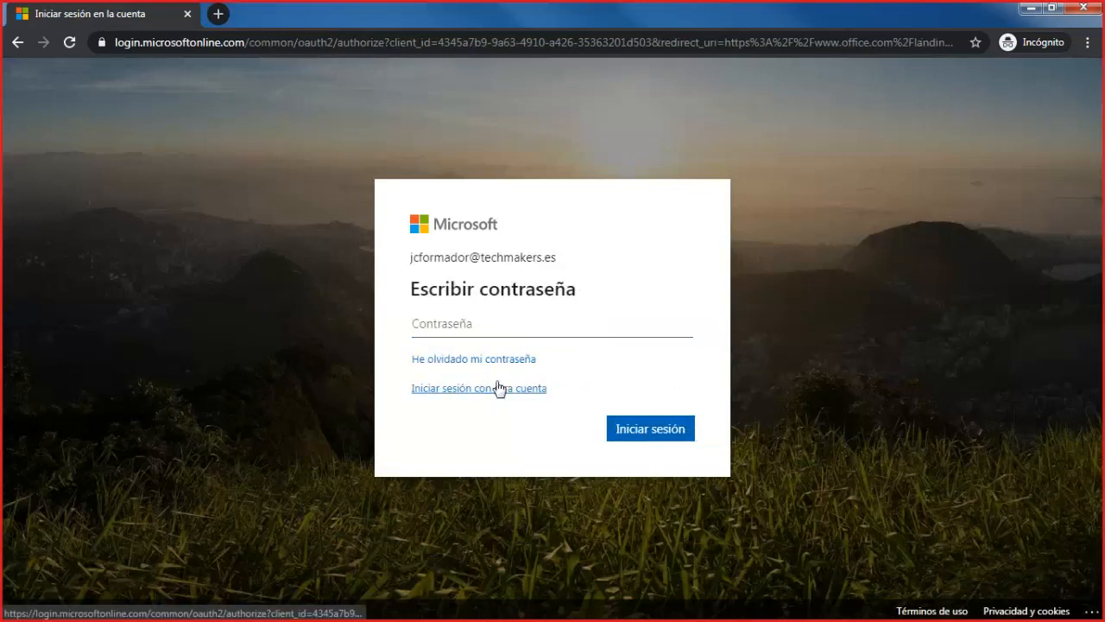
left_click(501, 388)
left_click(508, 399)
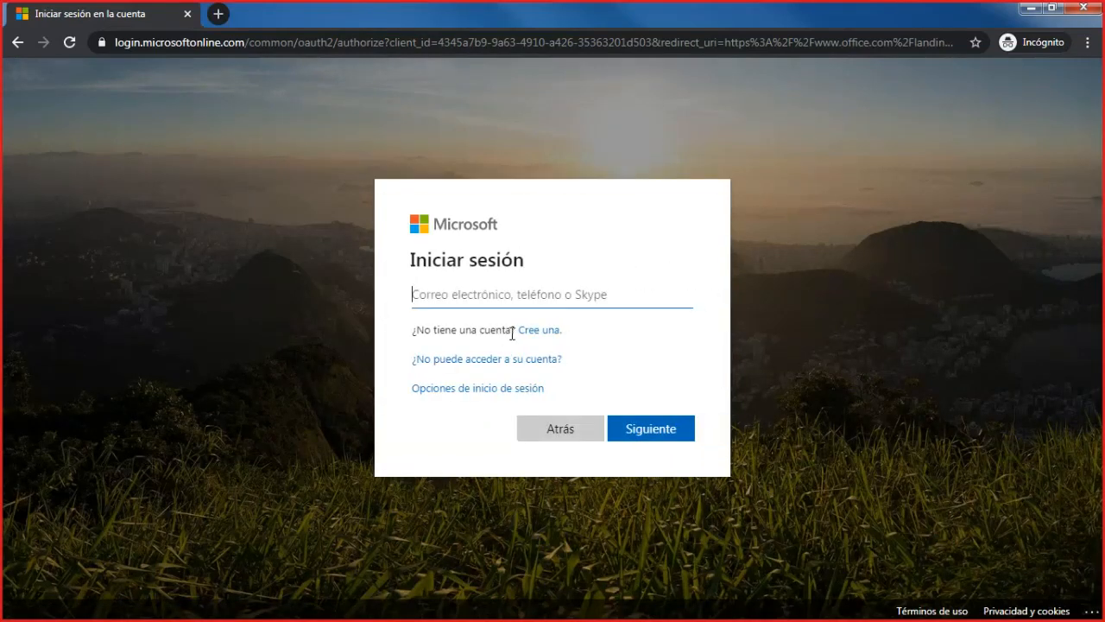
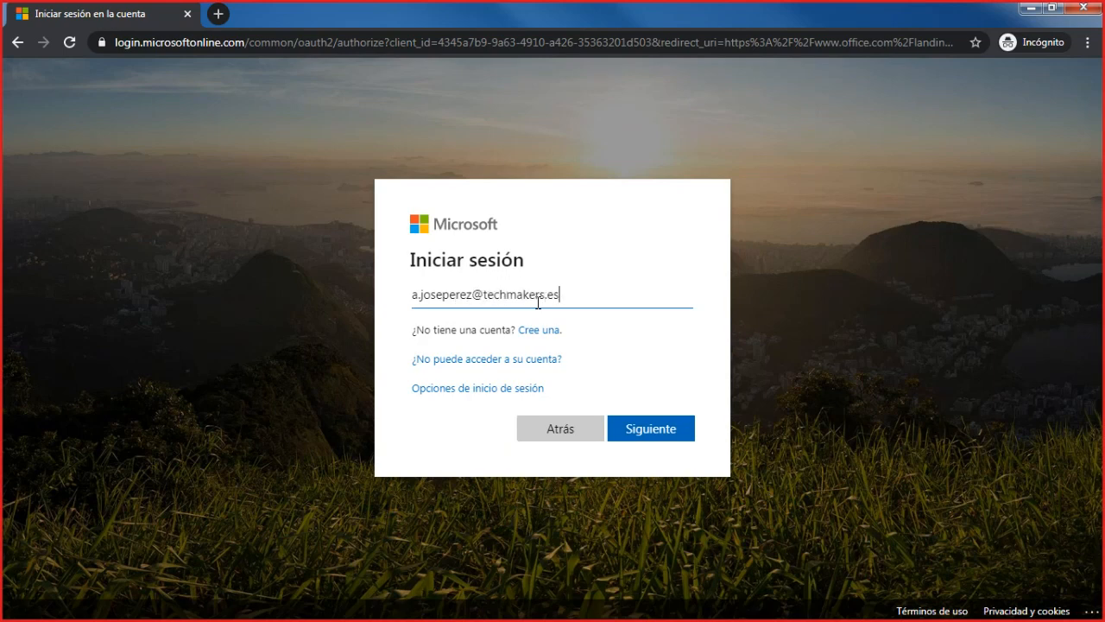
key("Return")
type("a")
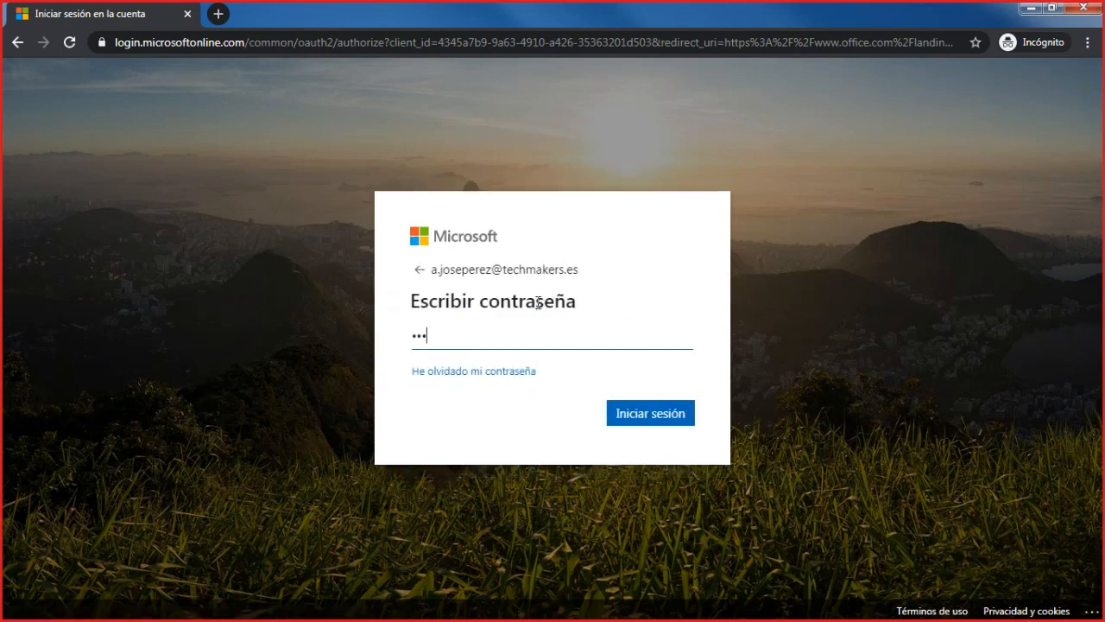
key("Return")
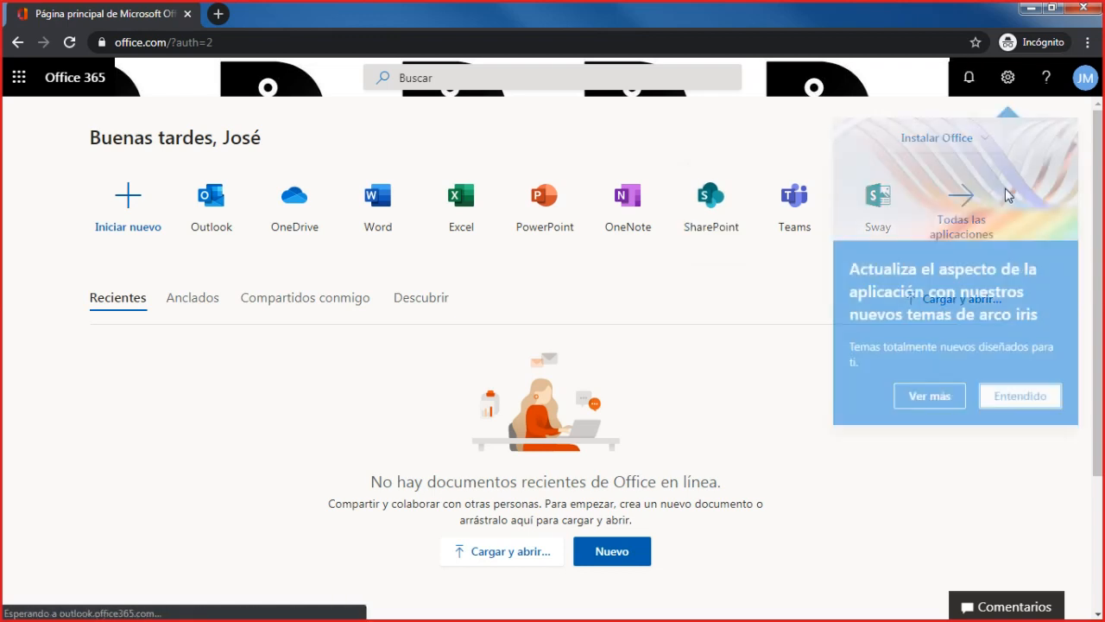
- Open Teams from the student's Office 365 home page, dismissing the theme notice, desktop app recommendation and notifications offer
left_click(1001, 406)
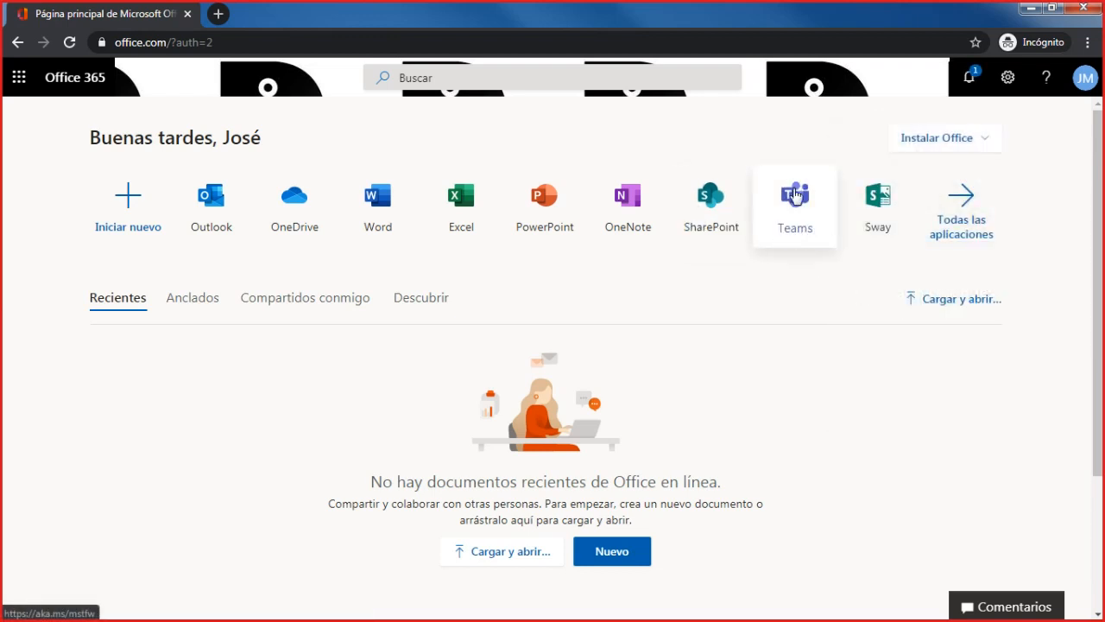
left_click(796, 207)
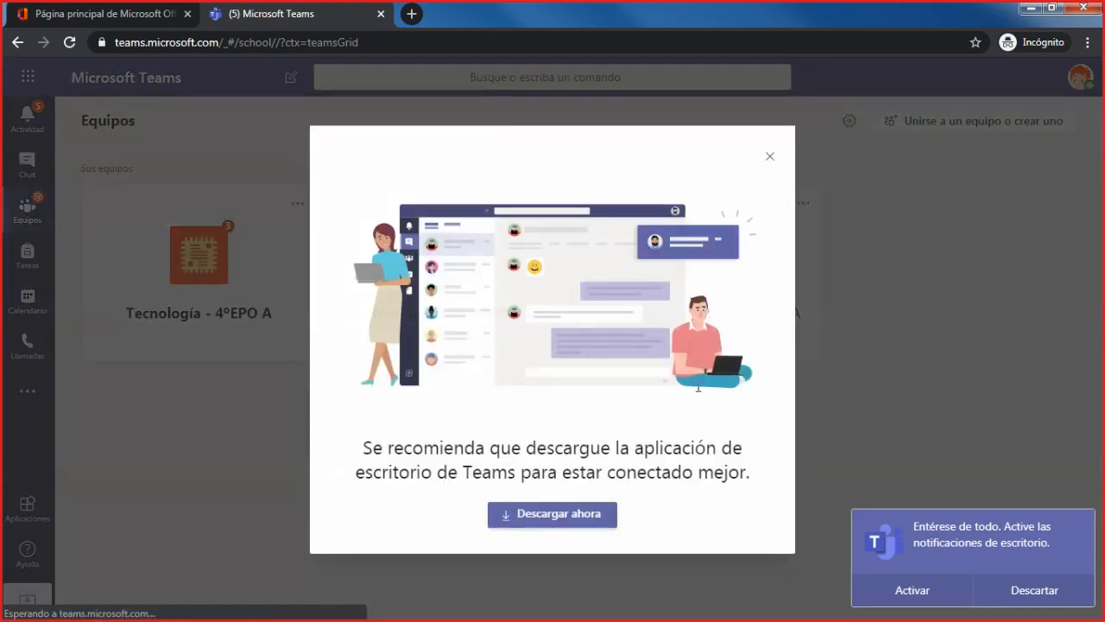
left_click(769, 155)
left_click(1027, 590)
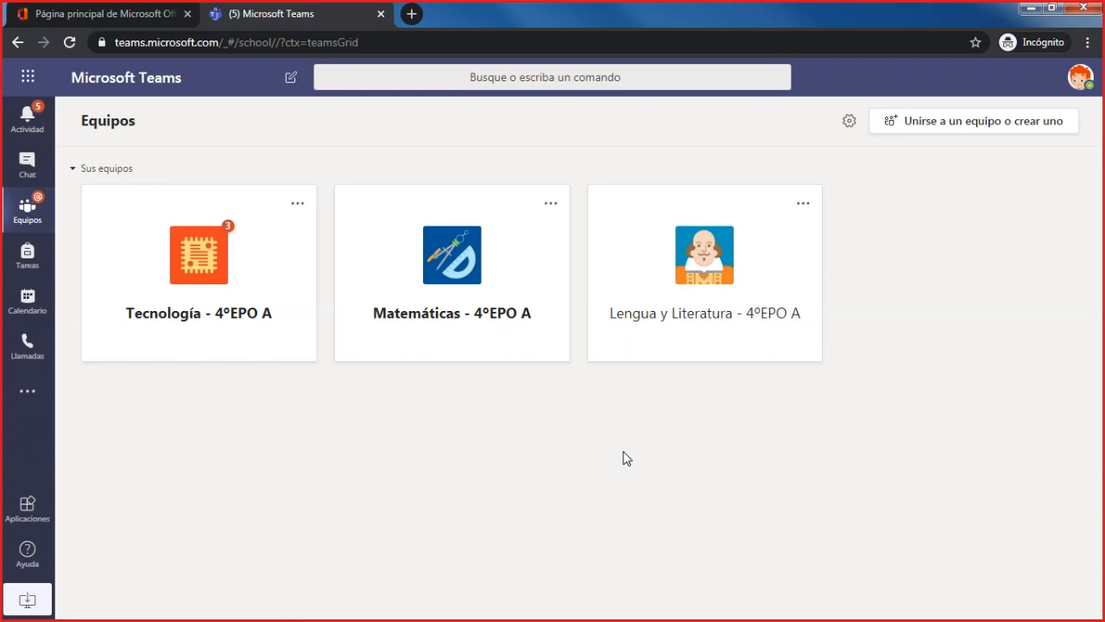
- Set the layout for browsing the student's teams to Lista
left_click(851, 125)
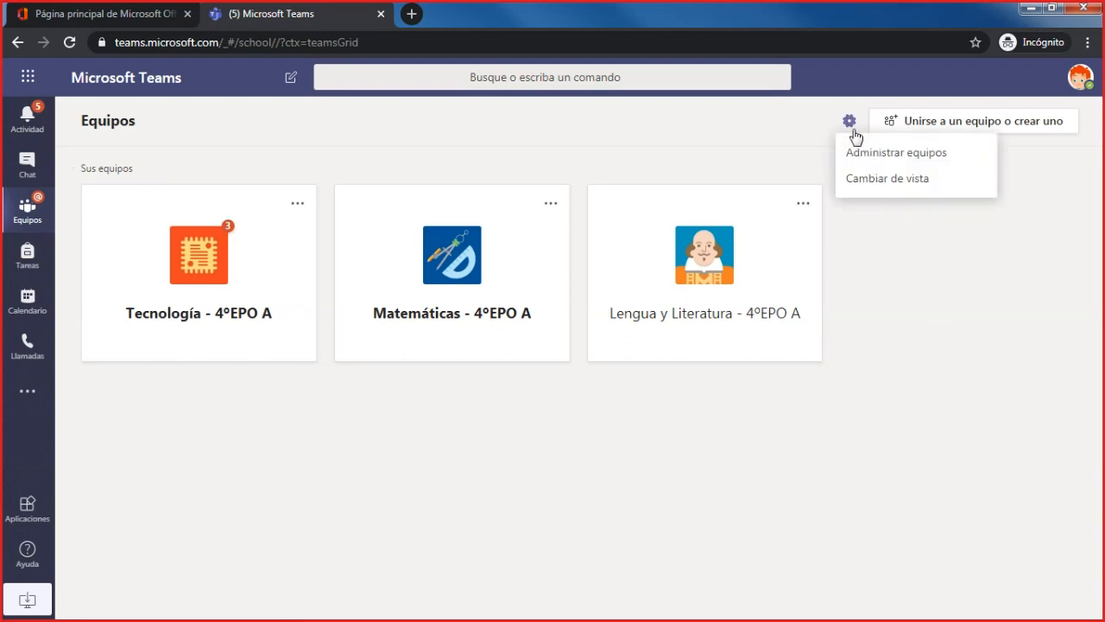
left_click(912, 191)
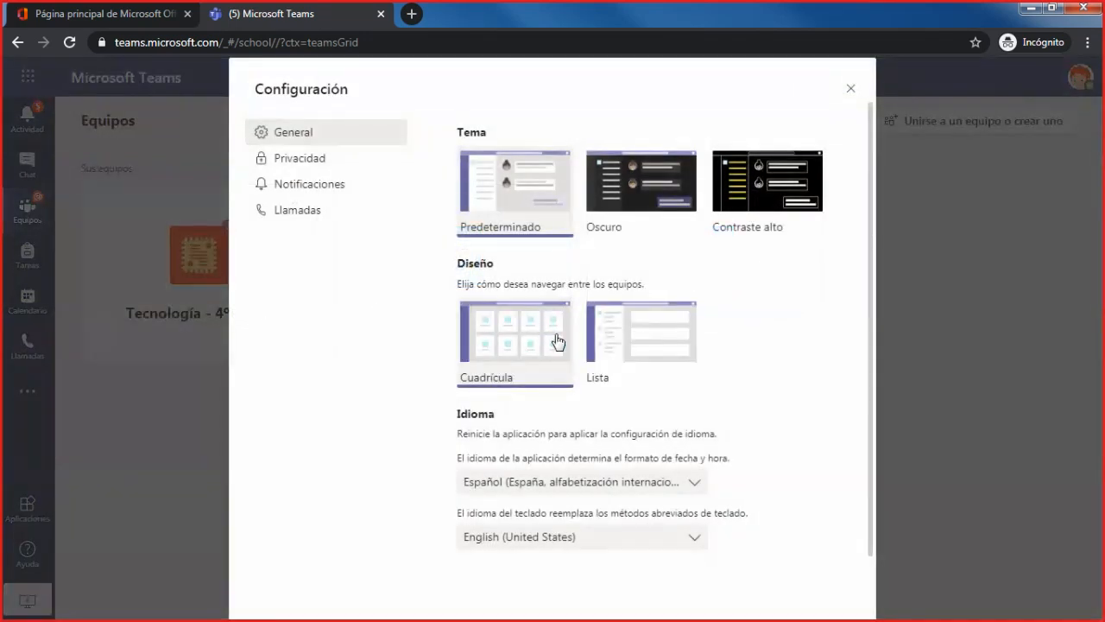
left_click(637, 367)
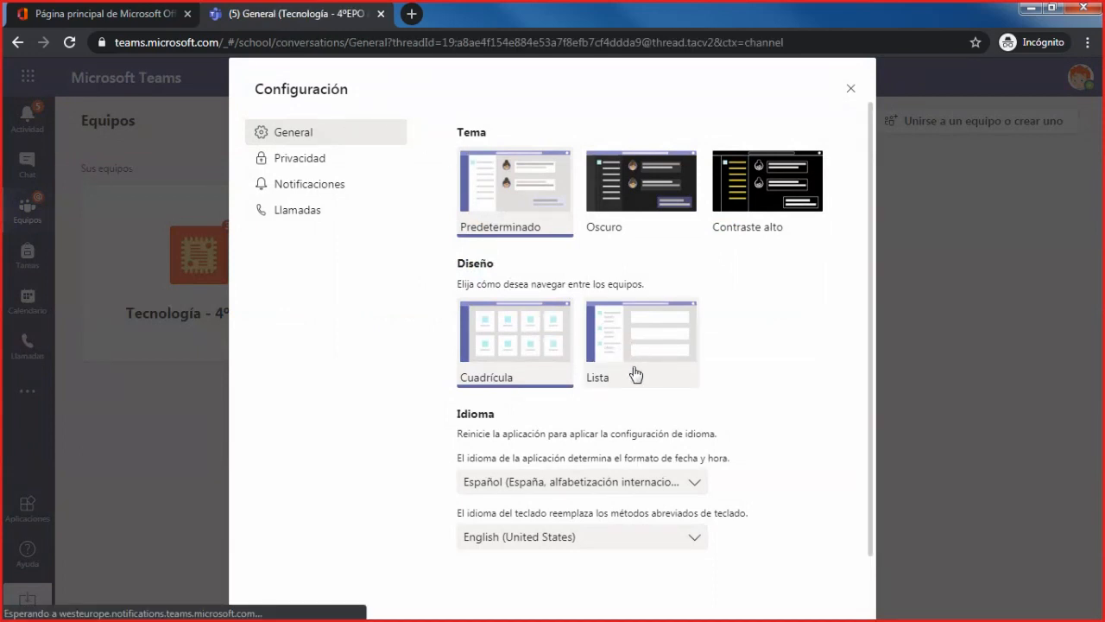
left_click(850, 88)
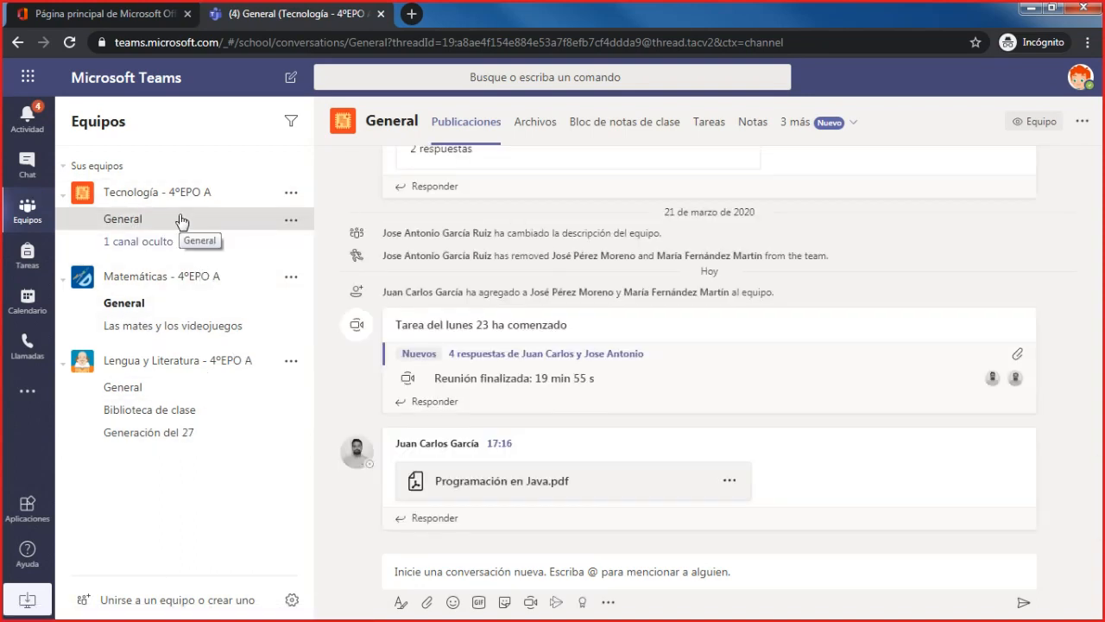
- Open Prueba Word.docx from the General channel's files as the student and dismiss the privacy notice
left_click(534, 128)
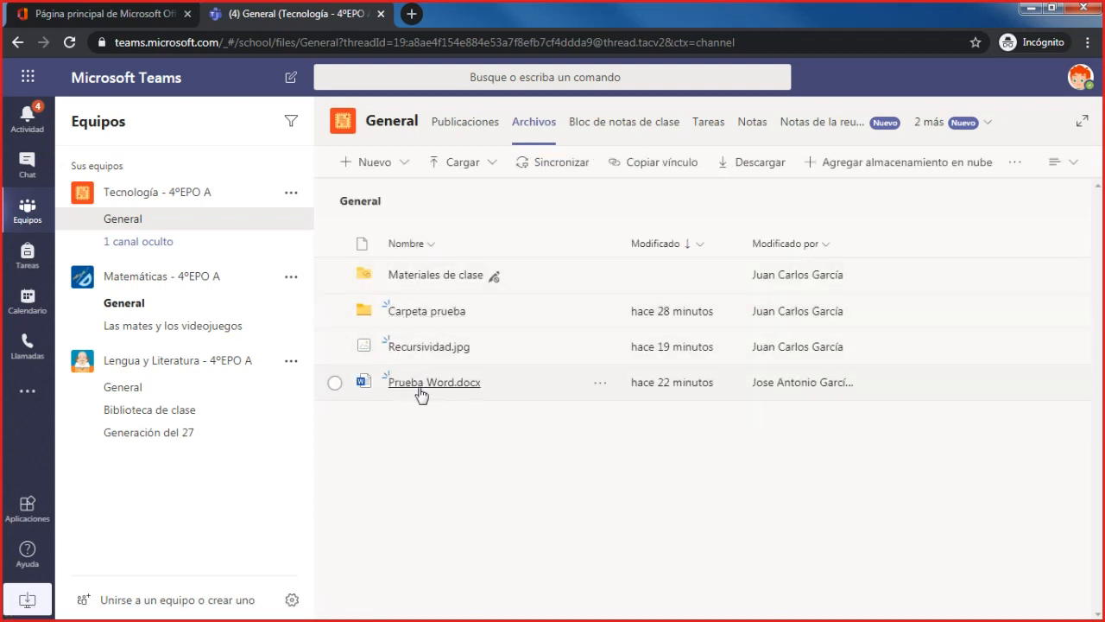
left_click(968, 127)
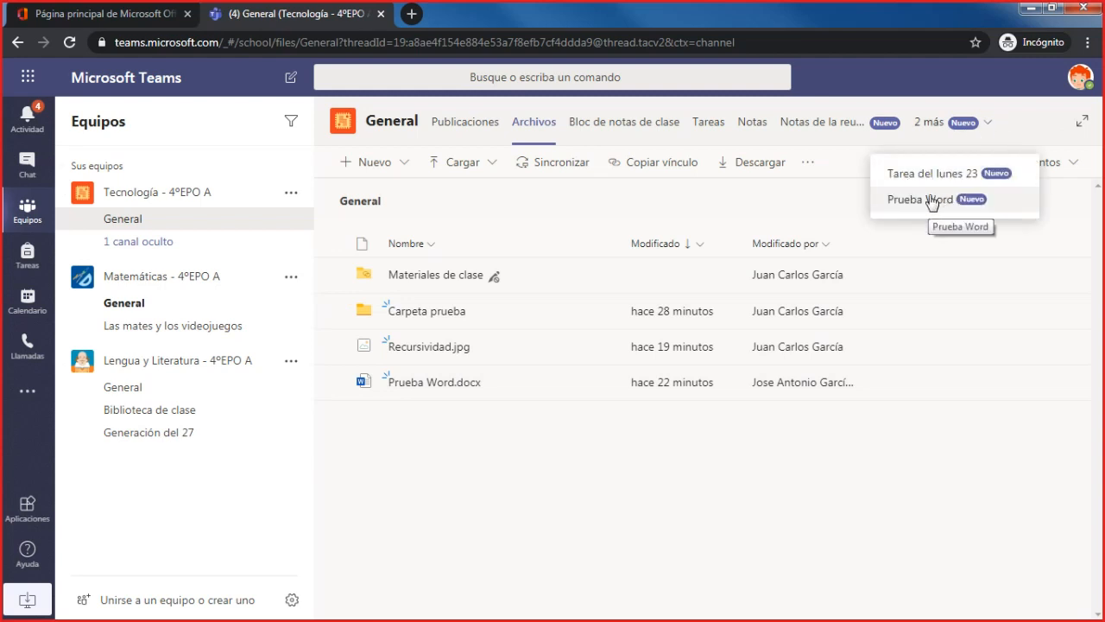
left_click(440, 387)
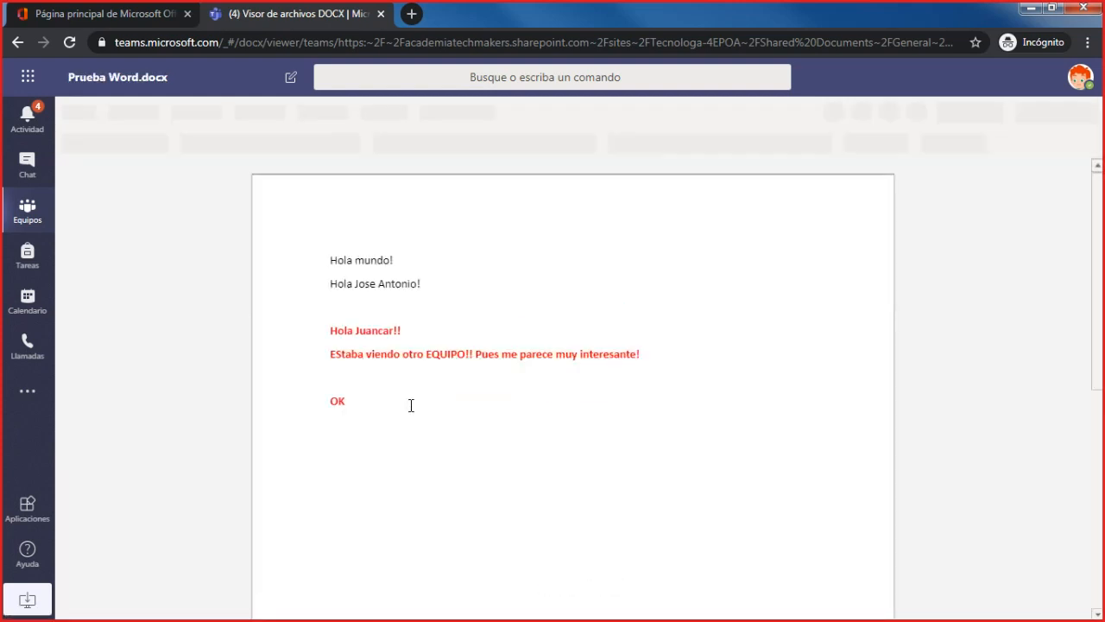
left_click(410, 425)
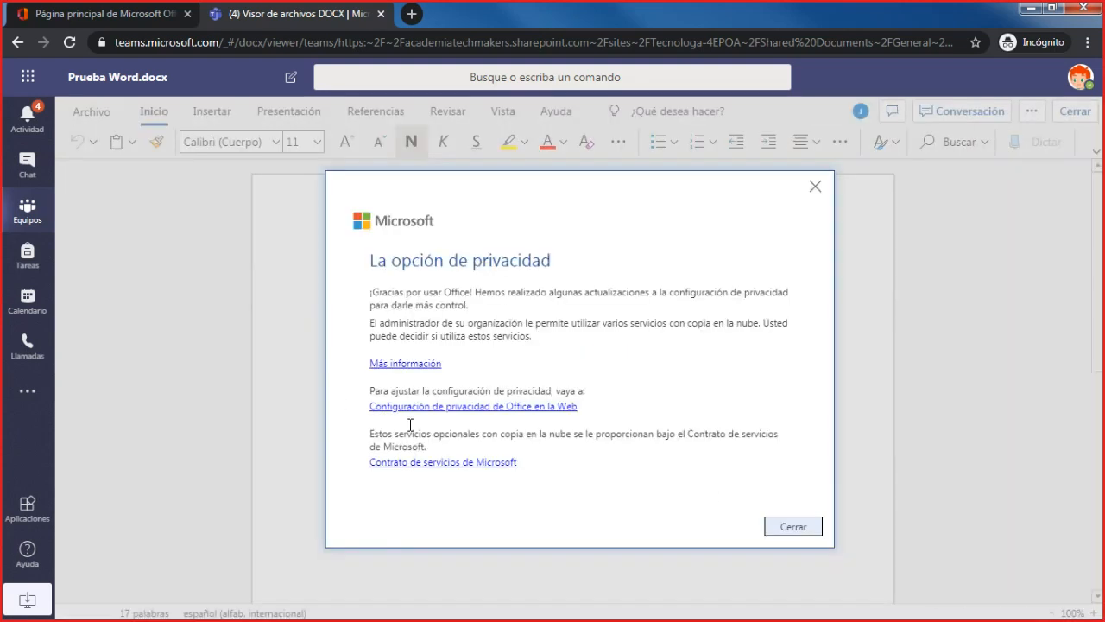
left_click(801, 533)
- Add the lines "dsafadfasd", "dafsdfasd", "f" and "fas" below the existing text and close the document
key("Return")
key("Return")
type("dsafadfasd")
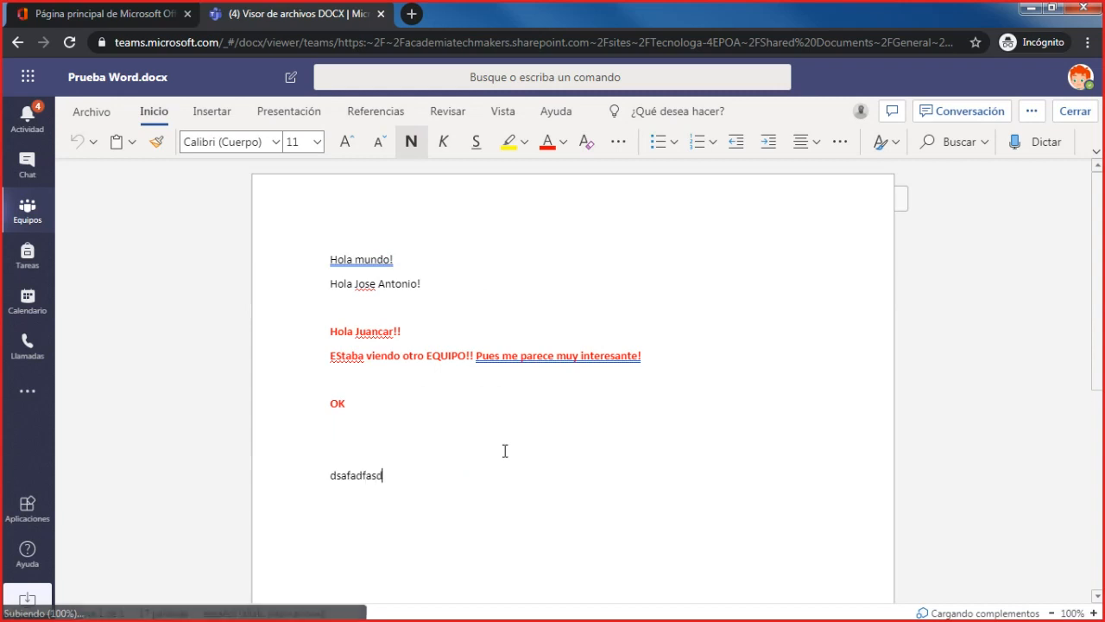
key("Return")
type("dafsdfasd")
key("Return")
type("f")
key("Return")
key("Return")
type("fas")
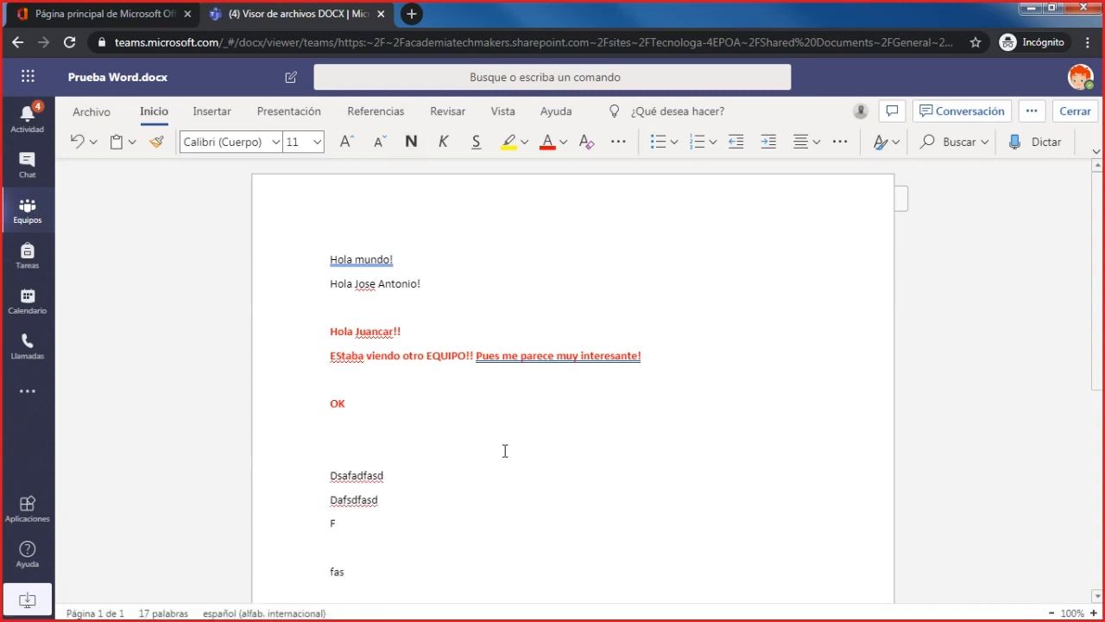
left_click(1075, 111)
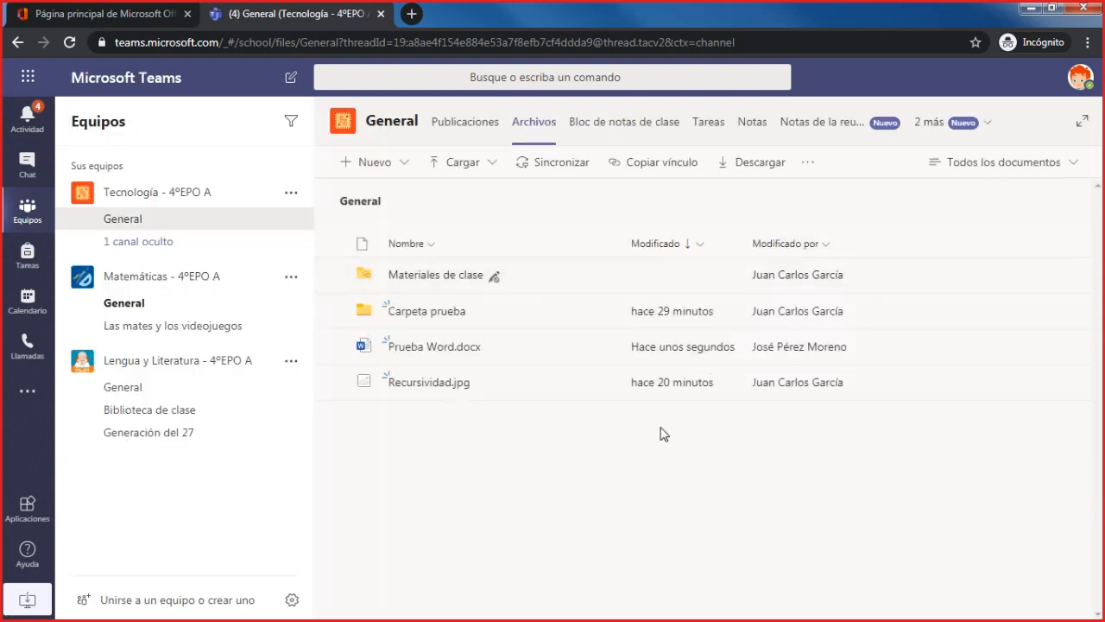
- Examine the student's permissions in Materiales de clase and the actions available for Recursividad.pdf, and return to the General files
left_click(460, 277)
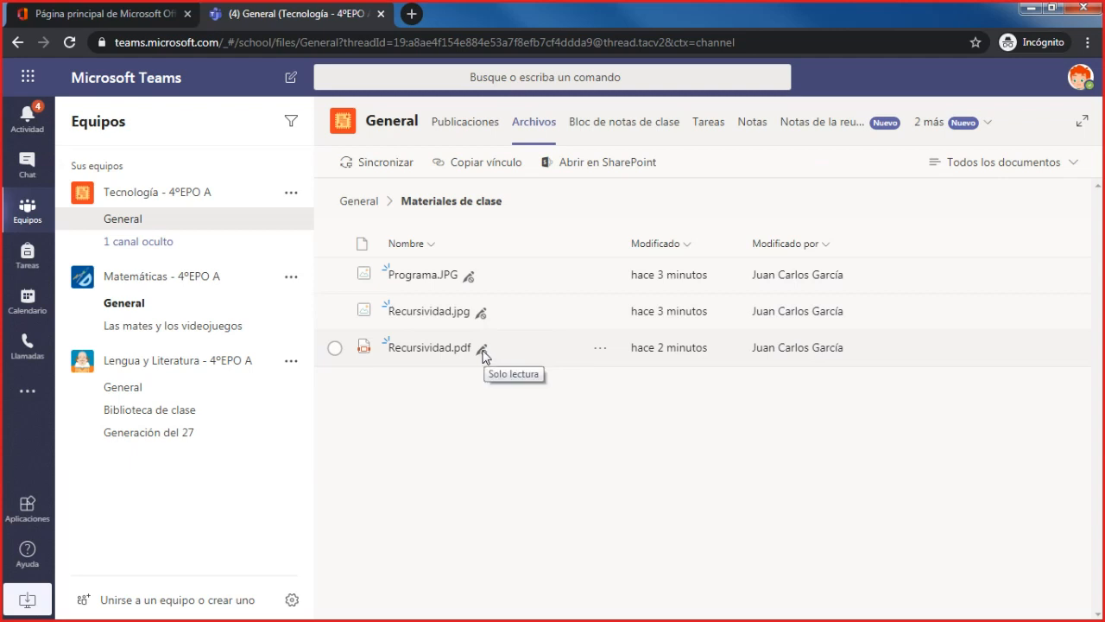
left_click(600, 351)
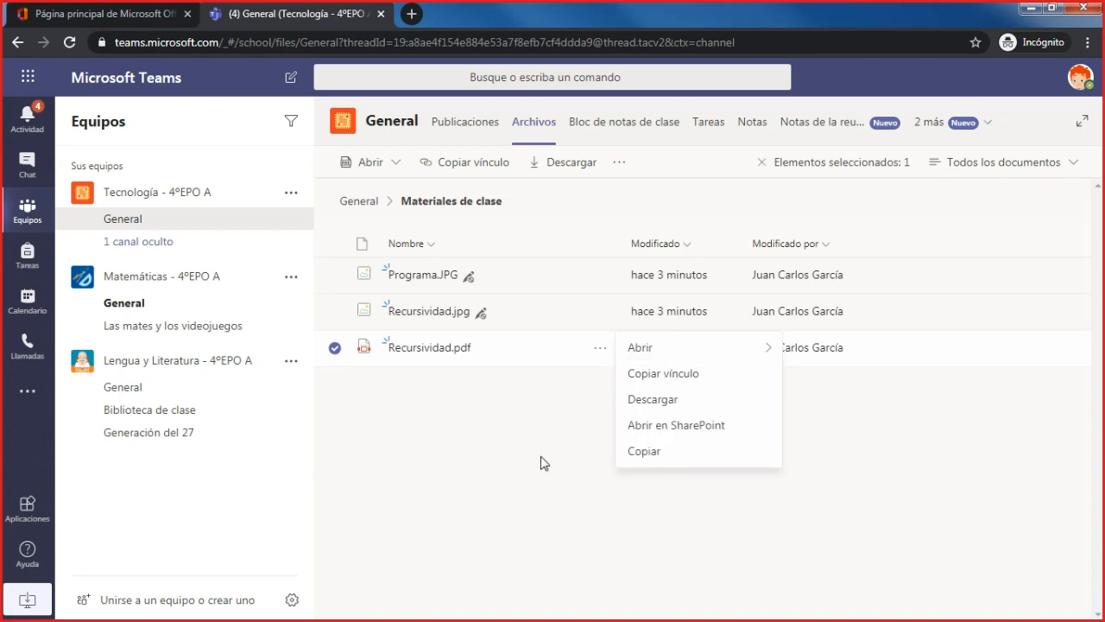
left_click(337, 348)
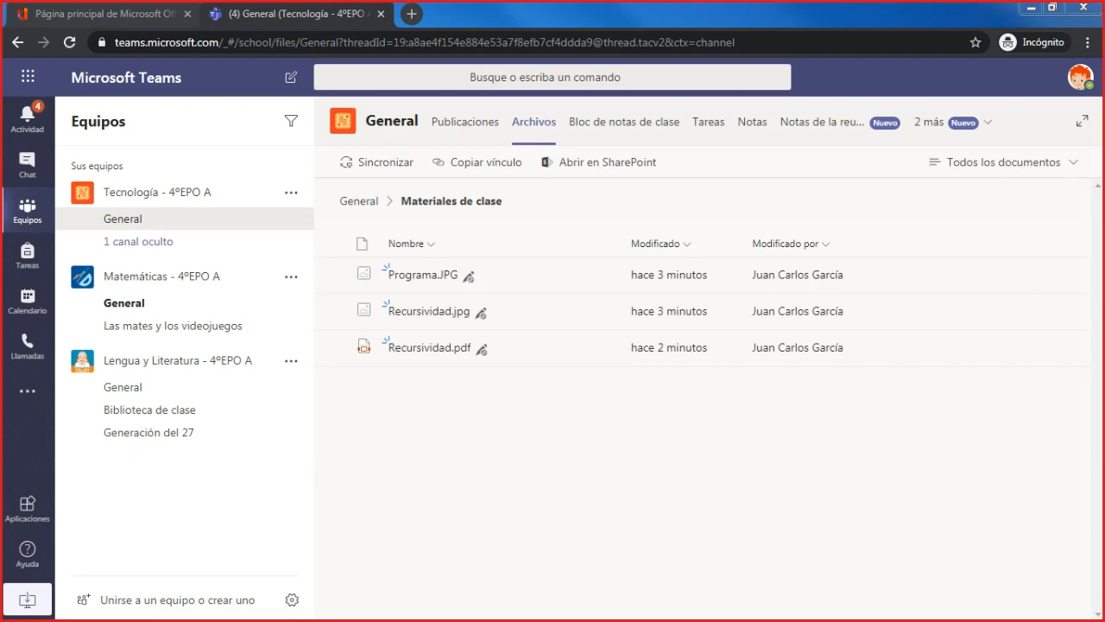
left_click(374, 204)
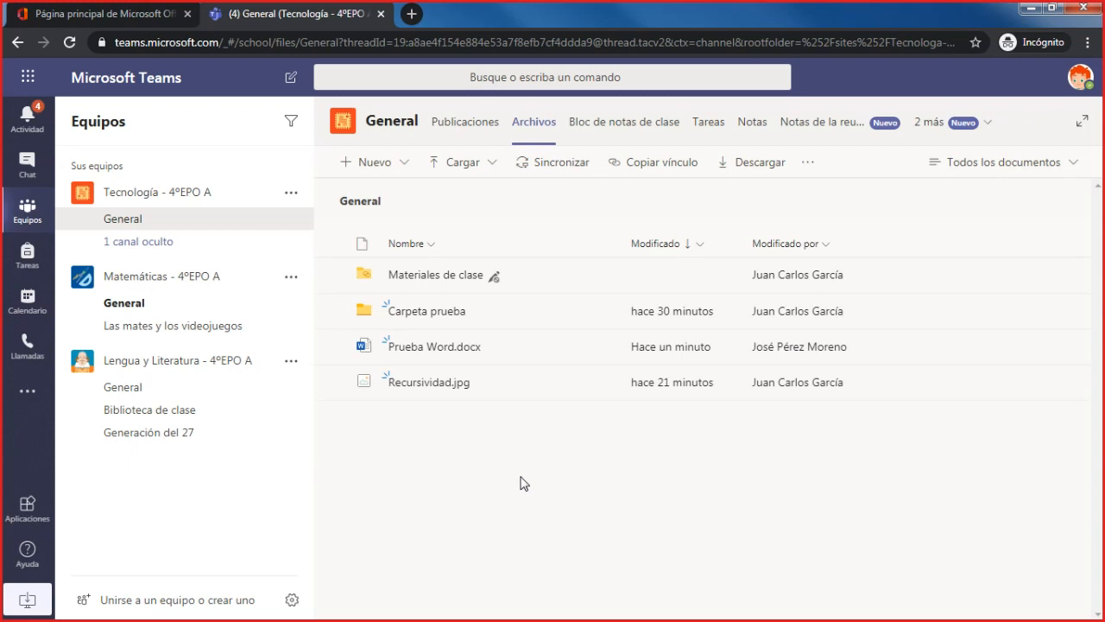
- Reload the contents of the Materiales de clase folder as the student and open CELULAS.docx
left_click(463, 274)
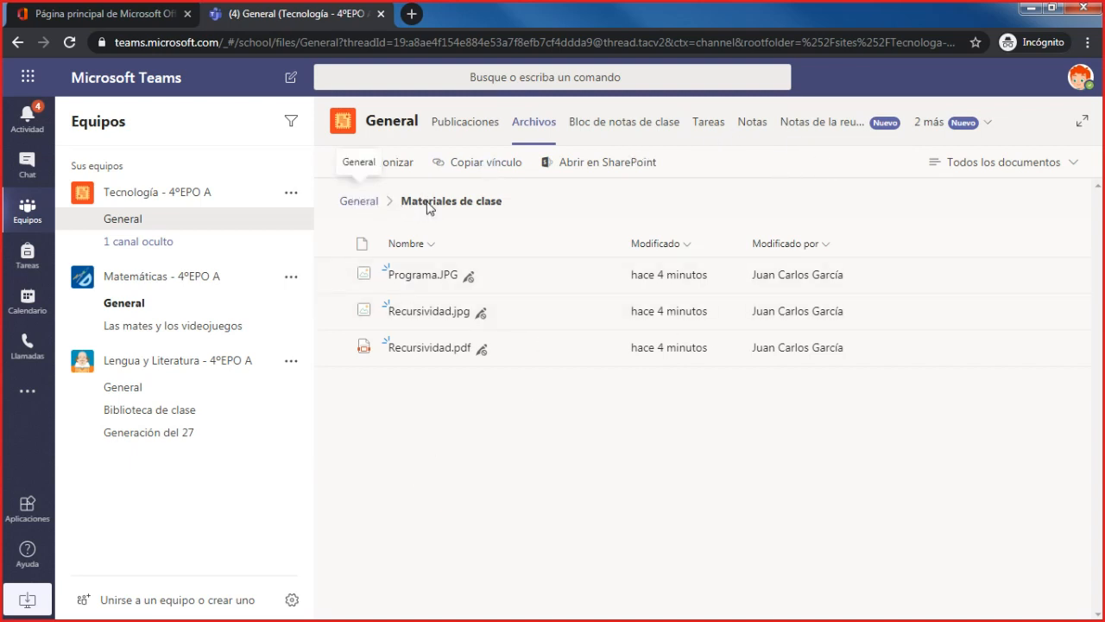
left_click(378, 203)
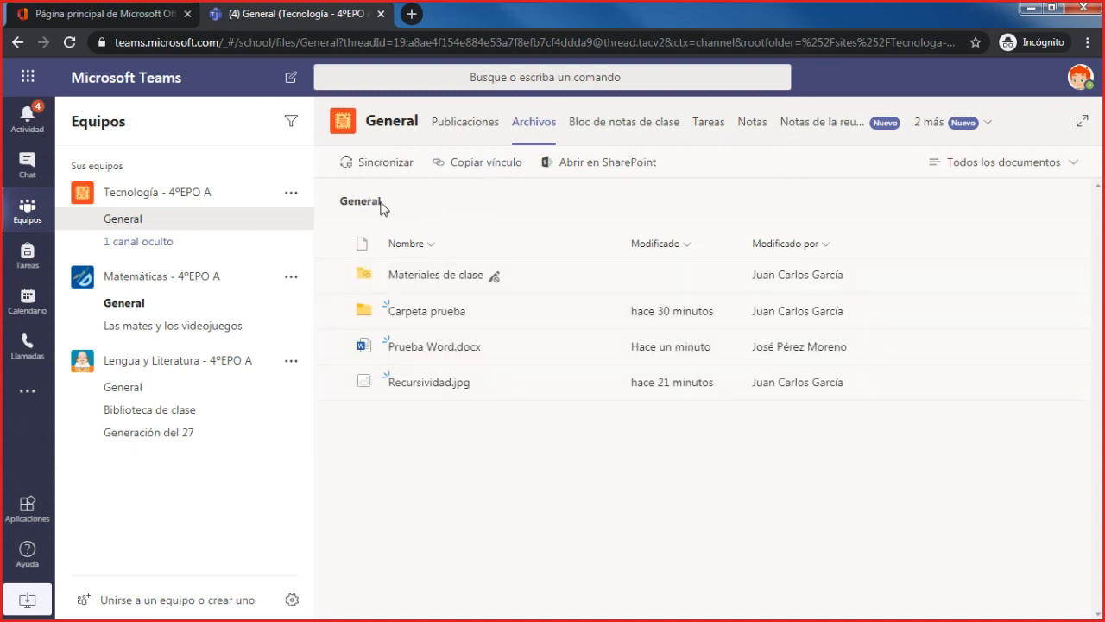
left_click(471, 276)
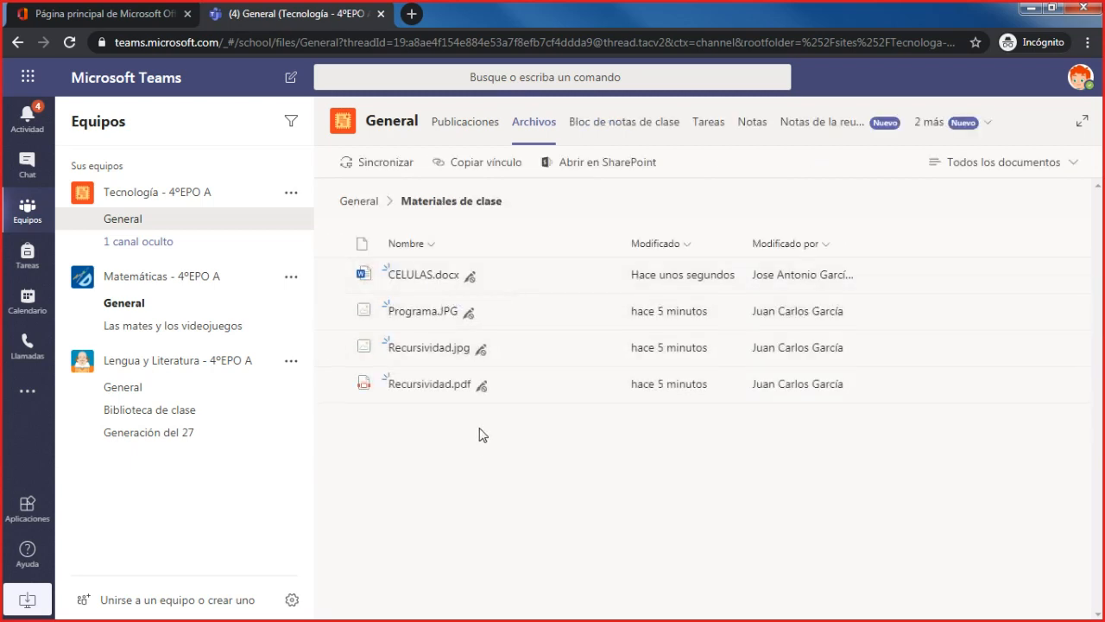
left_click(424, 276)
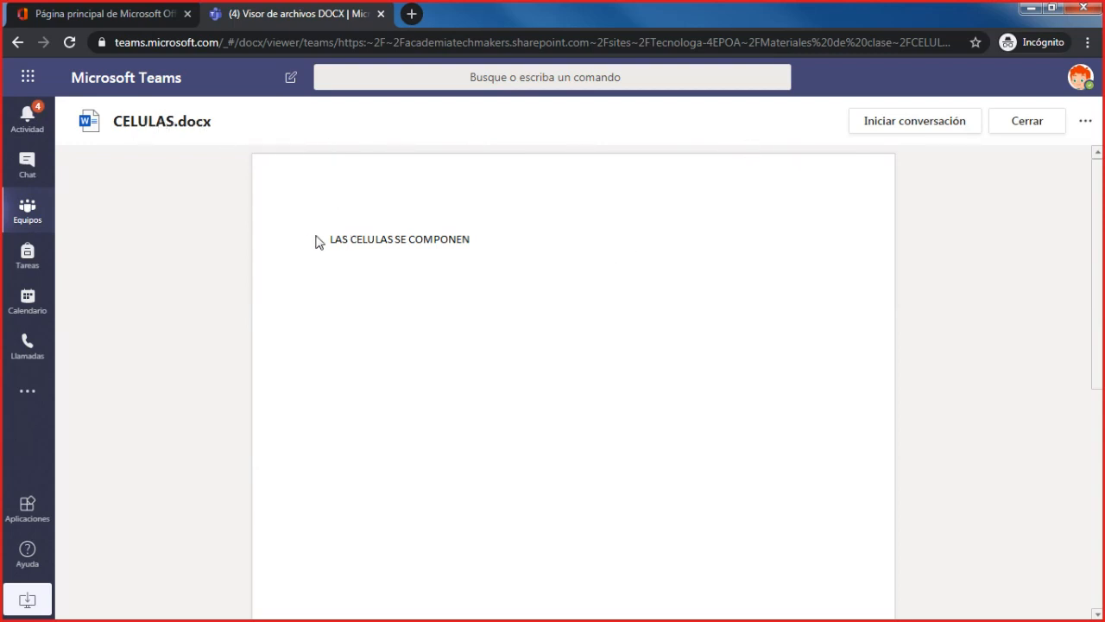
- Try to edit the word "COMPONEN" in CELULAS.docx with the student's account
double_click(442, 240)
left_click(478, 247)
double_click(478, 250)
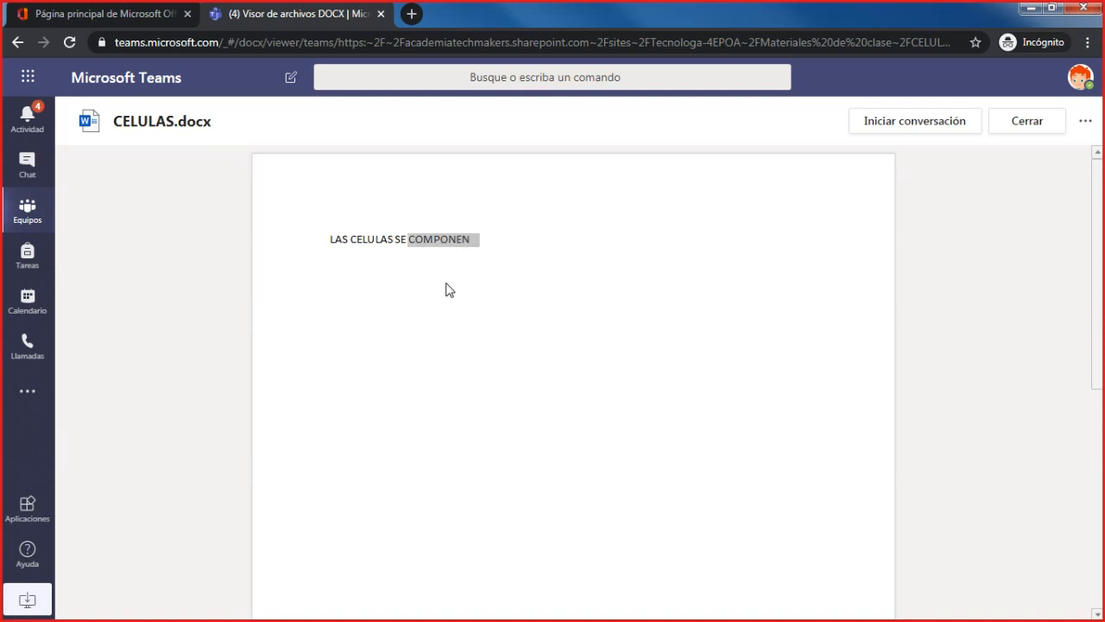
left_click(413, 235)
double_click(413, 234)
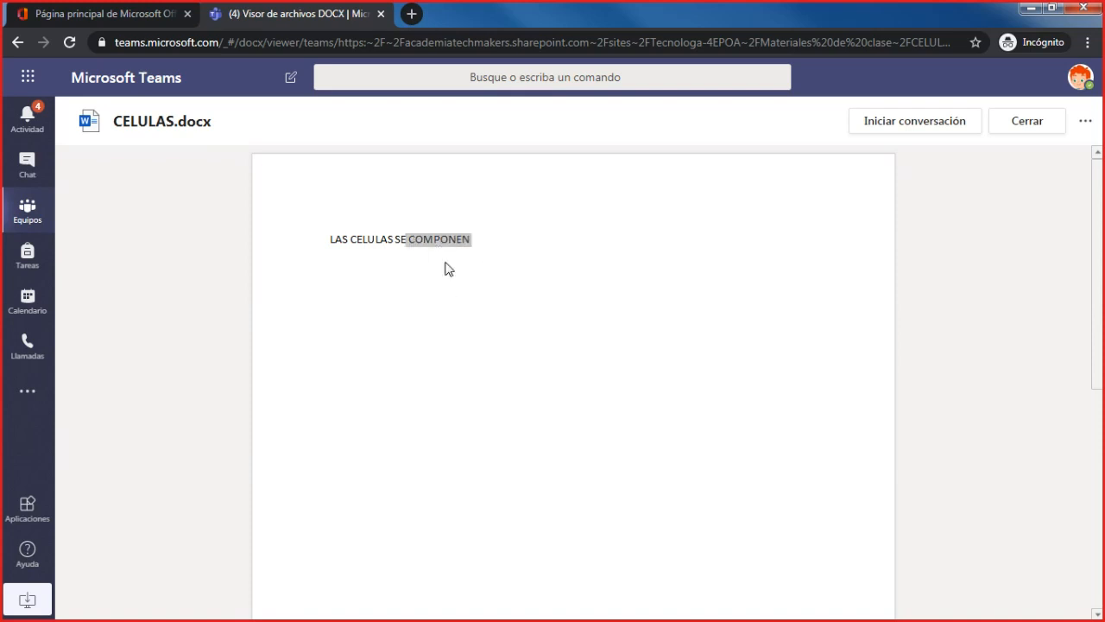
- Start a conversation alongside CELULAS.docx, check the document's further actions and close the file
left_click(940, 129)
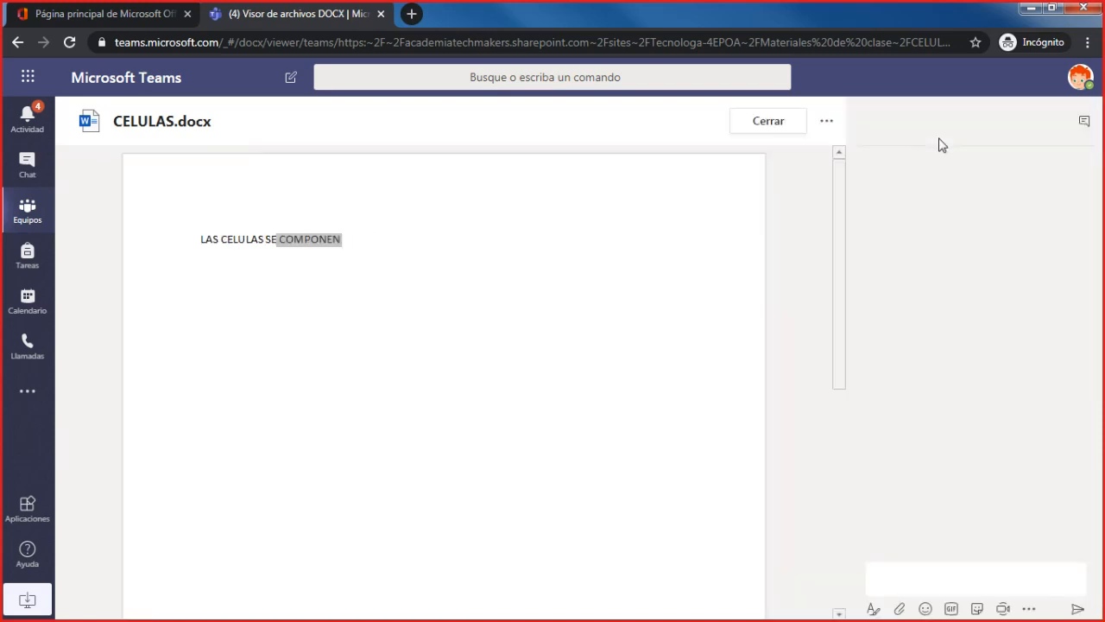
left_click(938, 582)
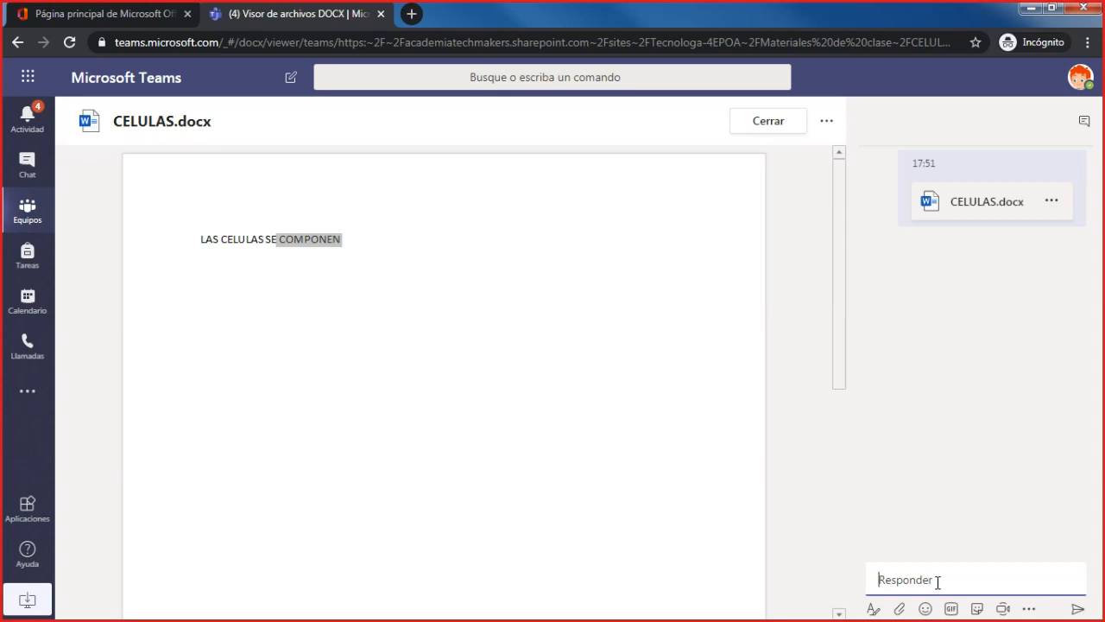
left_click(827, 122)
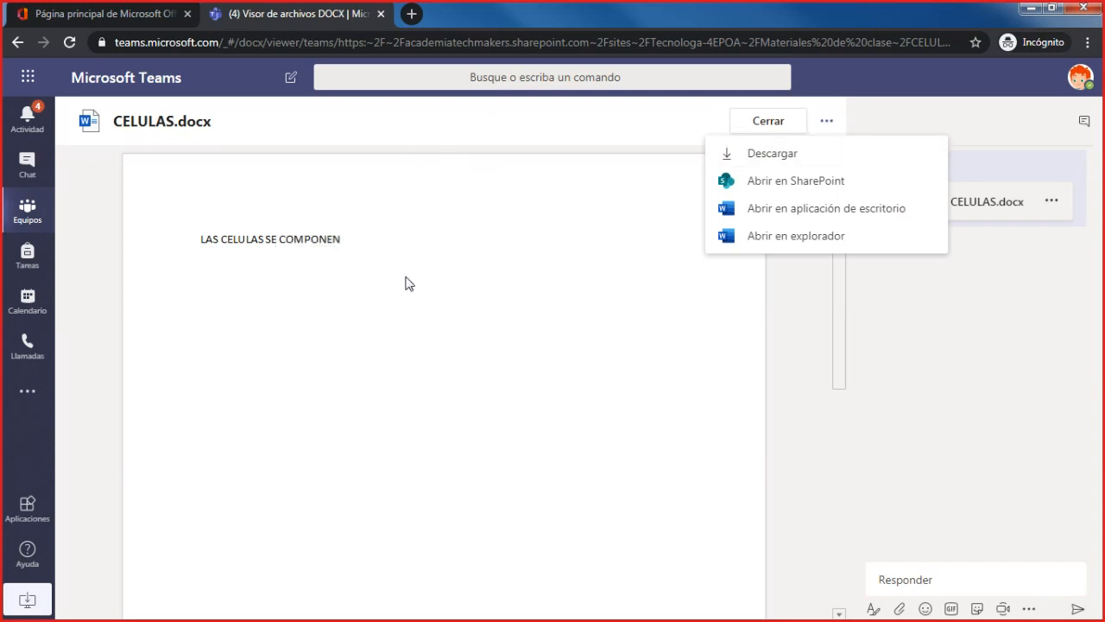
left_click(780, 119)
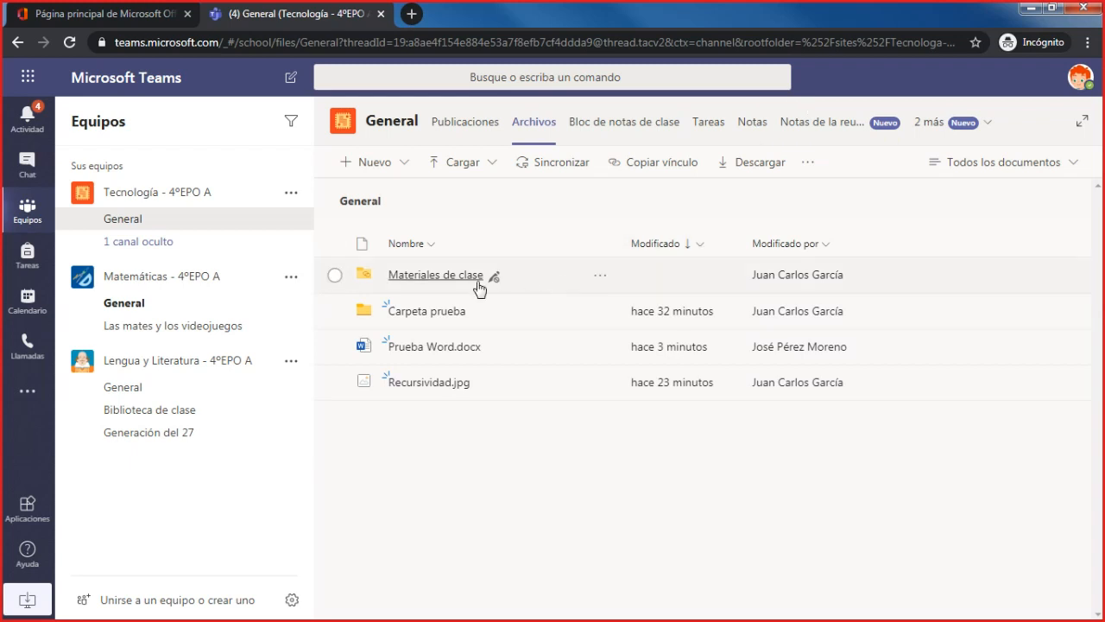
- Switch to Teams Webinar 4.pdf in Adobe Acrobat Reader and show its closing contact page in full screen
mouse_move(495, 282)
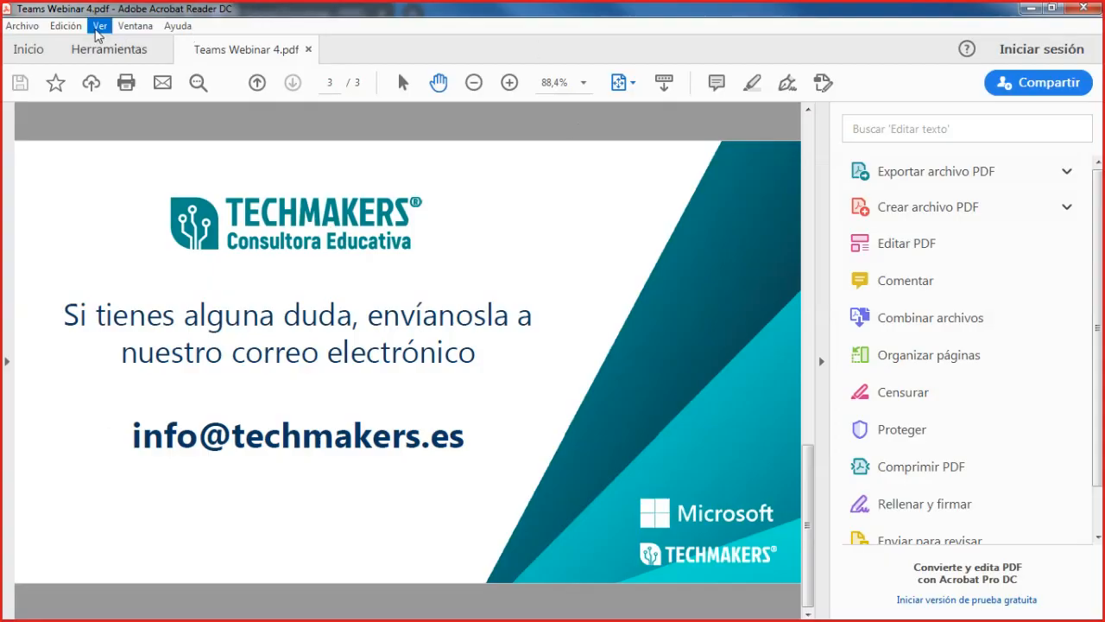
left_click(99, 26)
left_click(167, 279)
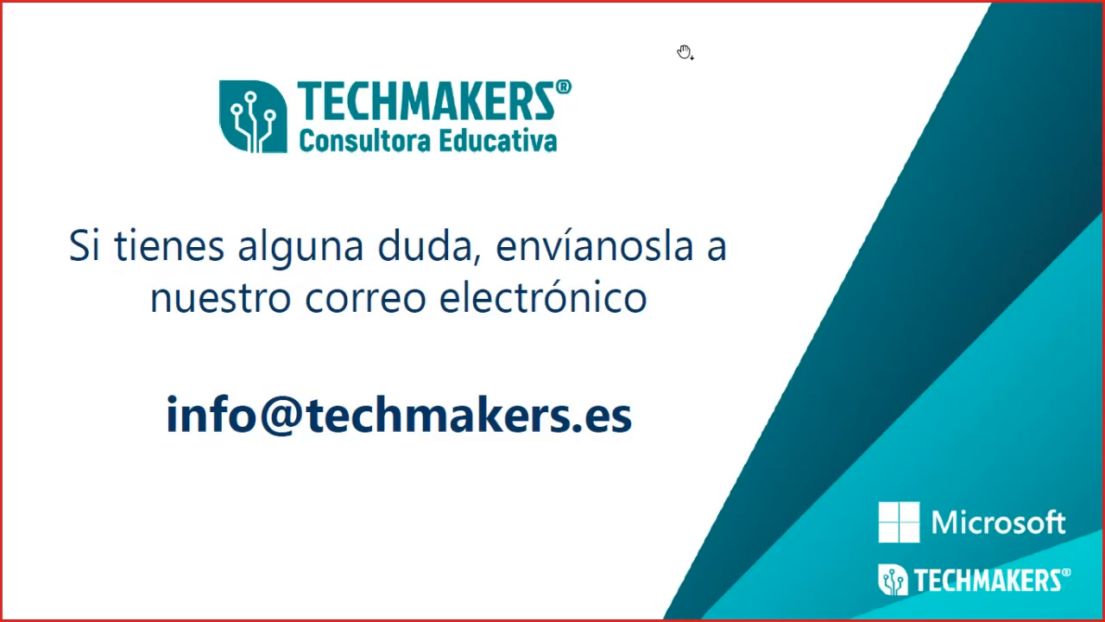
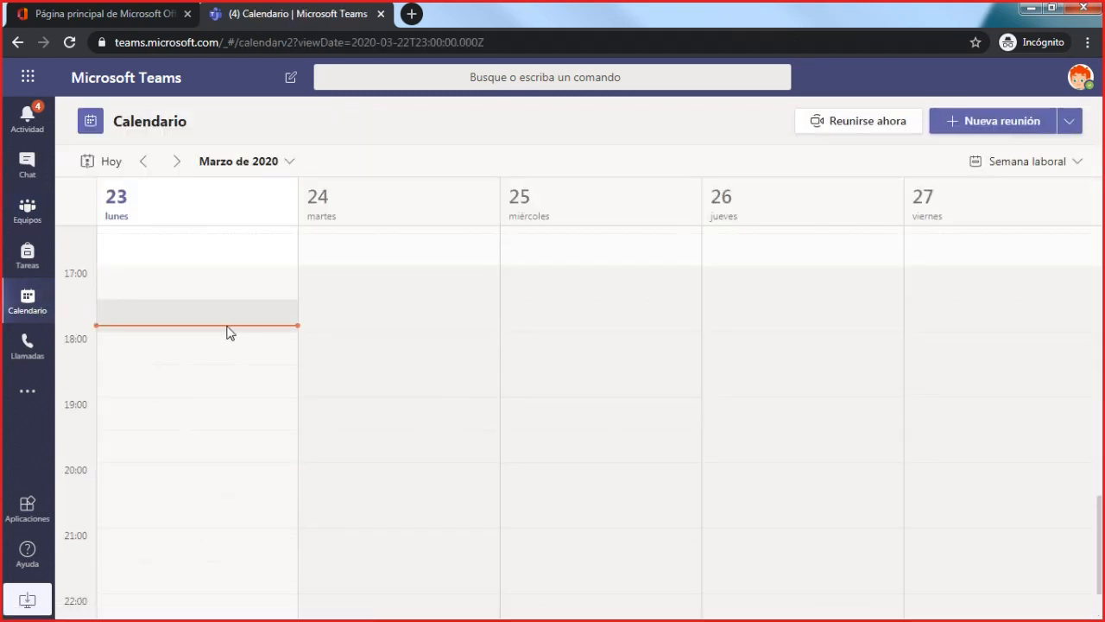
- Check the student's calendar for the afternoon of 23 March, sign the student out of Teams and close that page
scroll(286, 372, "up", 4)
scroll(286, 372, "down", 5)
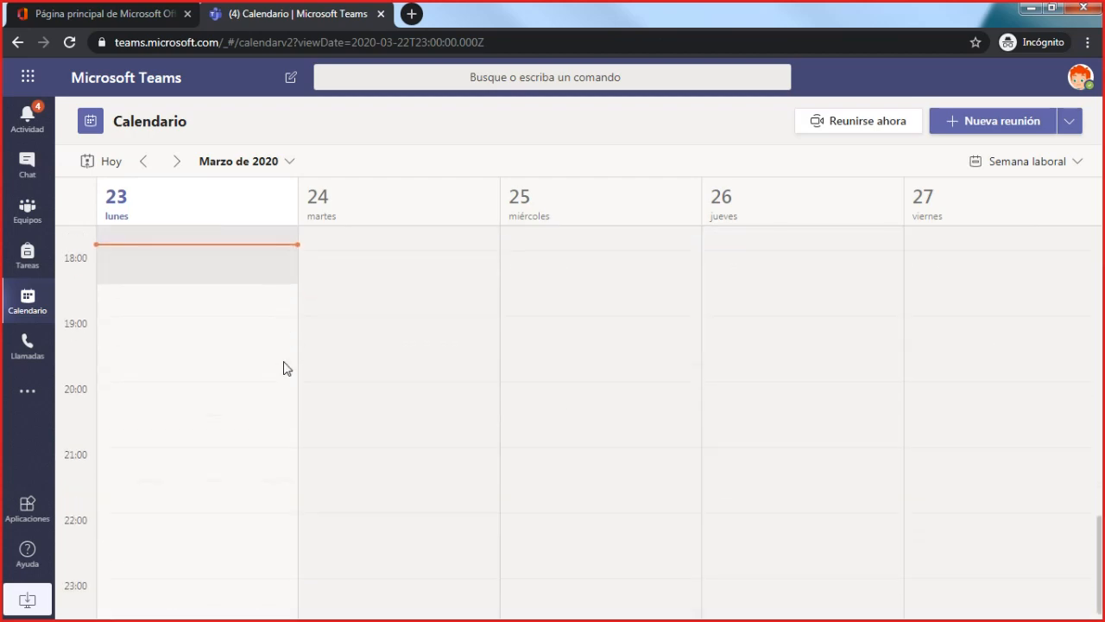
left_click(1079, 78)
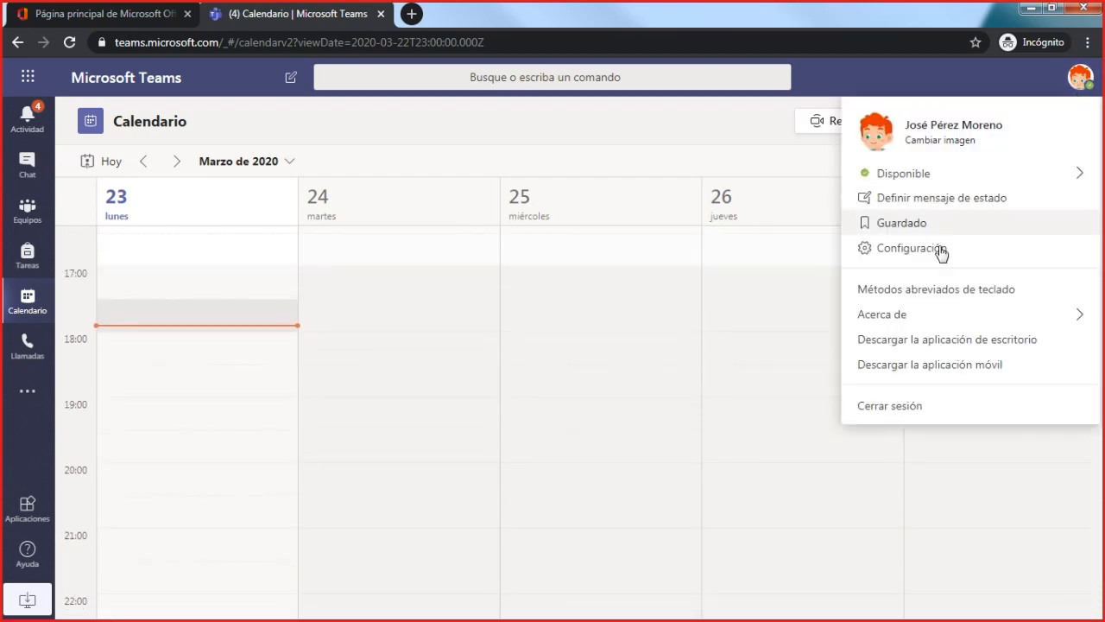
left_click(898, 416)
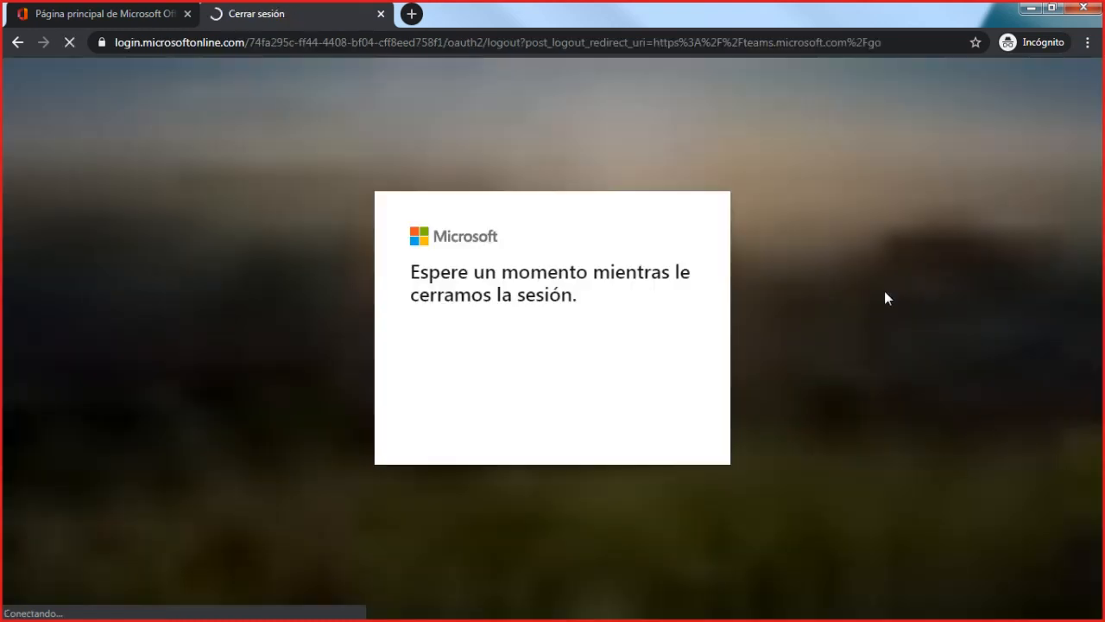
left_click(380, 13)
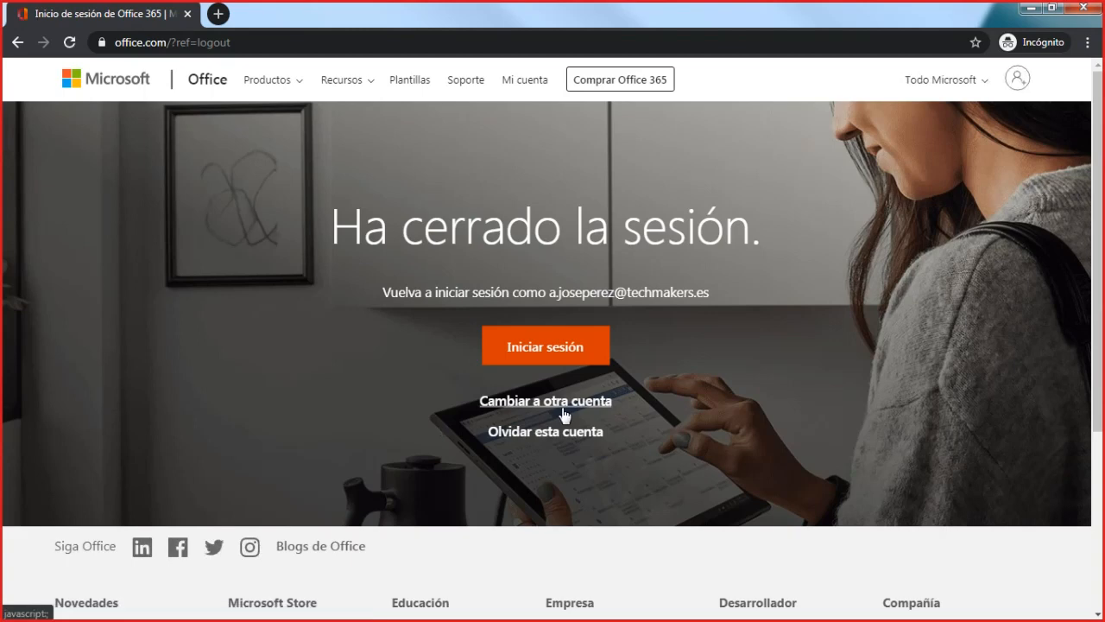
- Switch to the teacher's account and sign in to Office 365 by entering the account password
left_click(564, 402)
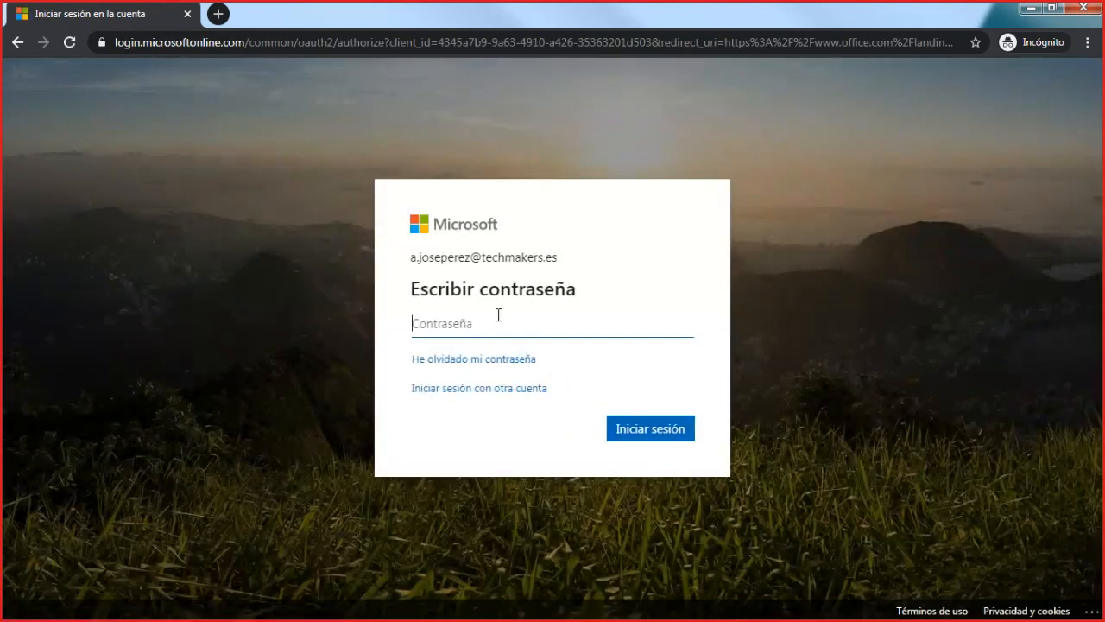
left_click(522, 390)
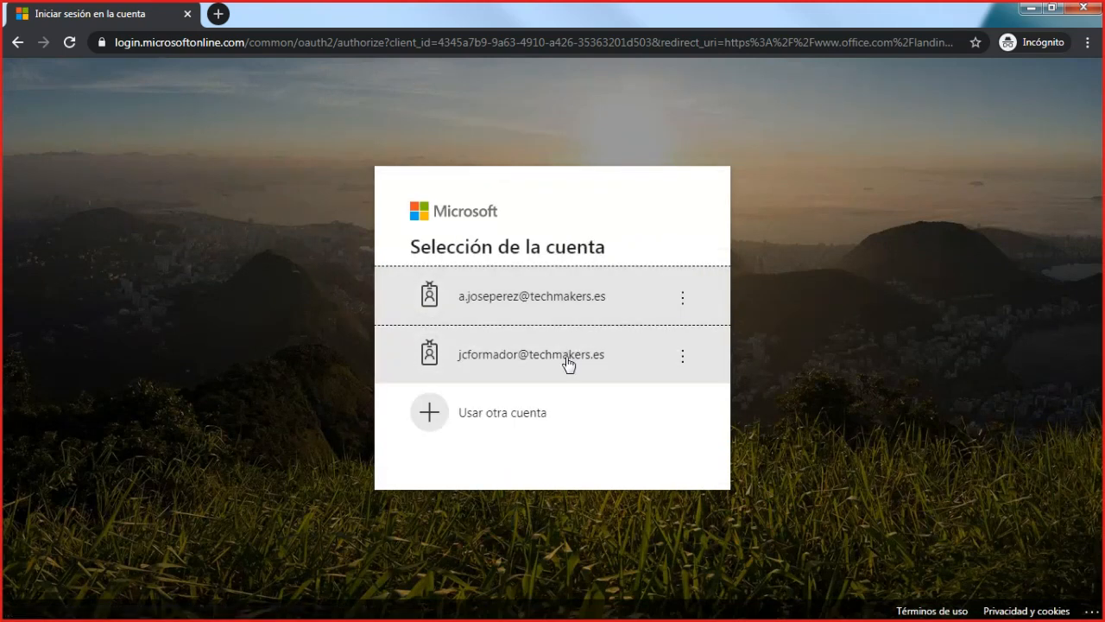
left_click(562, 373)
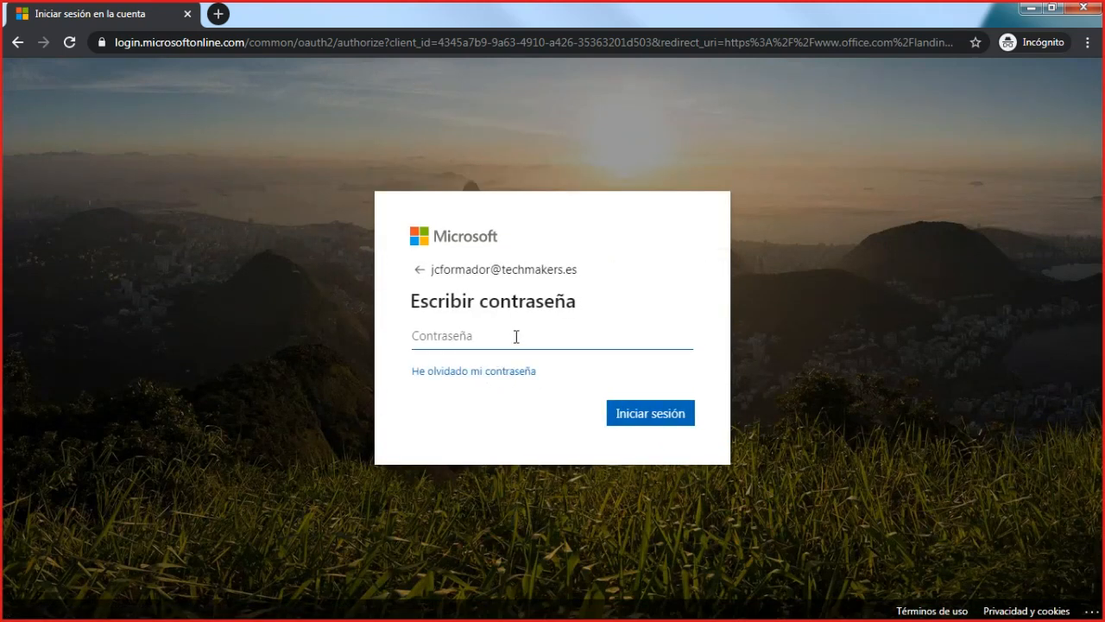
type("••")
key("Return")
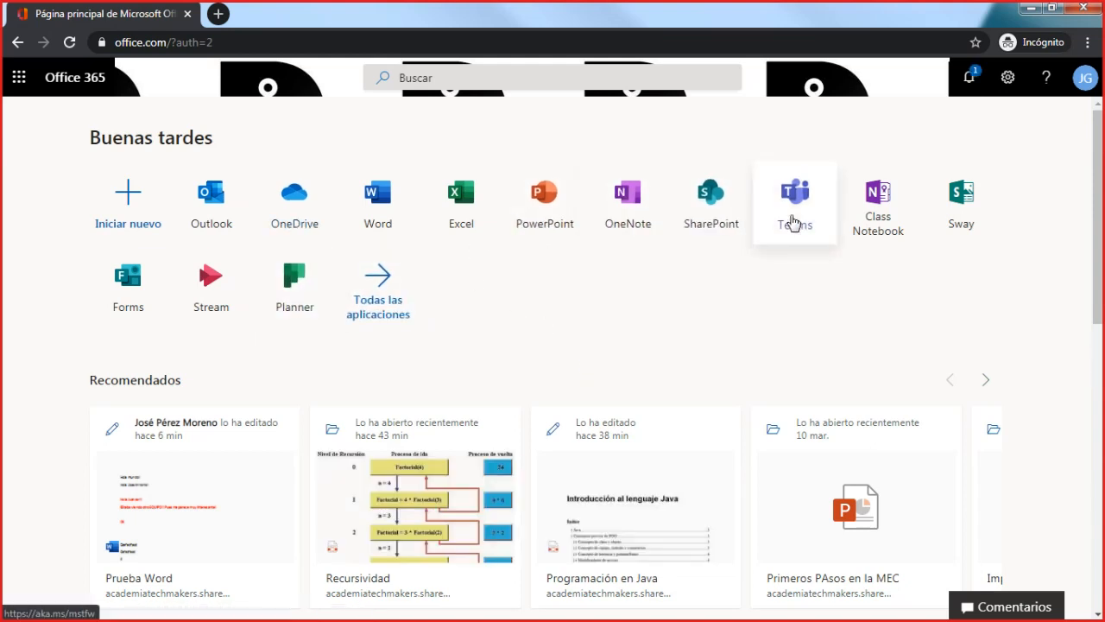
- Open Teams as the teacher, display the calendar and dismiss the desktop notifications offer
left_click(792, 223)
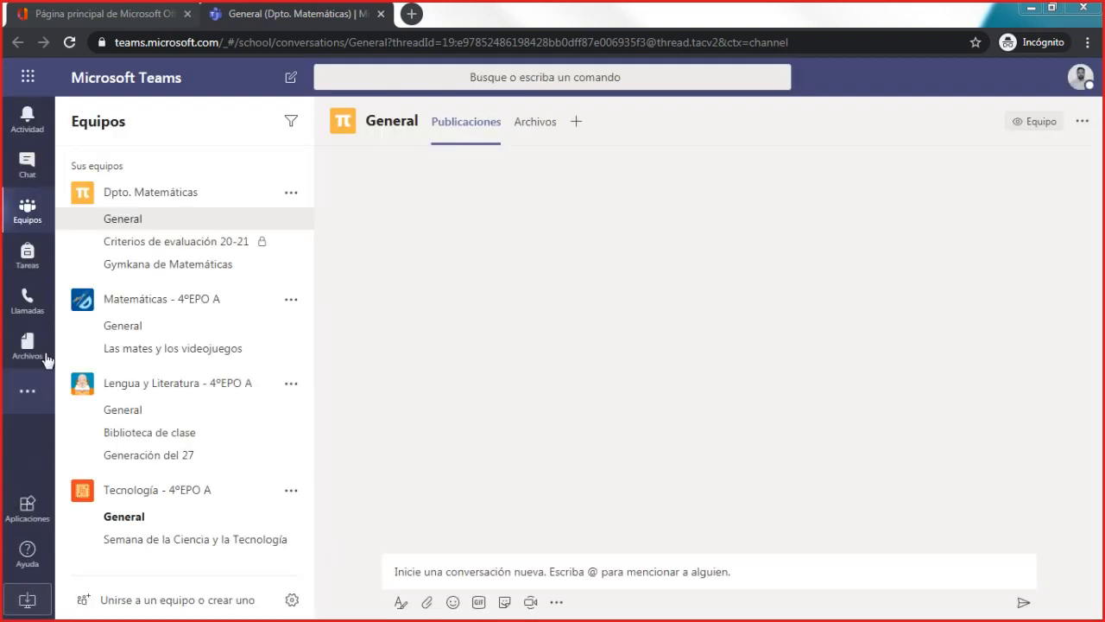
left_click(39, 272)
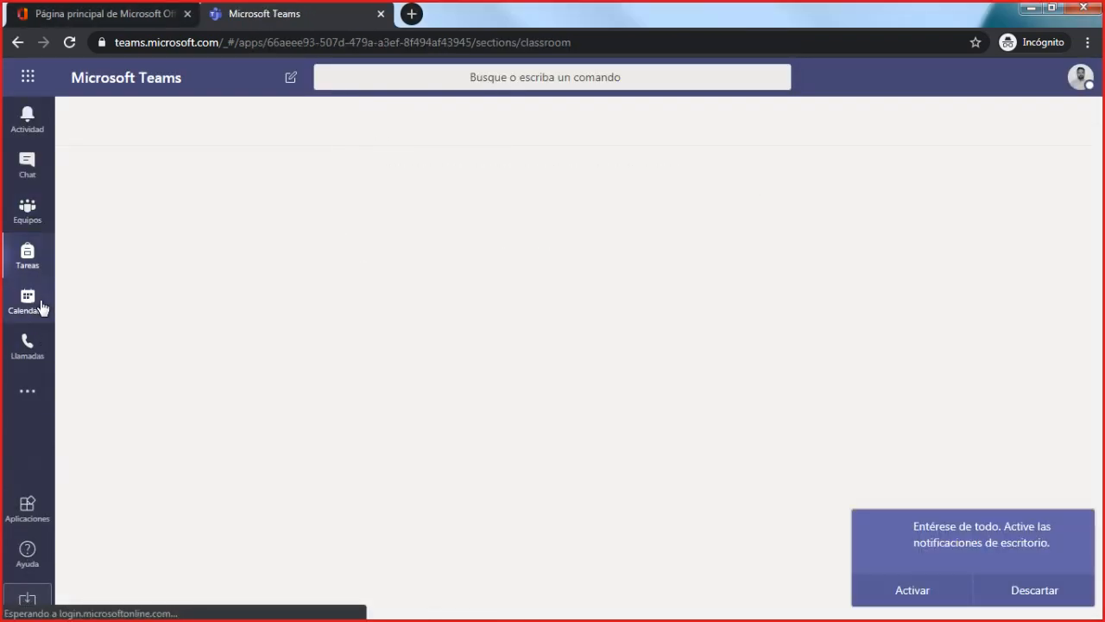
left_click(35, 312)
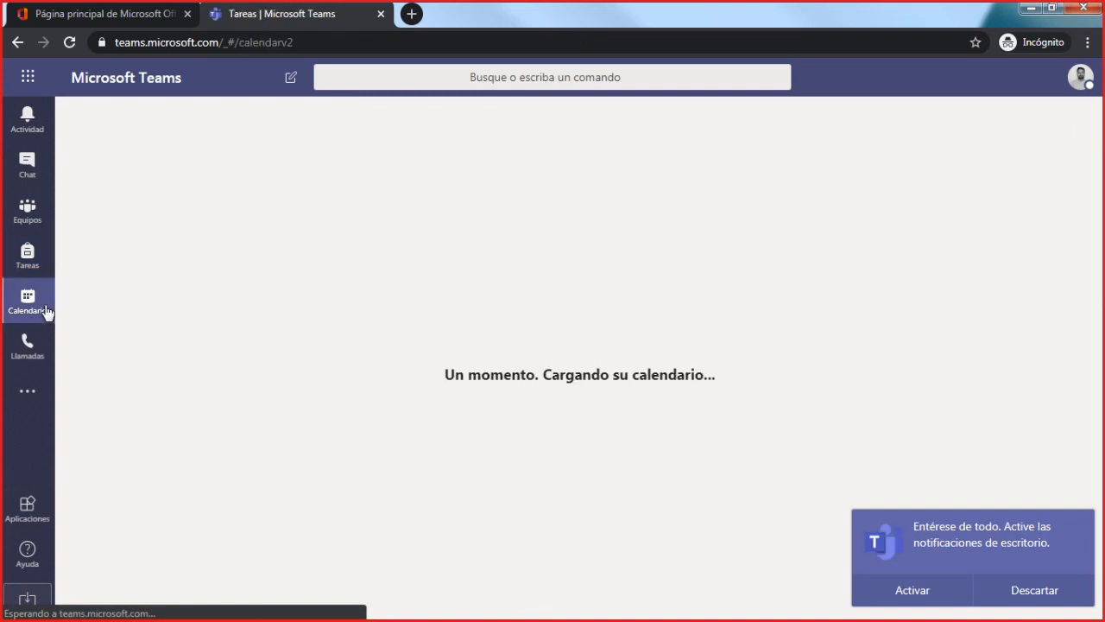
left_click(1034, 595)
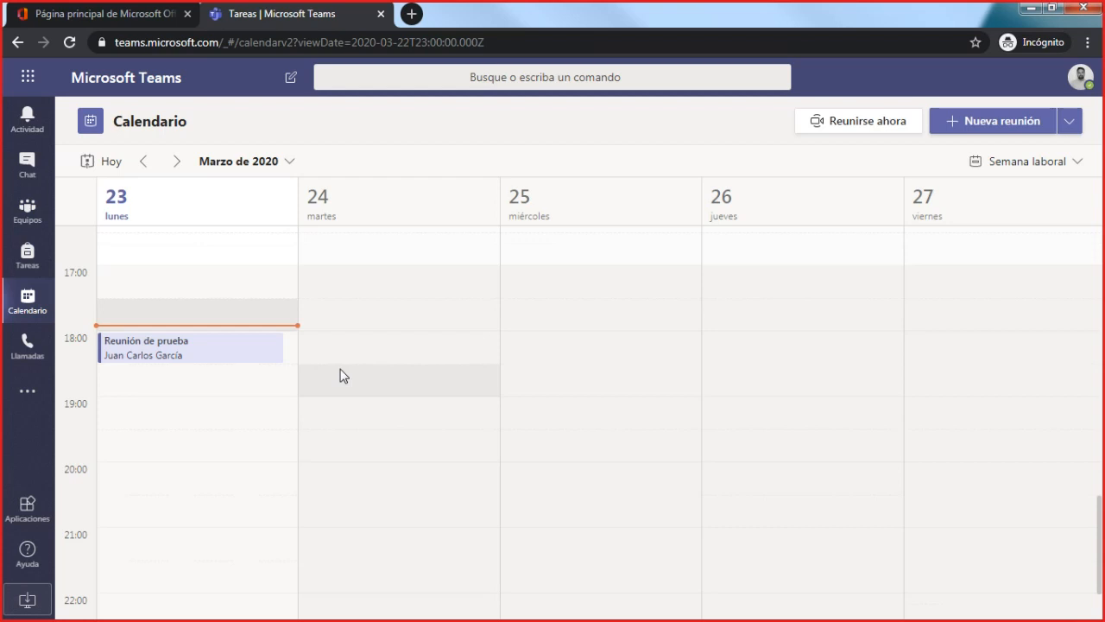
- Open the Reunión de prueba meeting from the calendar and set its start time to 17:55
left_click(185, 353)
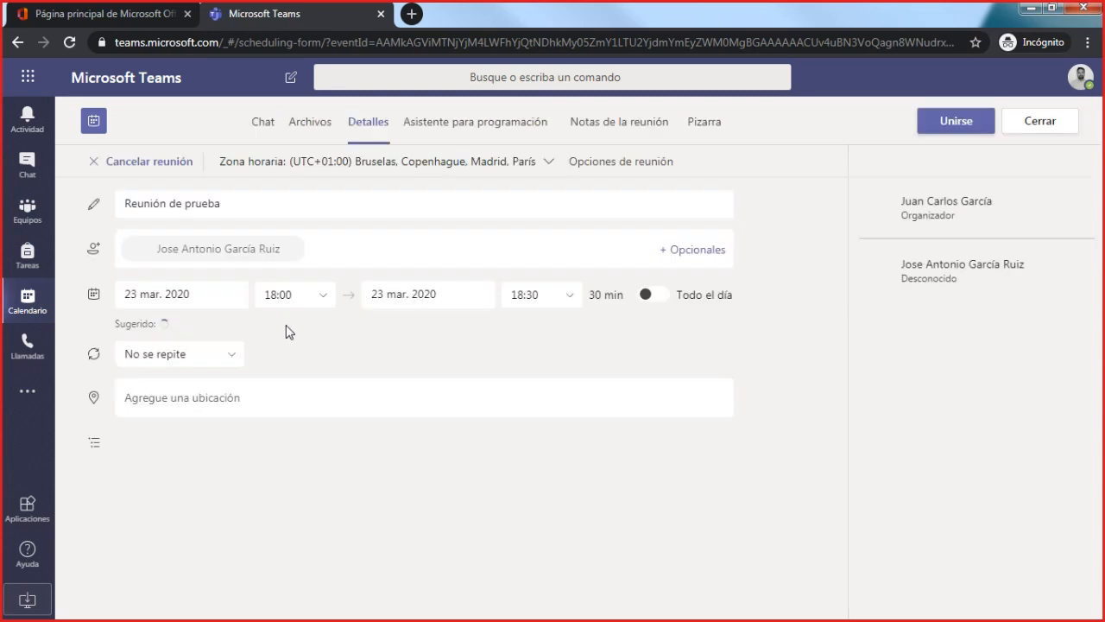
left_click(311, 296)
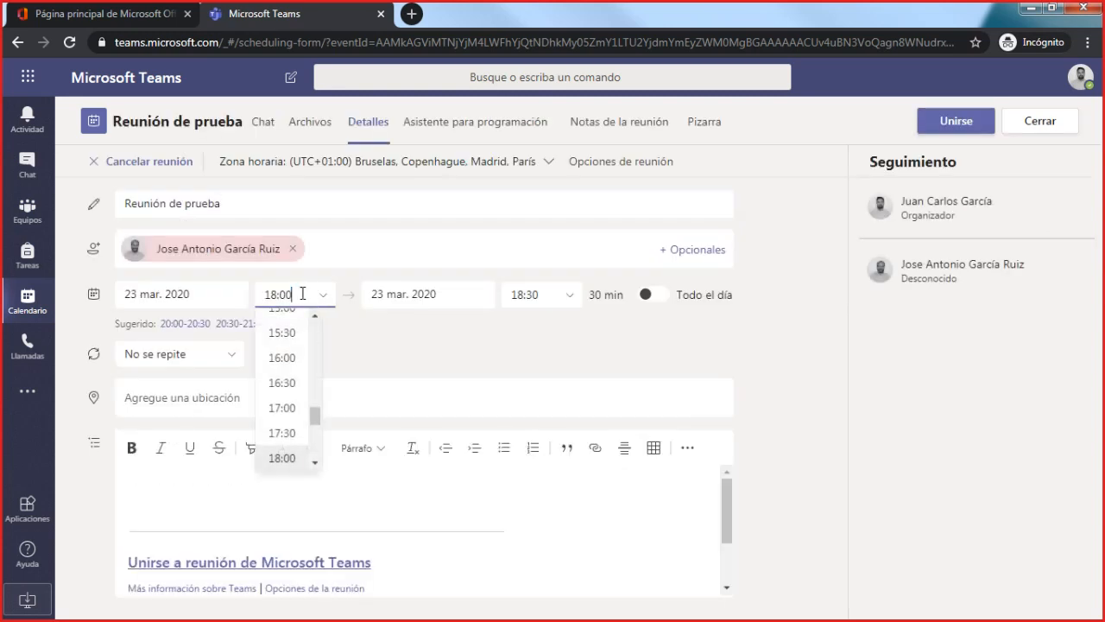
key("BackSpace")
key("BackSpace")
type("55")
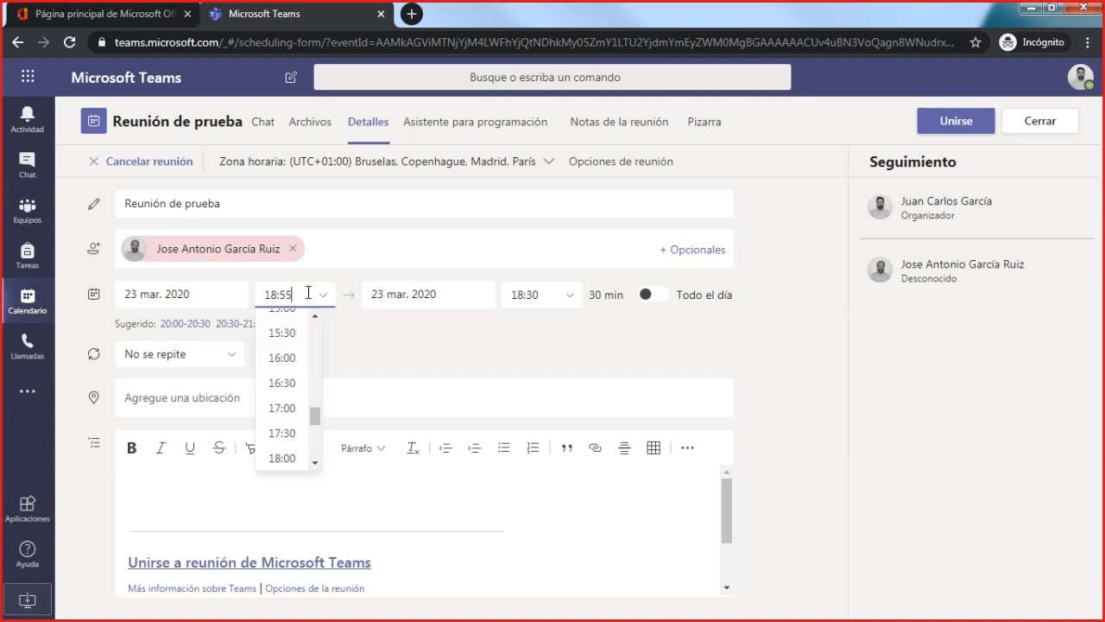
left_click_drag(304, 292, 247, 290)
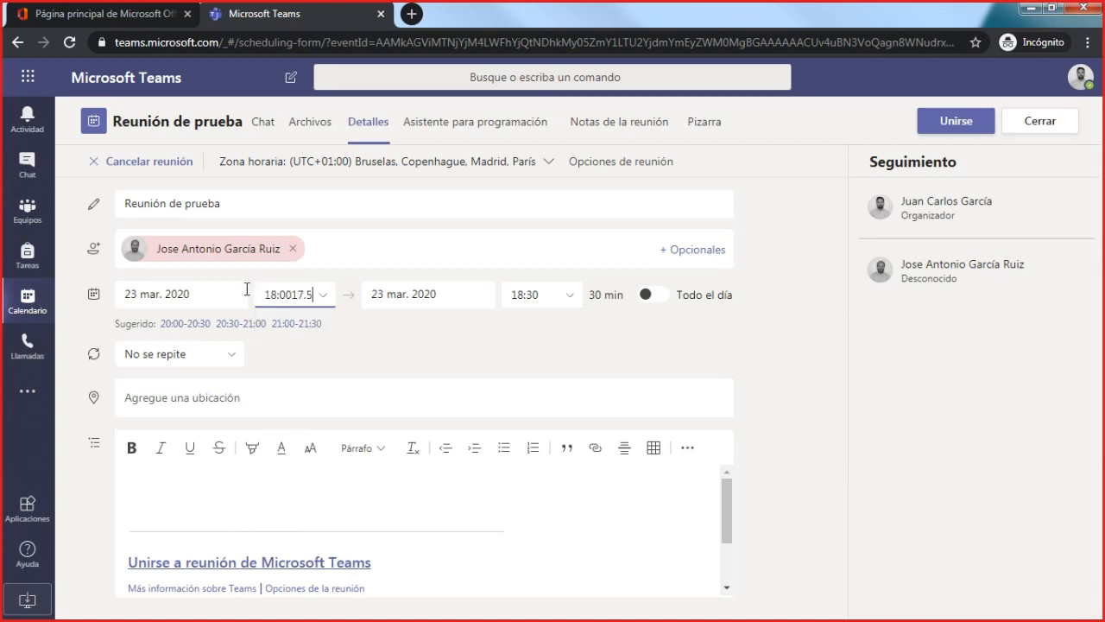
key("BackSpace")
key("BackSpace")
key("BackSpace")
key("BackSpace")
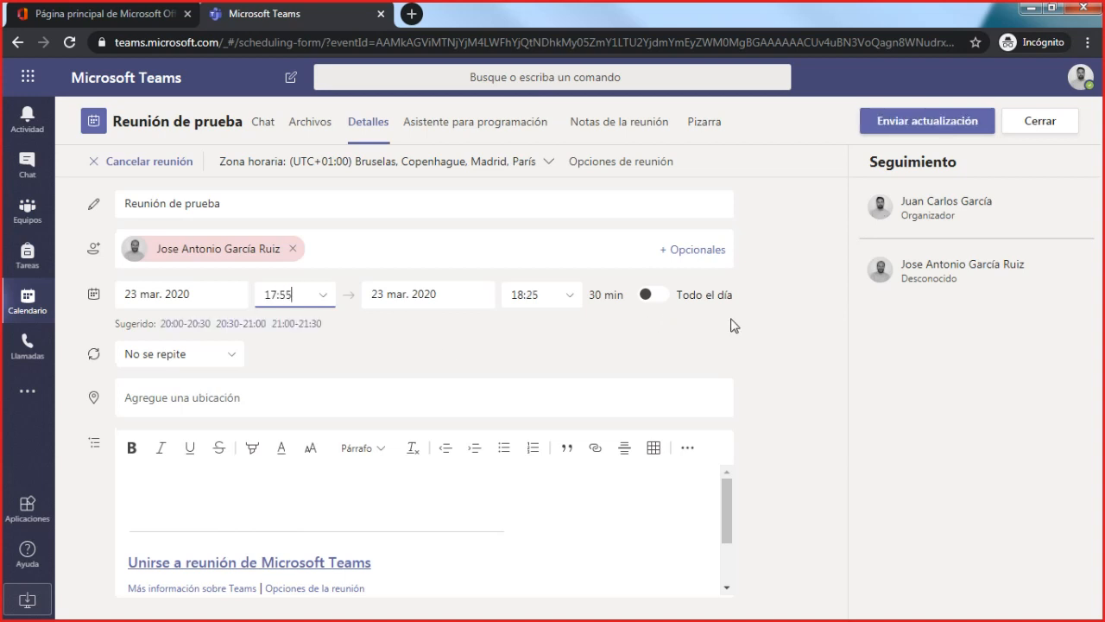
- Set the start time of Reunión de prueba to 17:50 and check the end time choices
left_click(302, 293)
key("BackSpace")
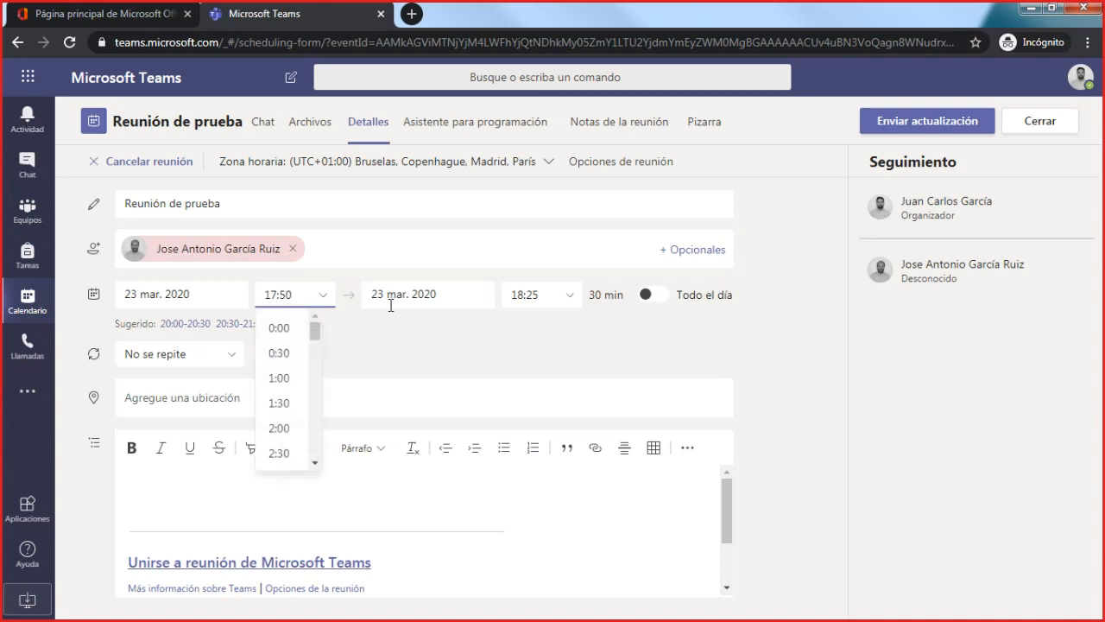
type("0")
left_click(541, 294)
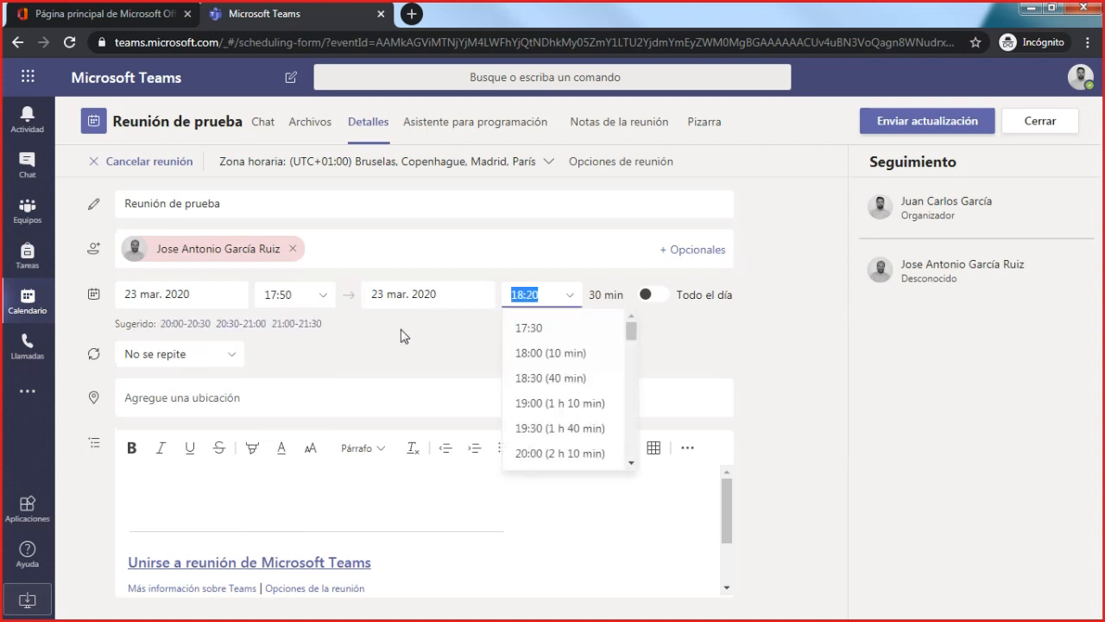
left_click(404, 336)
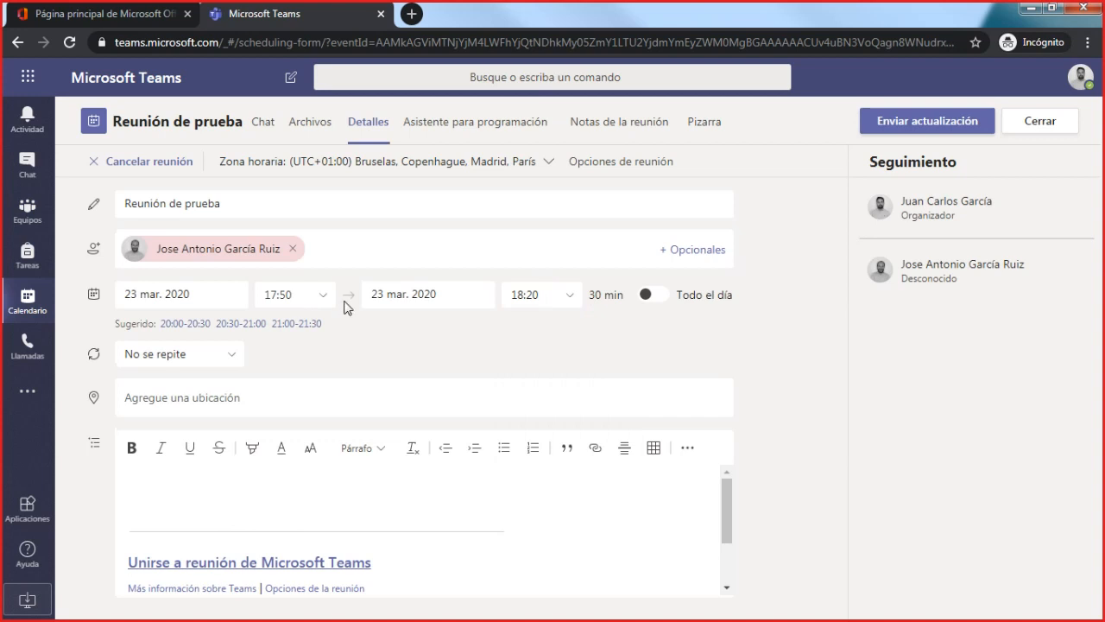
- Set the start time of Reunión de prueba to 17:56 and send the update to the attendees
left_click(302, 293)
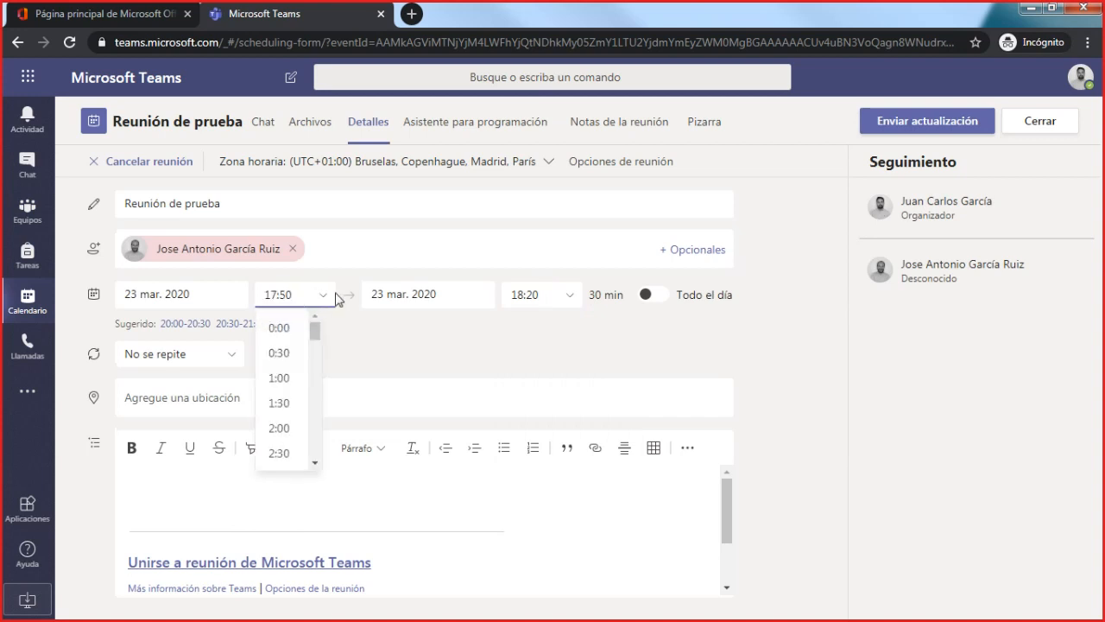
key("Return")
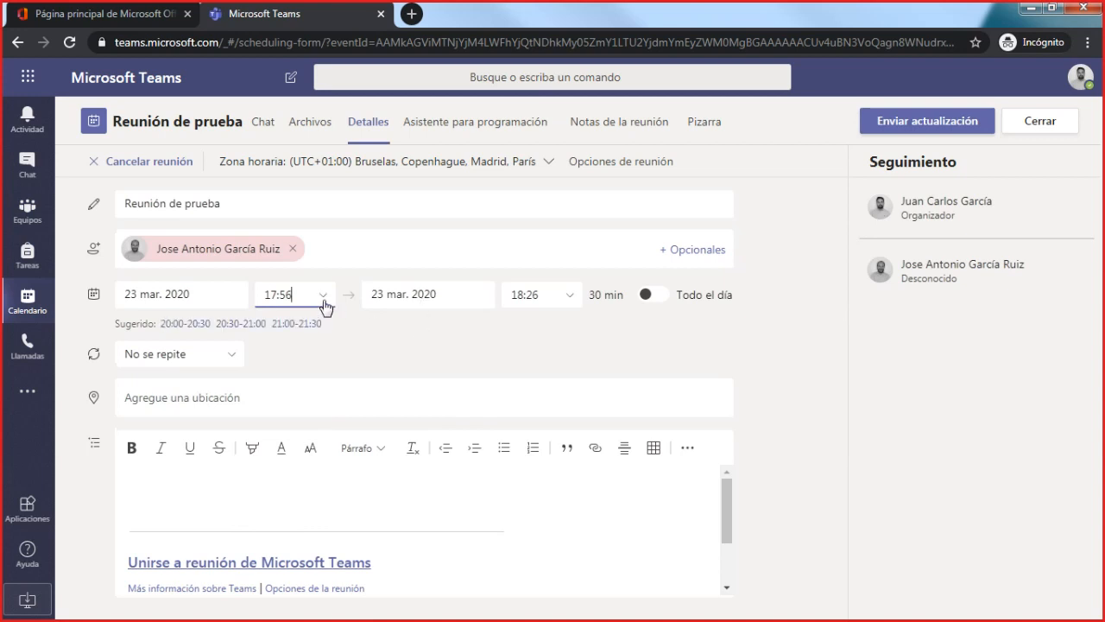
left_click(971, 126)
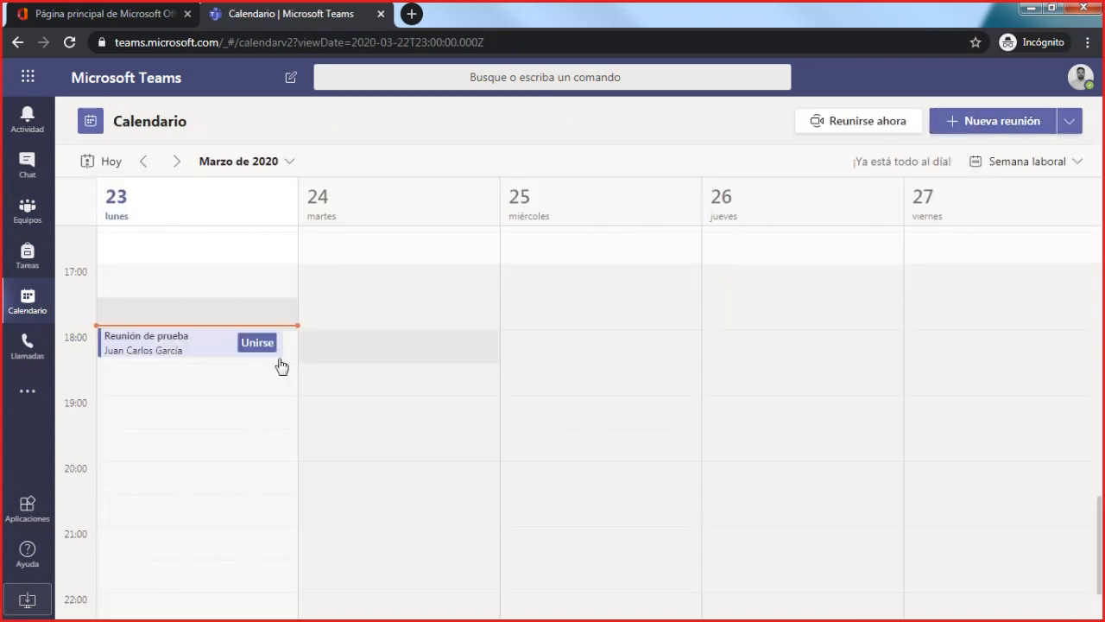
- Review the details of the rescheduled Reunión de prueba and close them
left_click(204, 354)
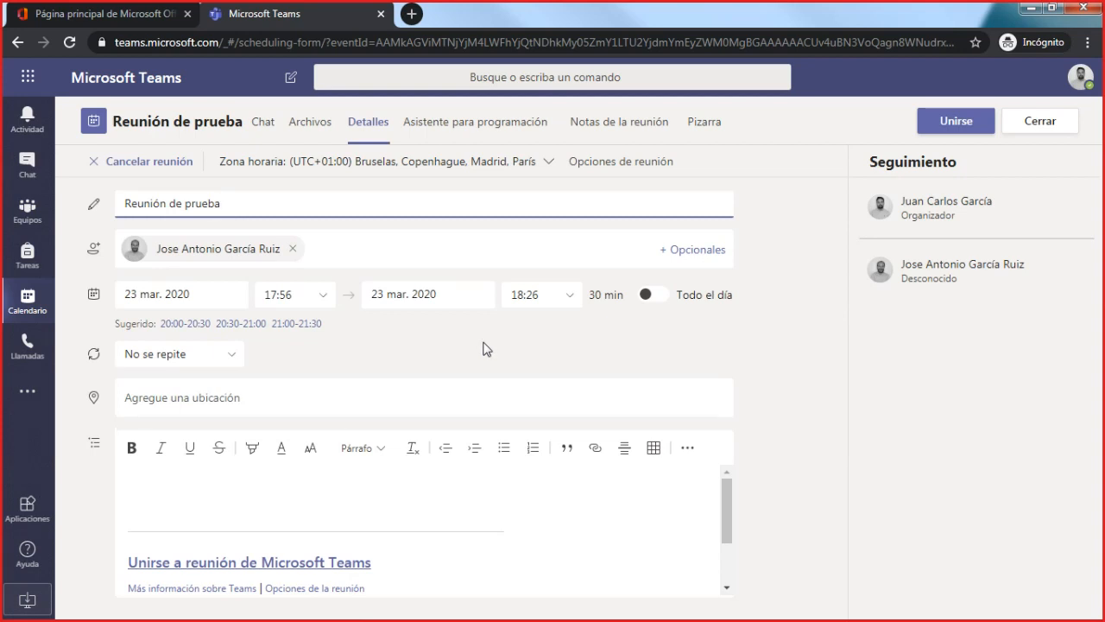
left_click(1040, 123)
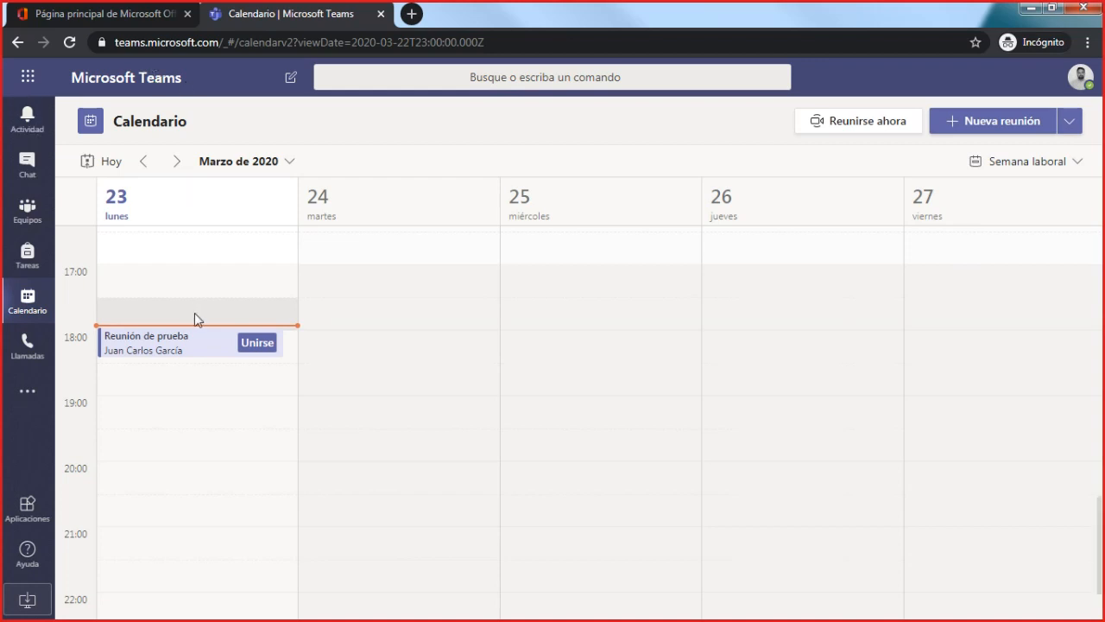
- View the teacher's teams and assignments, and return to the calendar
left_click(21, 223)
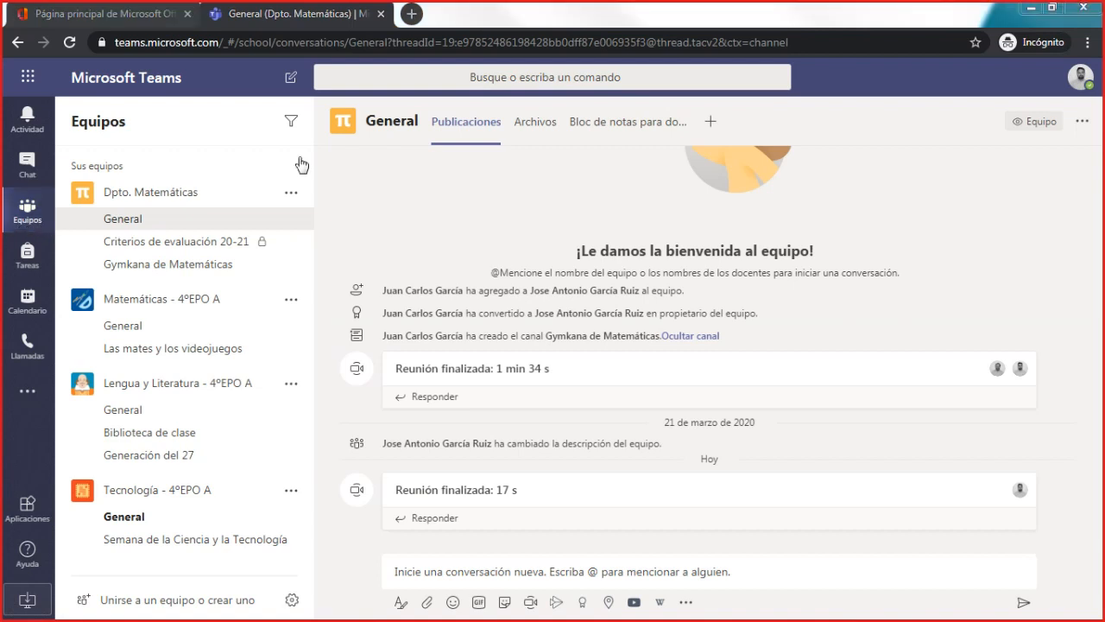
left_click(27, 255)
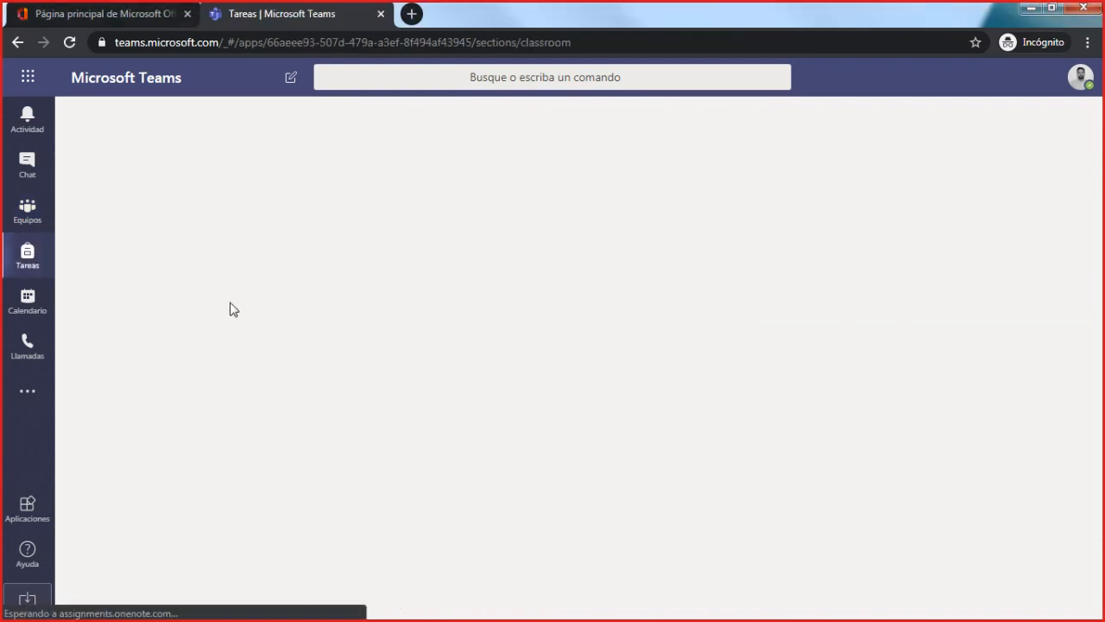
left_click(35, 304)
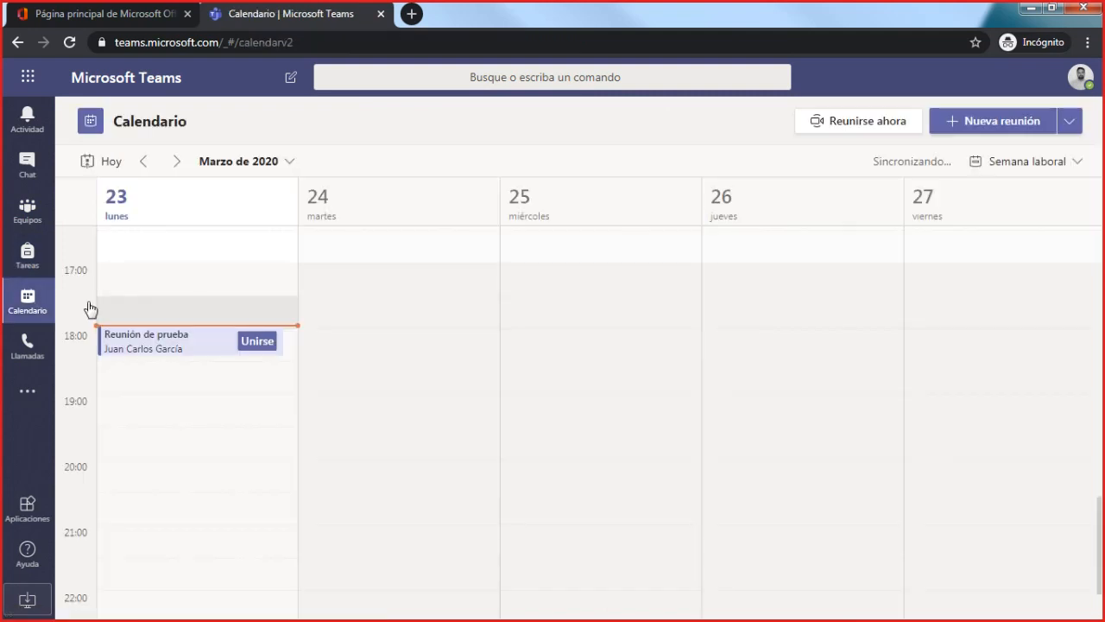
- Reopen Reunión de prueba from the calendar and examine its repeat options without choosing another one
left_click(168, 350)
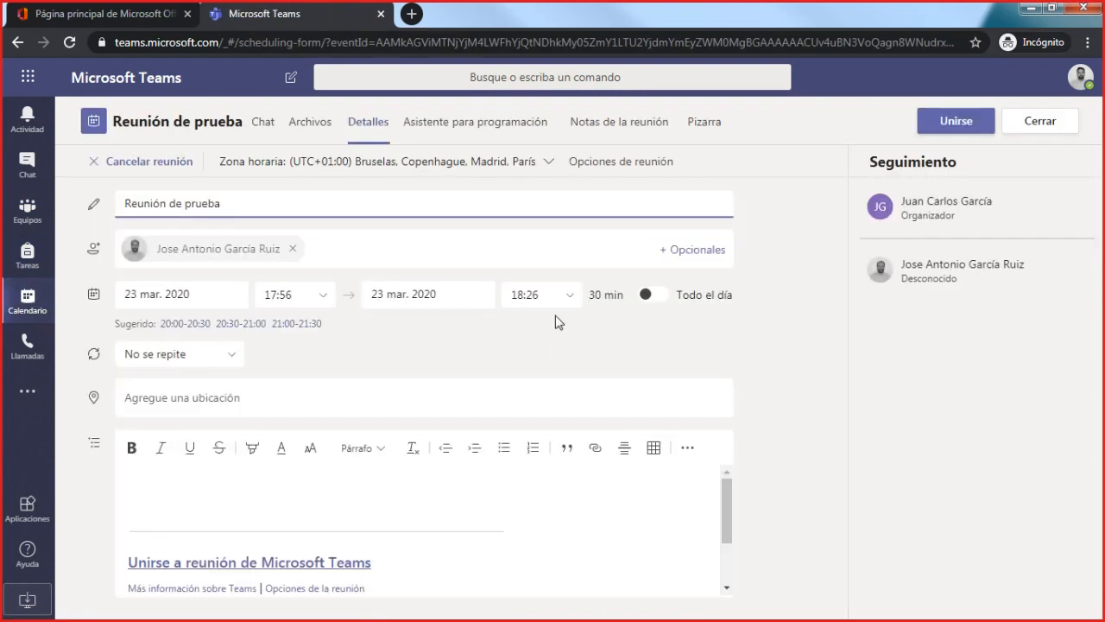
left_click(231, 357)
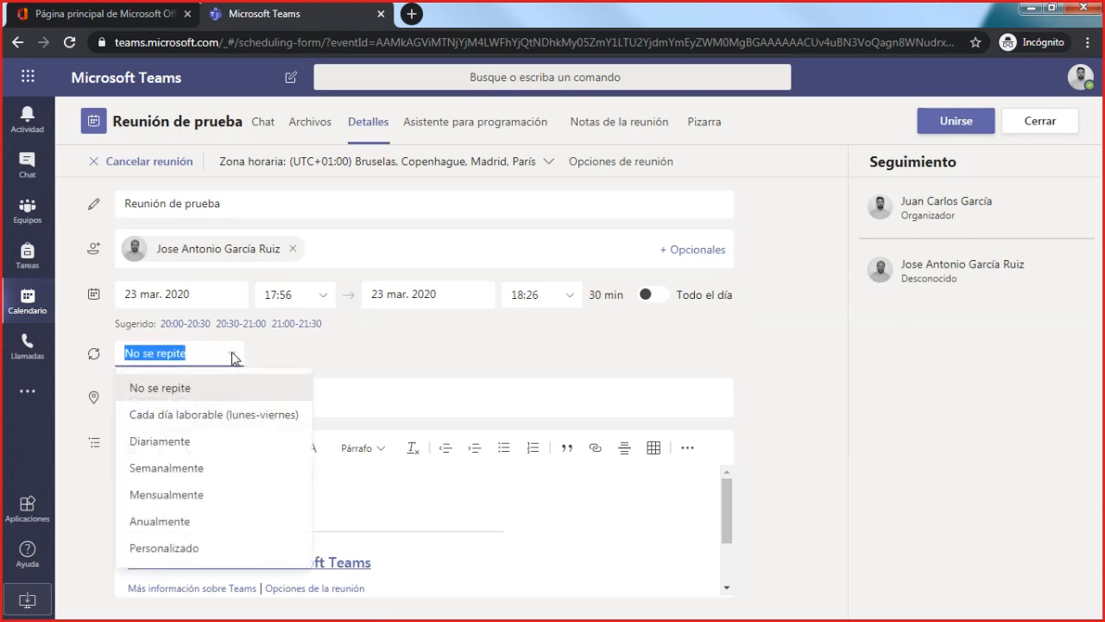
left_click(358, 350)
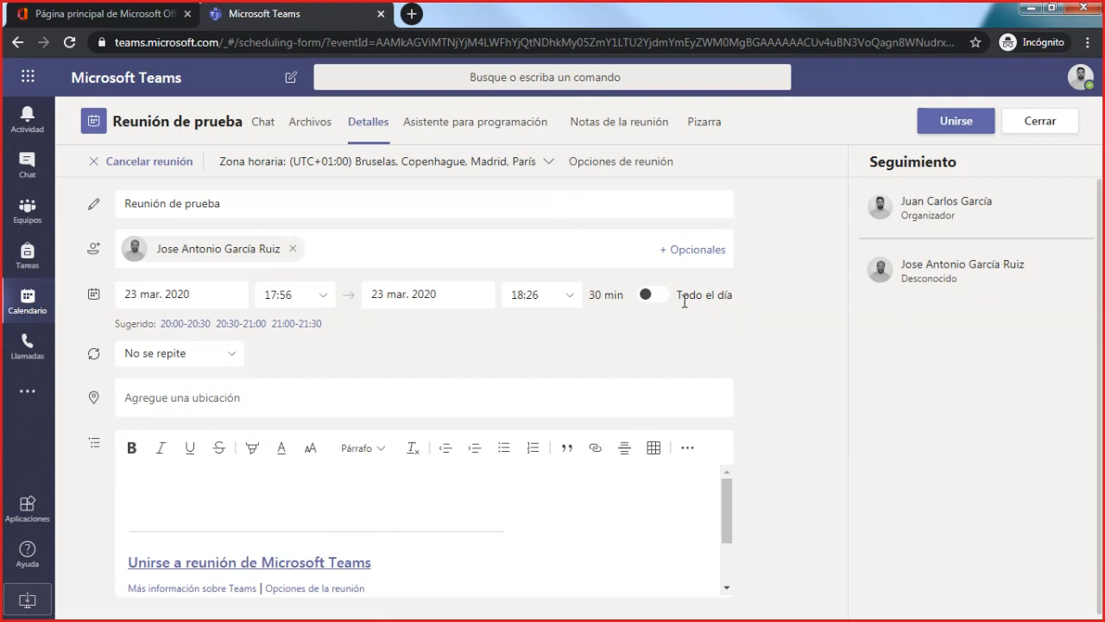
- Turn the all-day option of Reunión de prueba on and off again, and look over the meeting form
left_click(647, 296)
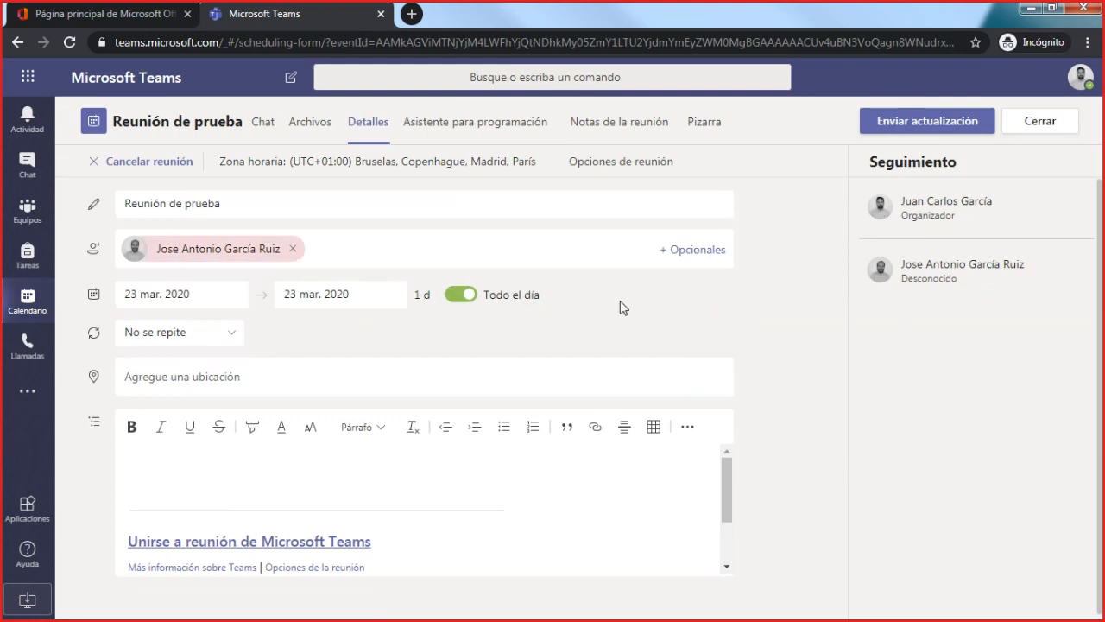
left_click(466, 299)
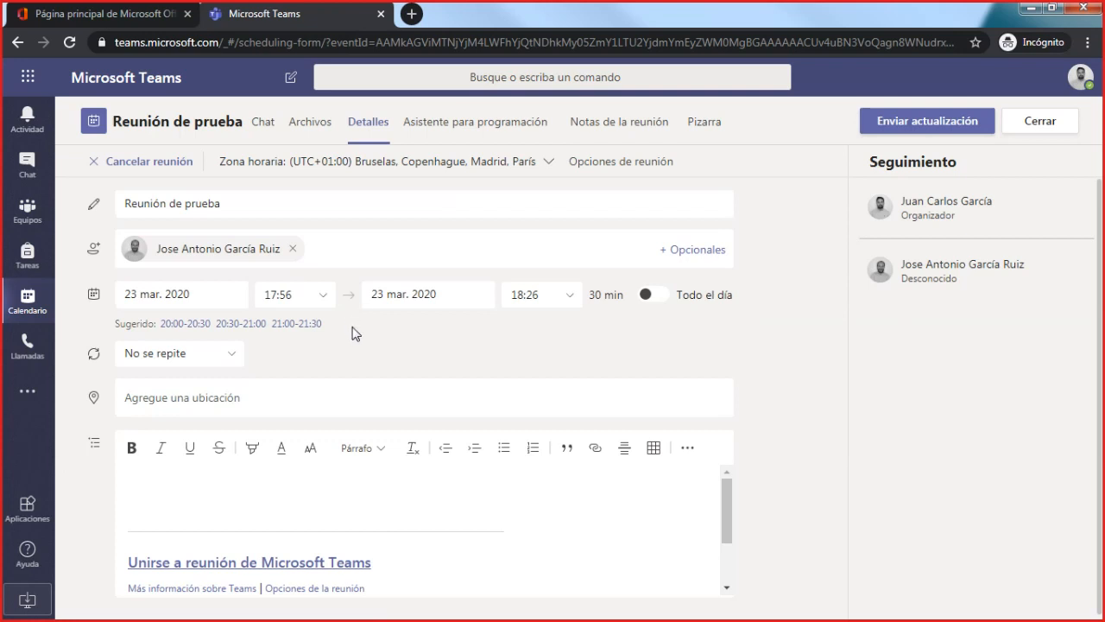
scroll(358, 349, "down", 1)
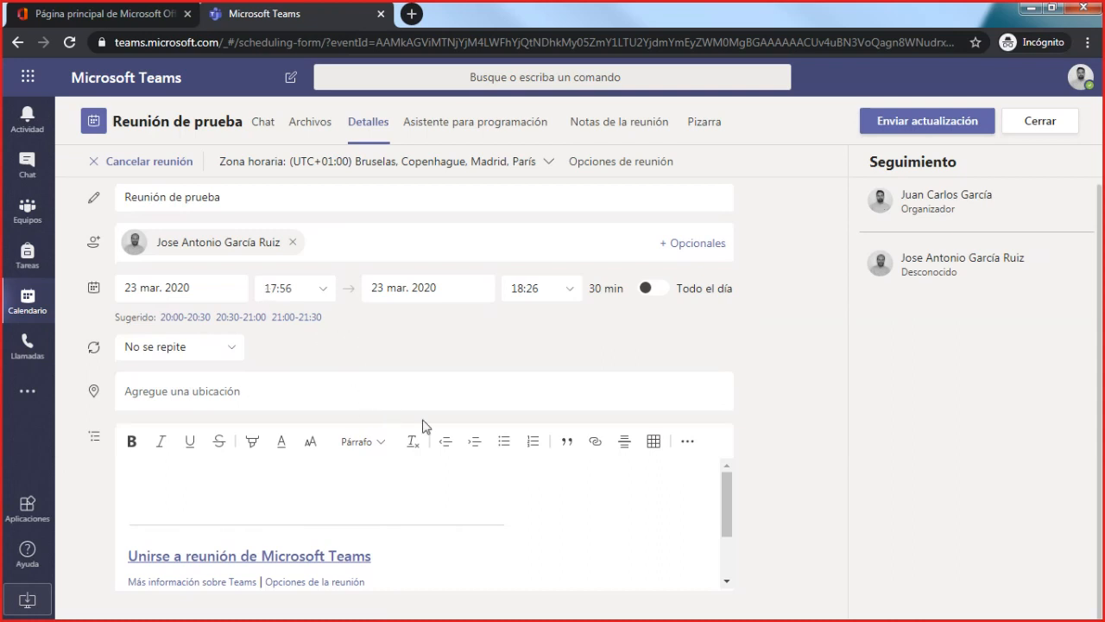
scroll(836, 475, "up", 1)
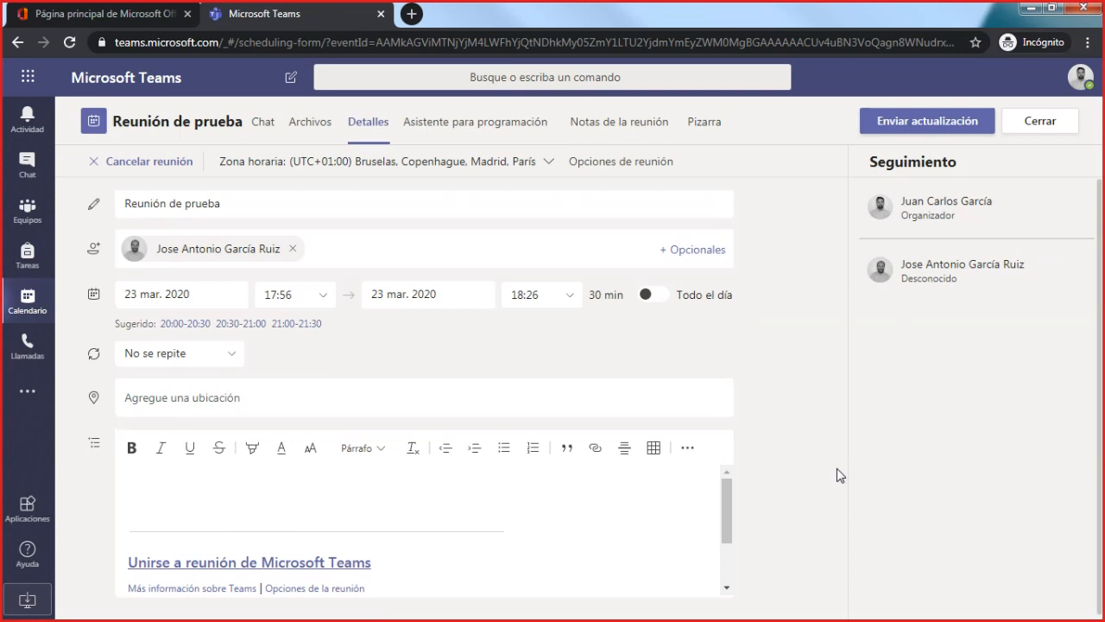
- Review who can bypass the lobby and present in Reunión de prueba, and look at its time zone choices without changing anything
left_click(641, 161)
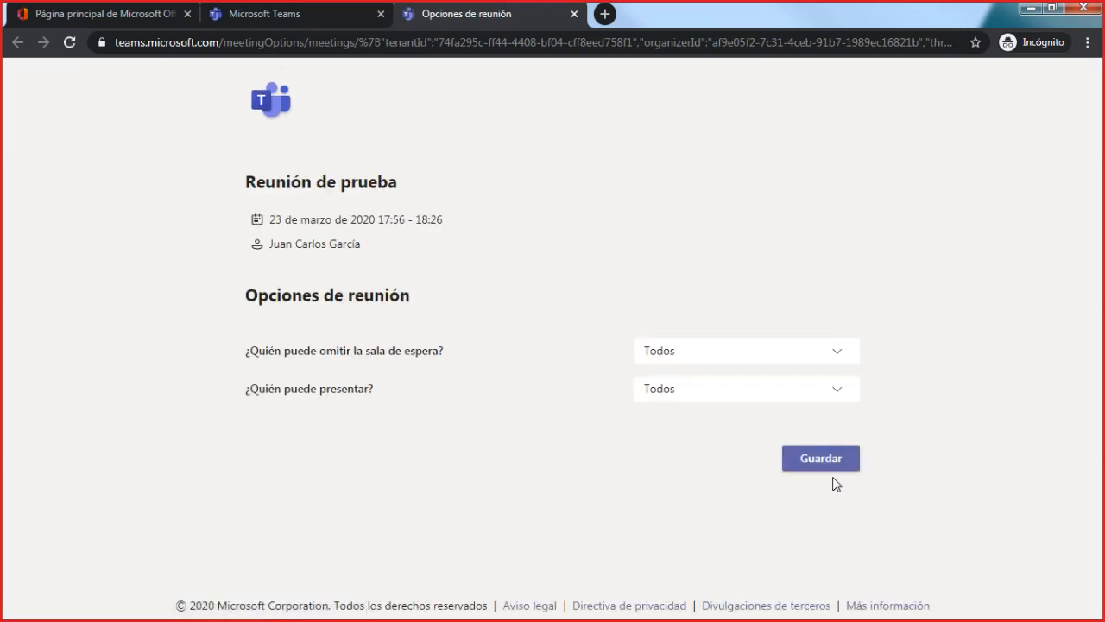
left_click(573, 15)
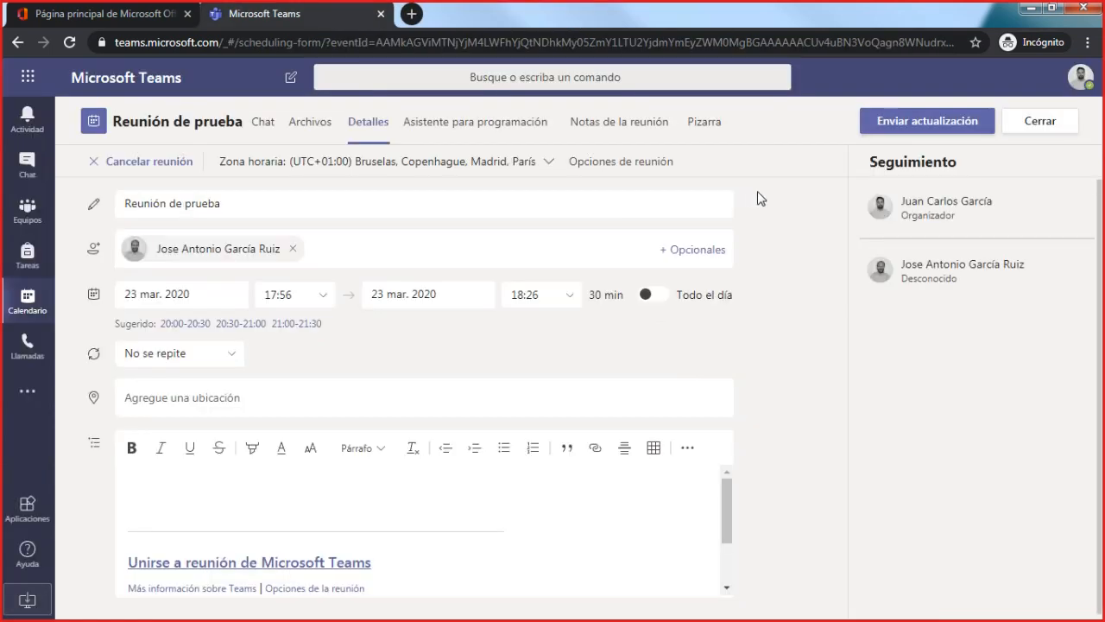
left_click(548, 162)
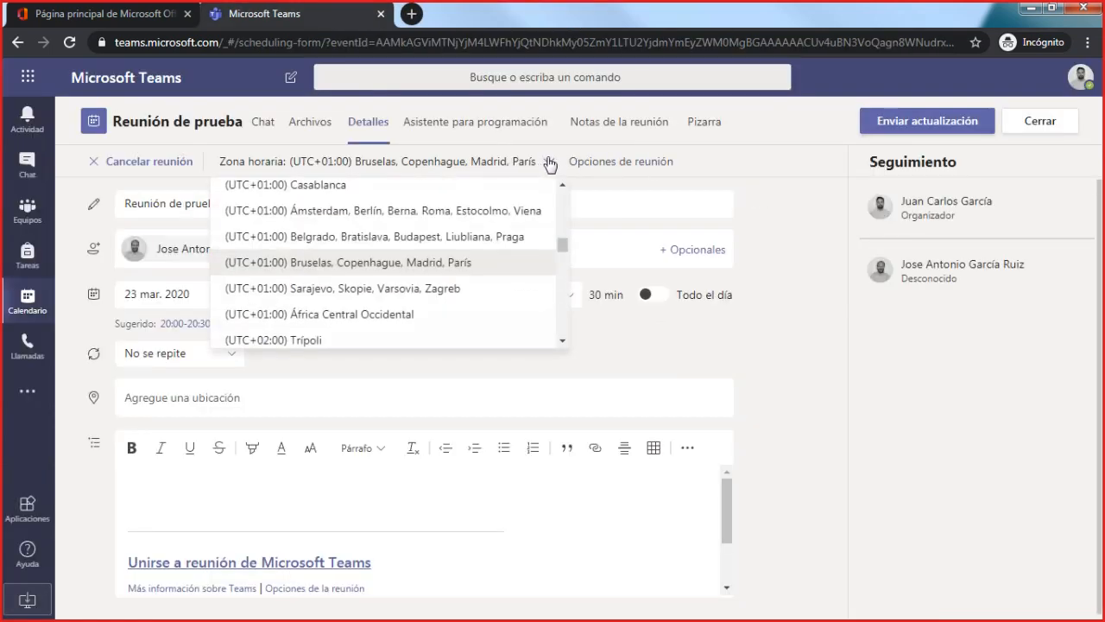
left_click(549, 162)
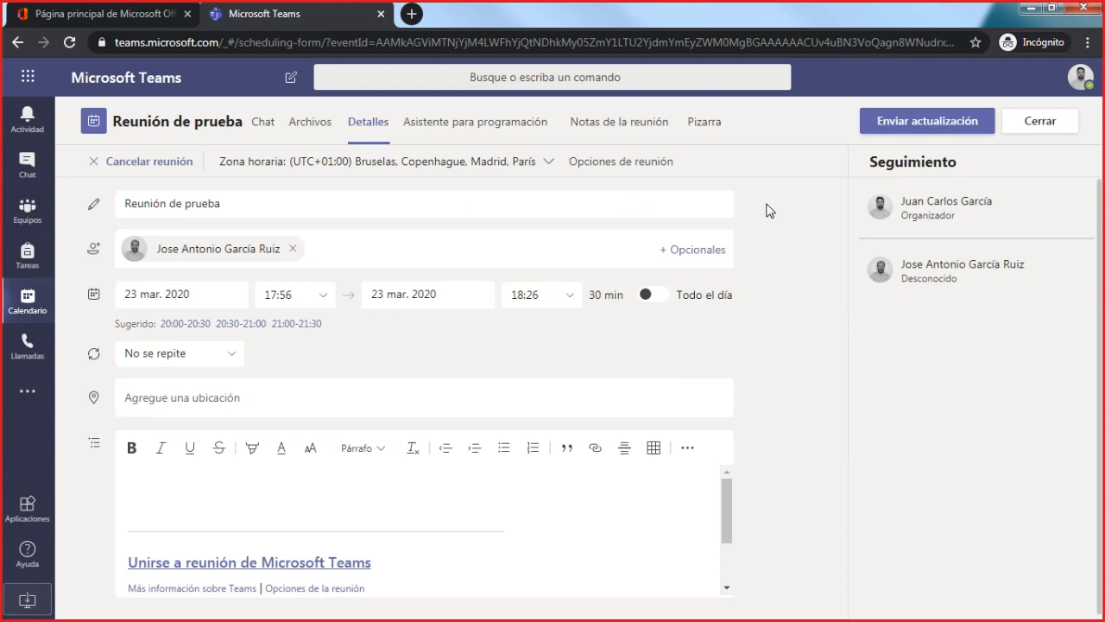
- Open Outlook from the Office 365 home page and save its time zone as (UTC+01:00) Brussels, Copenhagen, Madrid, Paris
left_click(117, 17)
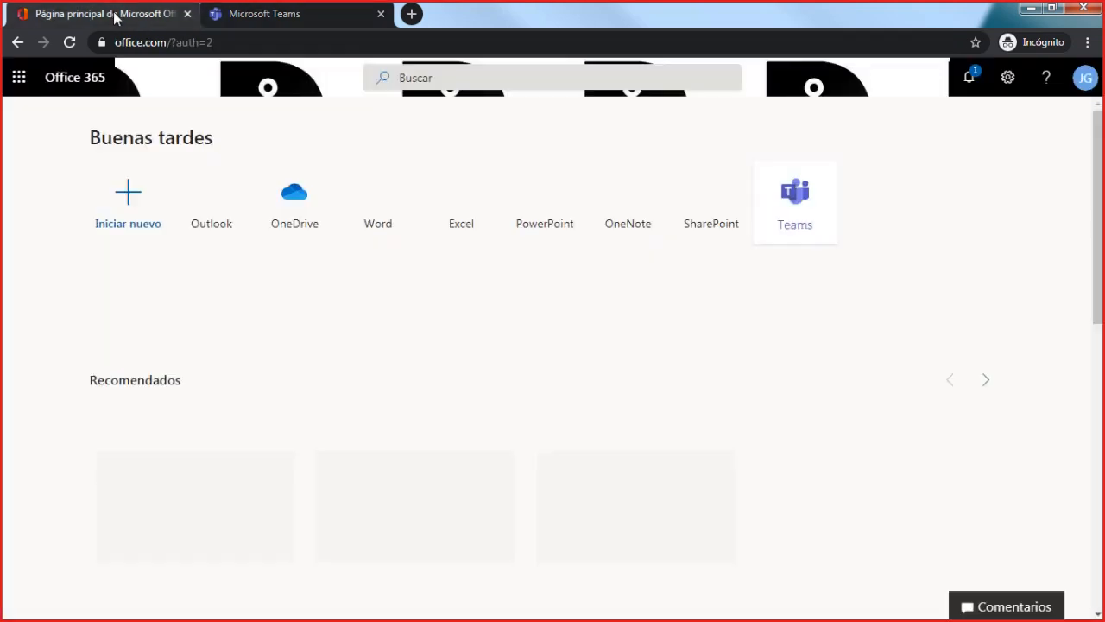
left_click(226, 199)
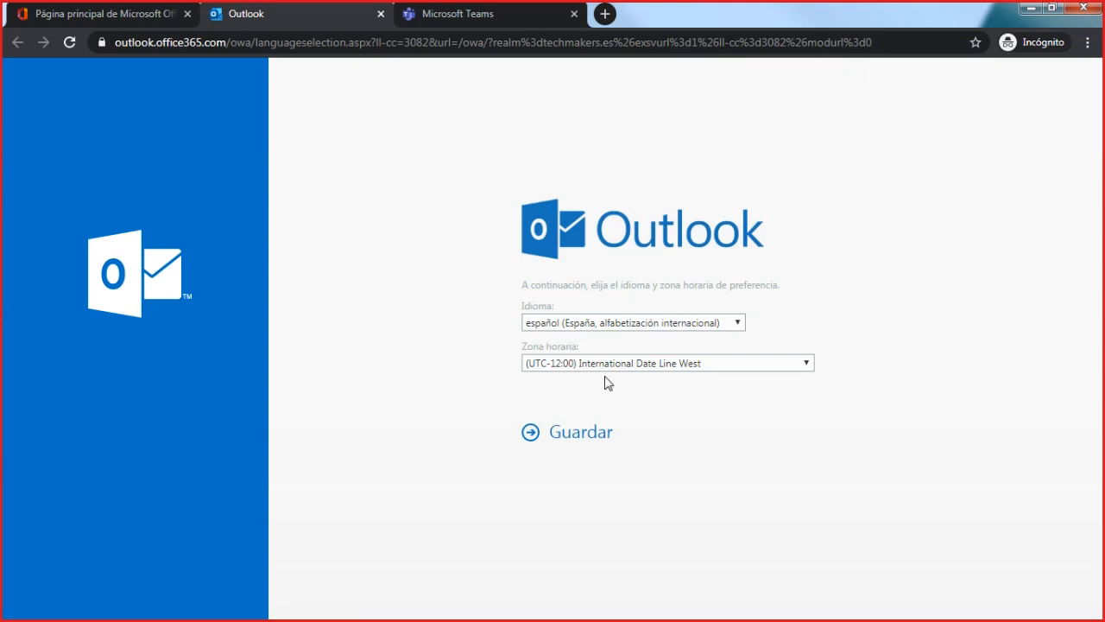
left_click(572, 434)
left_click(634, 367)
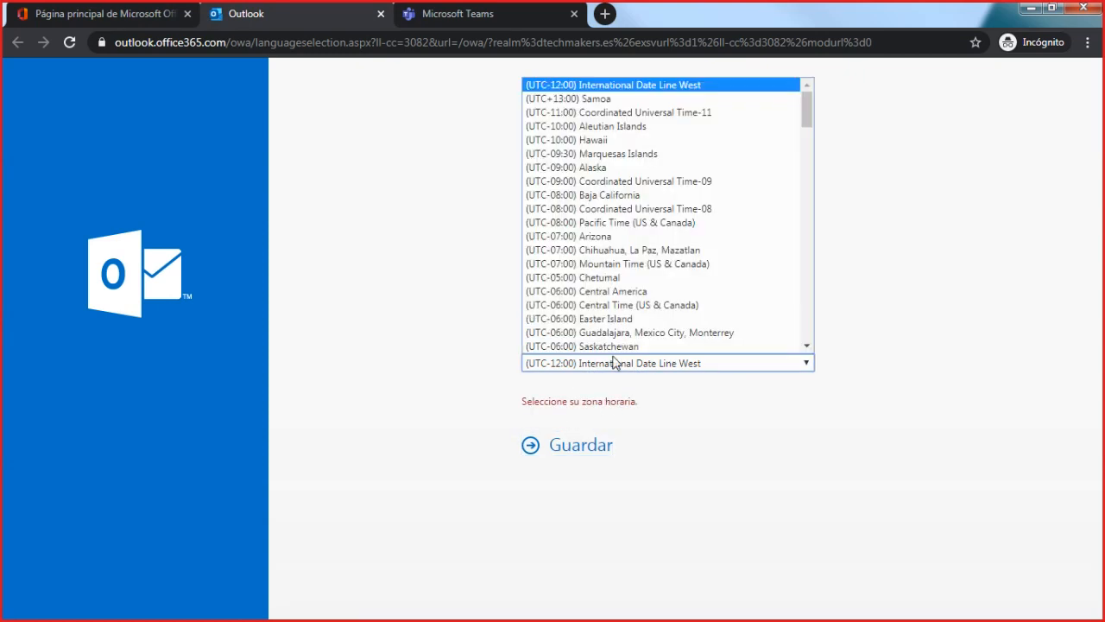
scroll(628, 322, "down", 5)
scroll(627, 321, "down", 8)
scroll(631, 316, "up", 2)
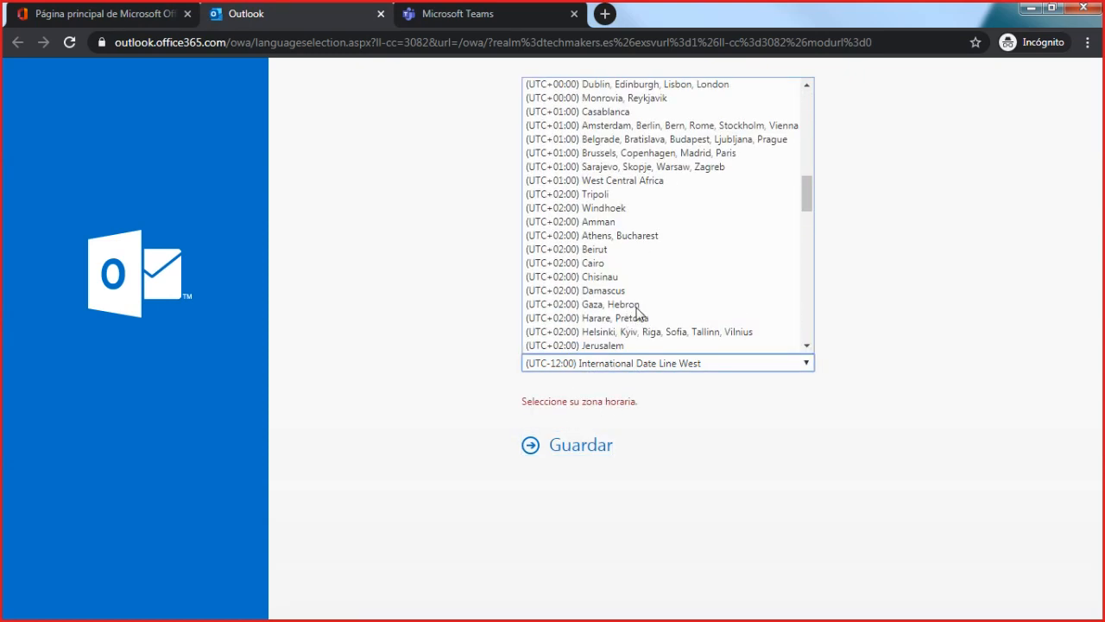
left_click(675, 154)
left_click(592, 435)
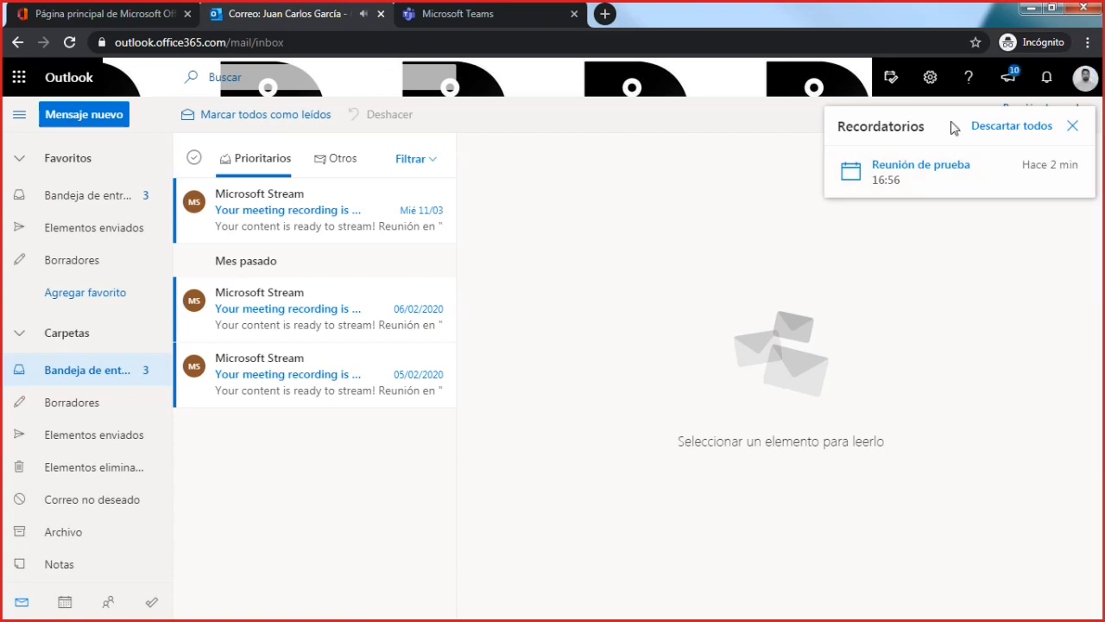
- View the Outlook calendar, compare it with the Teams meeting form, and open the details of Reunión de prueba from its reminder
left_click(65, 603)
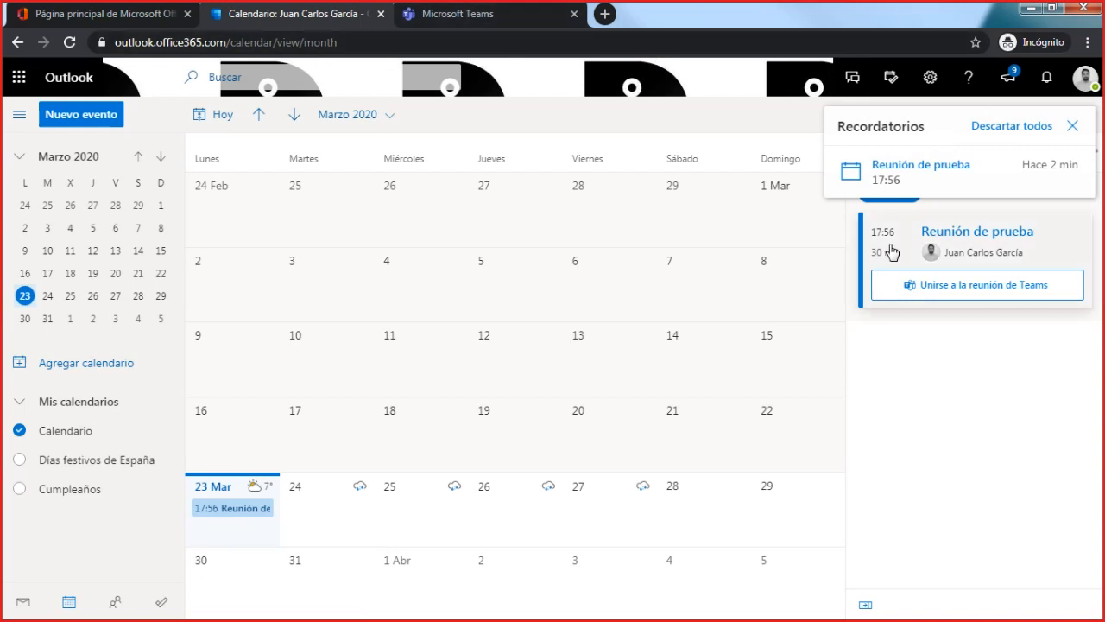
left_click(451, 28)
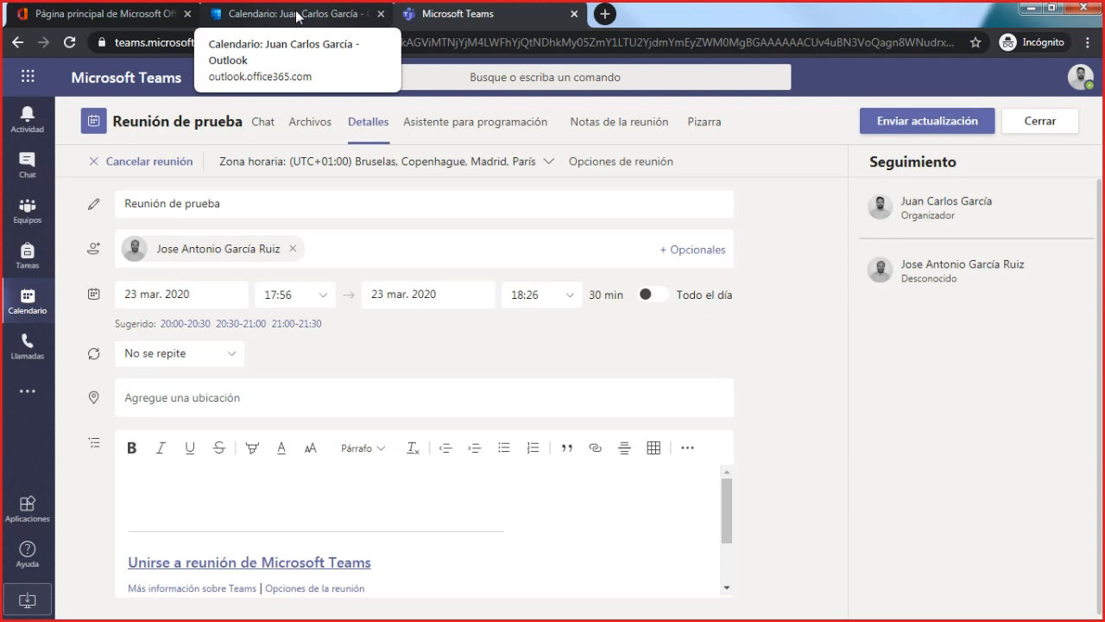
left_click(296, 16)
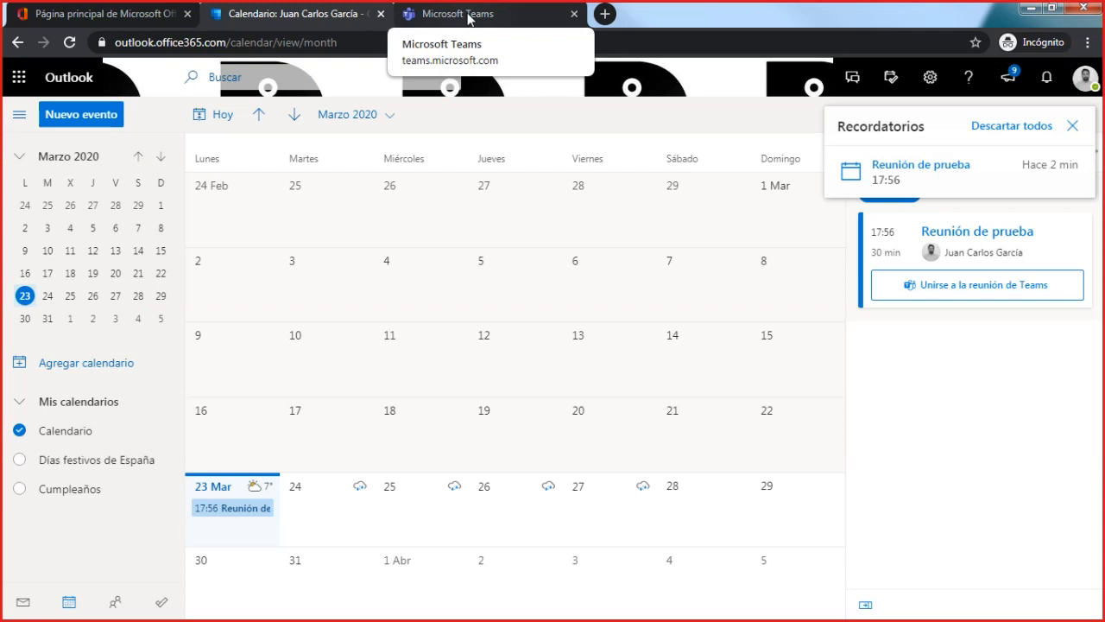
mouse_move(1009, 190)
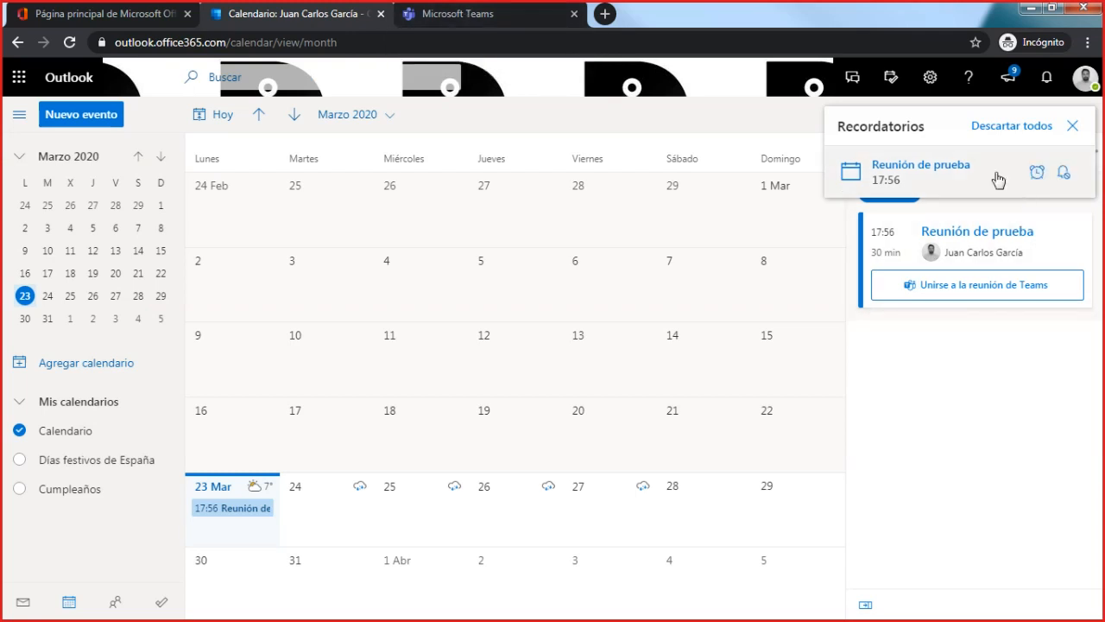
left_click(997, 178)
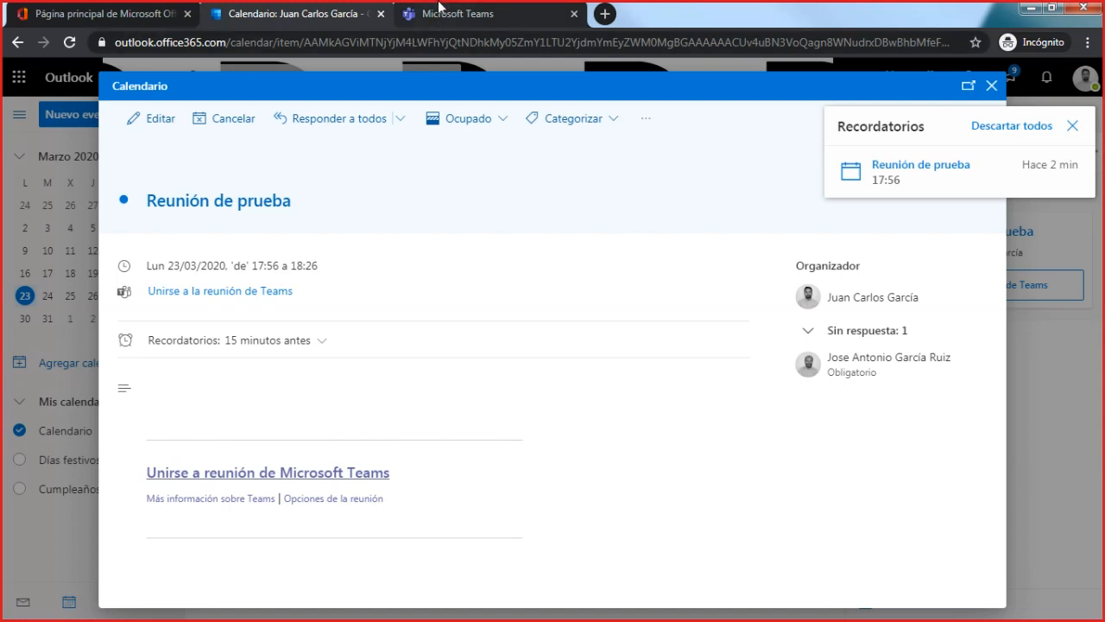
- Switch back to Microsoft Teams, discard the unsaved edits to Reunión de prueba, and go to the teams overview
left_click(462, 20)
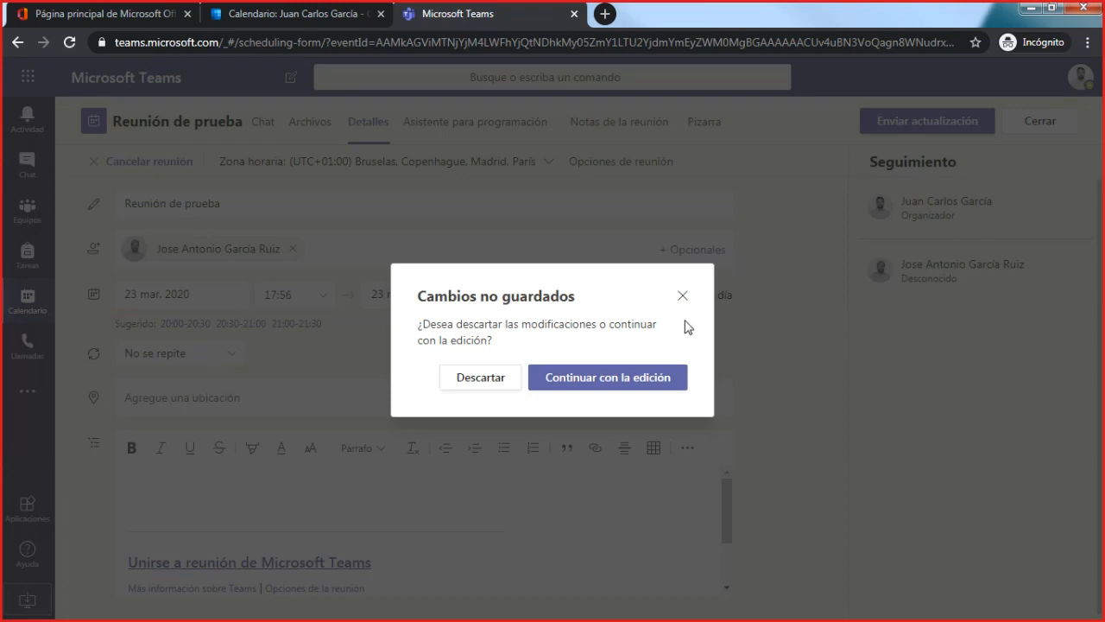
left_click(481, 379)
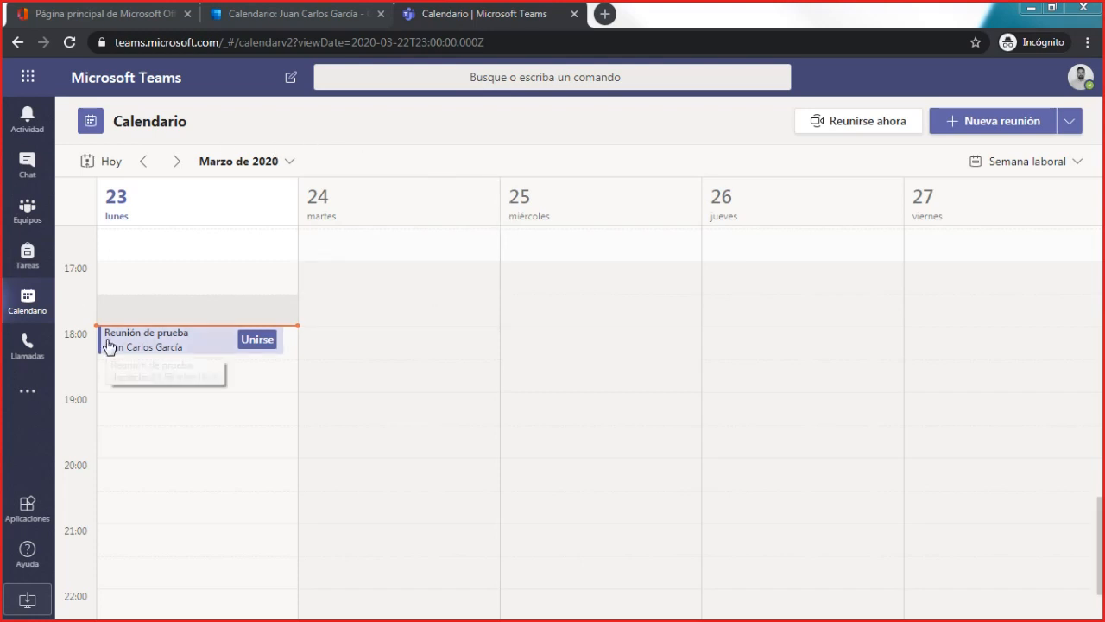
left_click(27, 210)
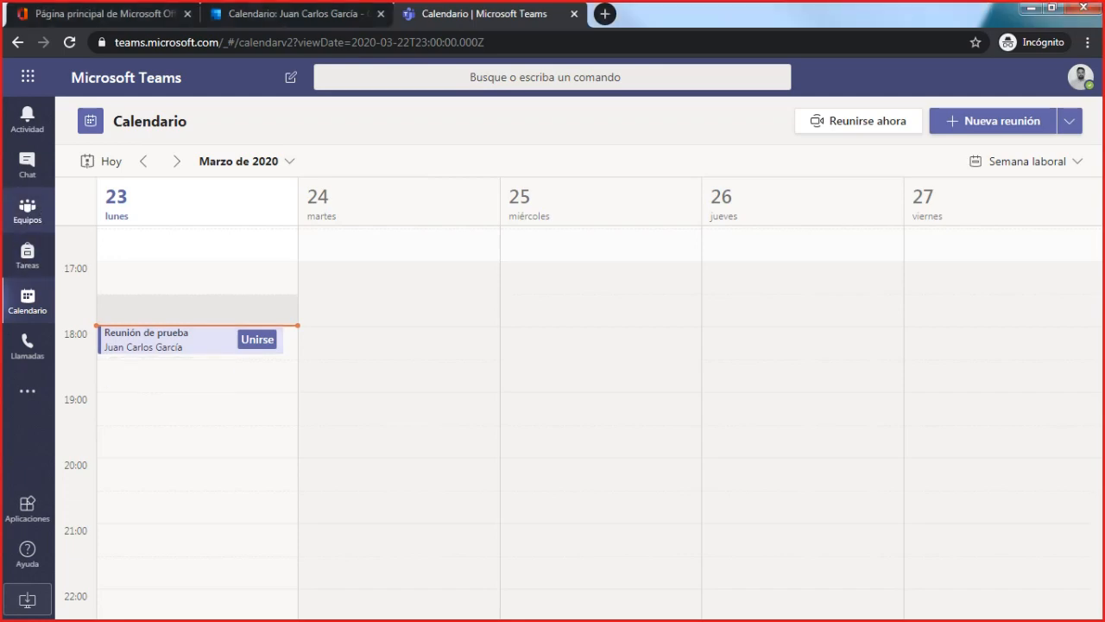